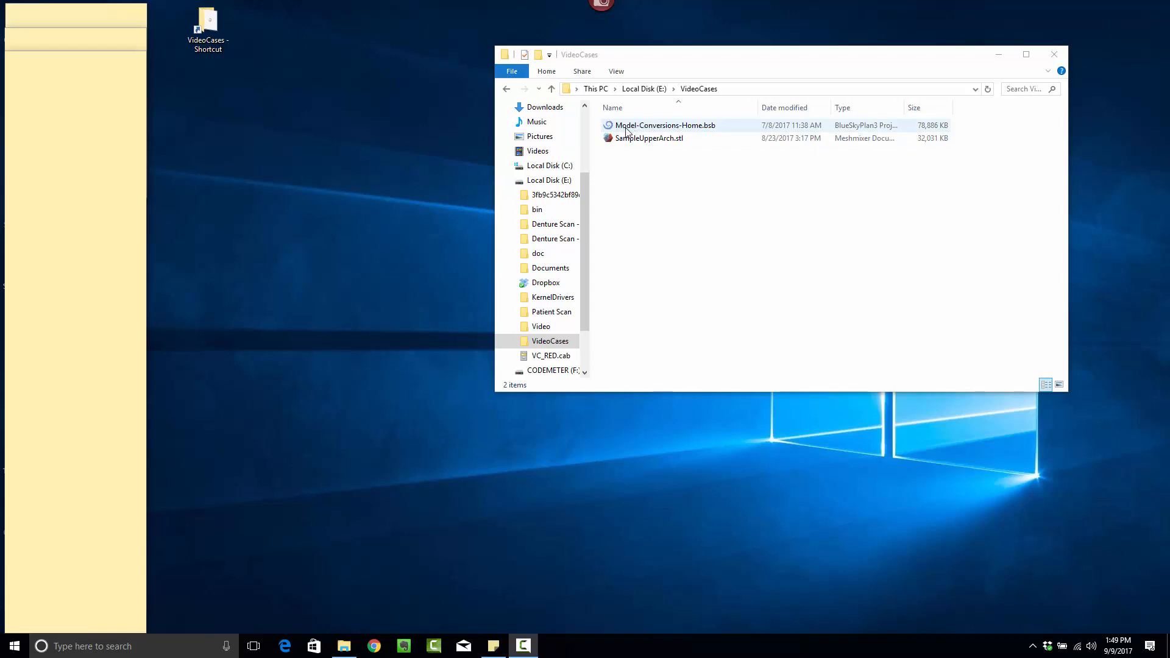
Step: Open the Model-Conversions-Home.bsb project from the VideoCases folder
{"action": "double_click", "coordinate": [682, 130]}
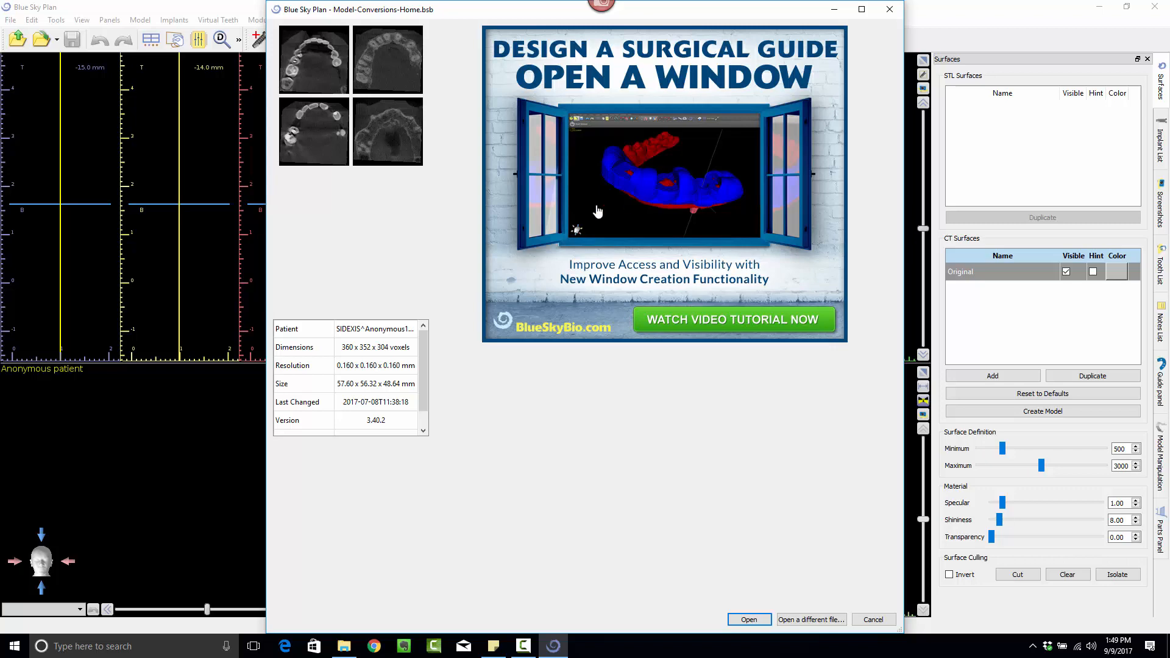
{"action": "left_click", "coordinate": [759, 619]}
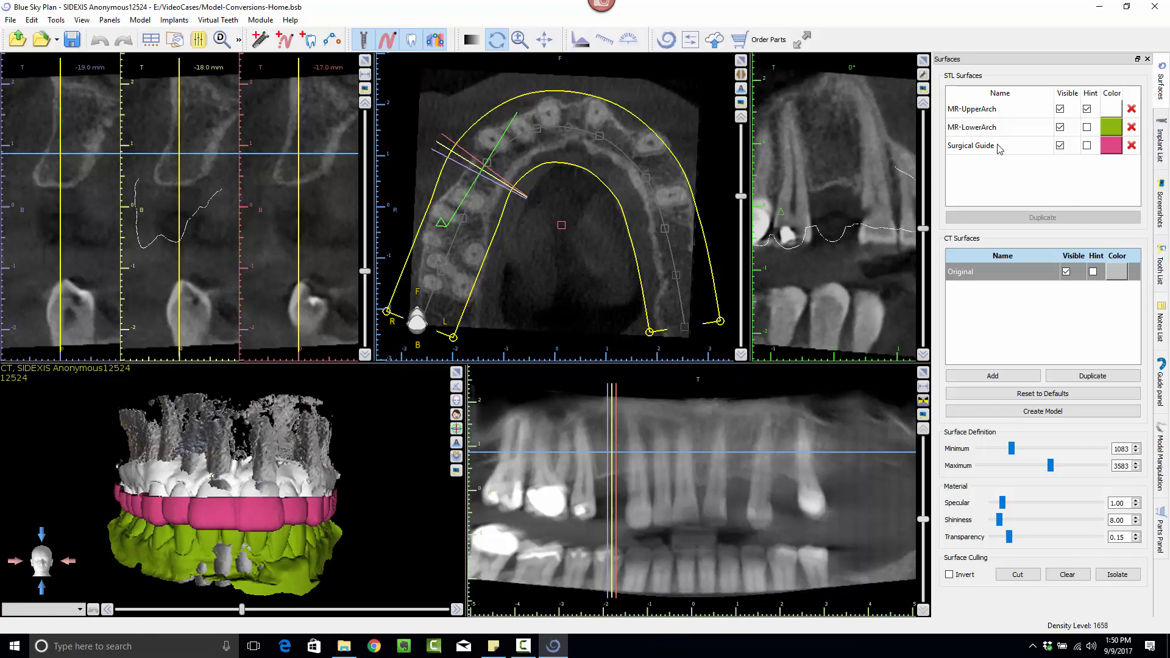
Step: Delete the MR-UpperArch, MR-LowerArch and Surgical Guide STL surfaces and hide the Original CT surface
{"action": "left_click", "coordinate": [1132, 110]}
{"action": "left_click", "coordinate": [1132, 109]}
{"action": "left_click", "coordinate": [1132, 109]}
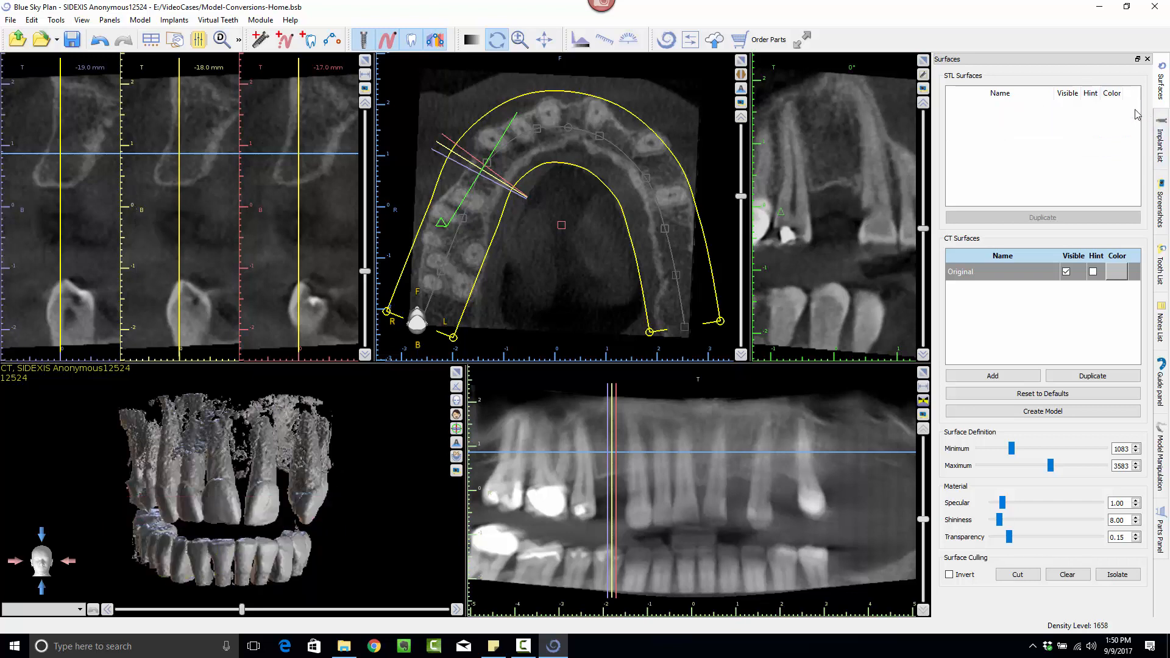
{"action": "left_click", "coordinate": [1066, 272]}
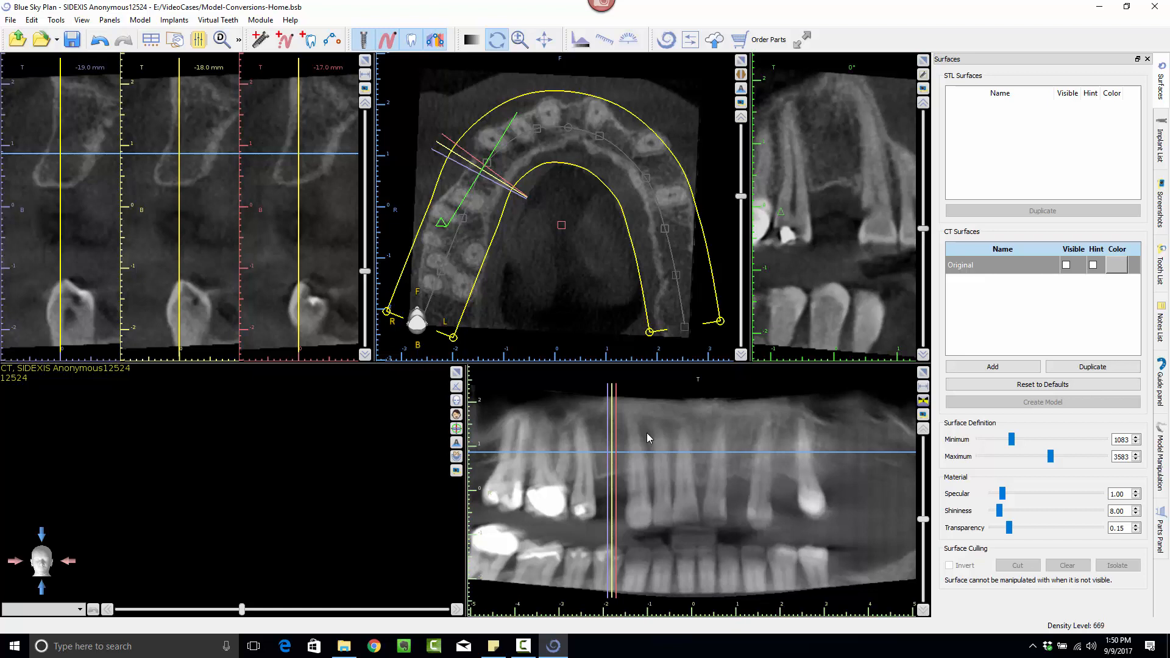
Step: Import SampleUpperArch.stl from the VideoCases folder into the open project and cancel its point-based alignment
{"action": "key", "text": "alt+Tab"}
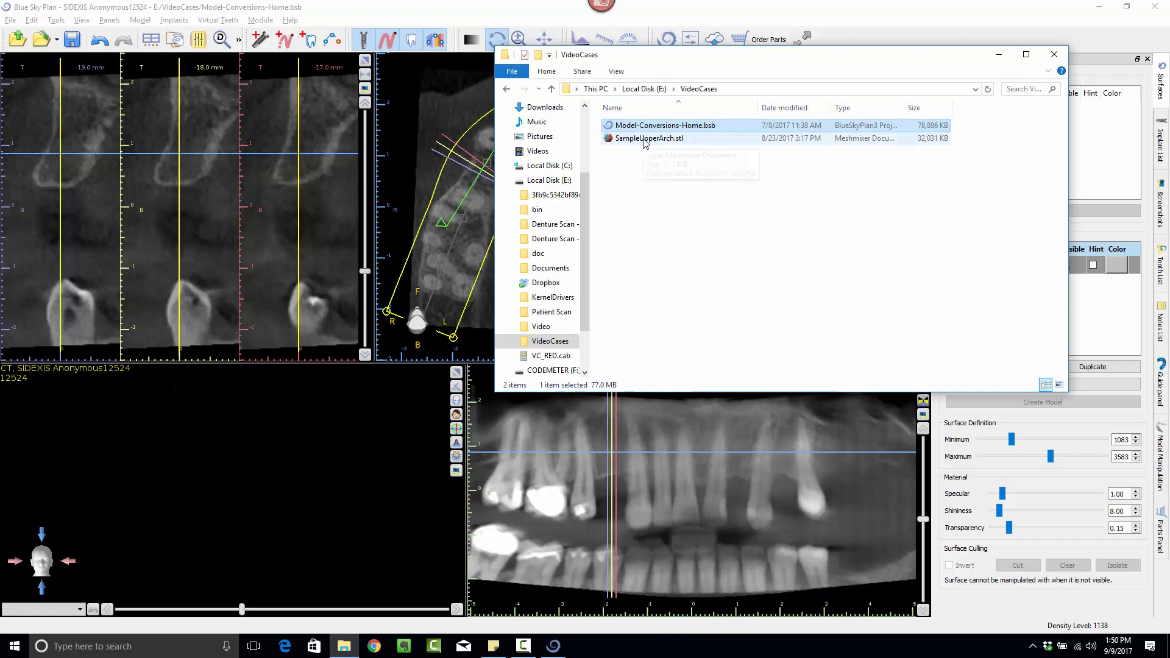
{"action": "left_click_drag", "start_coordinate": [643, 150], "coordinate": [329, 475]}
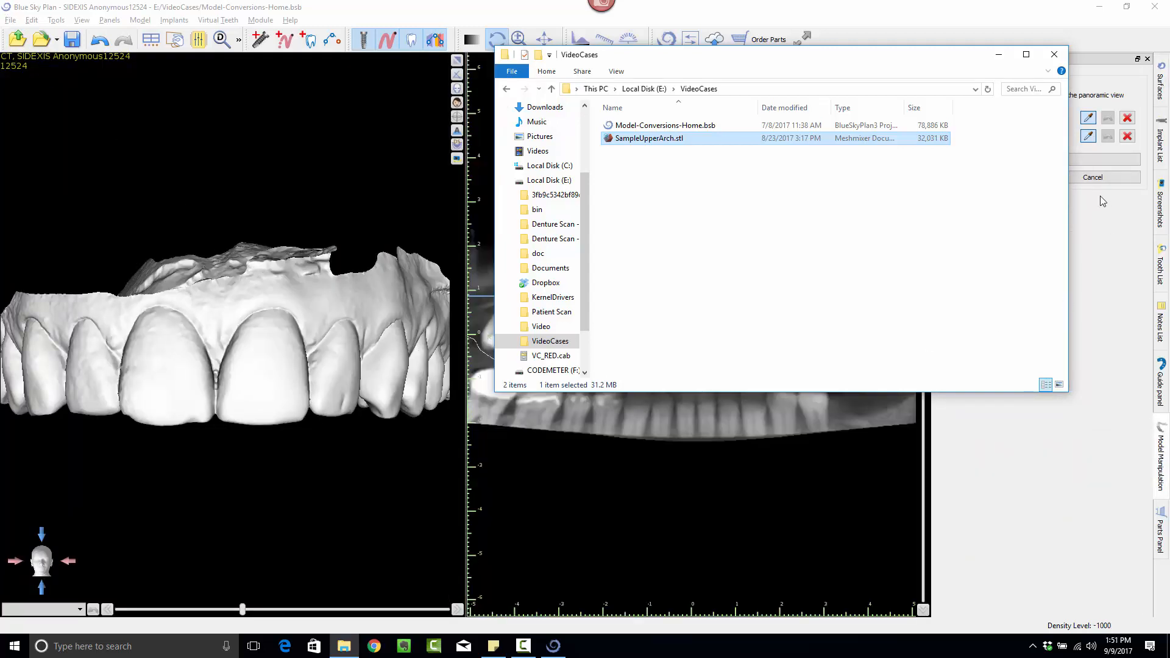
{"action": "left_click", "coordinate": [1102, 183]}
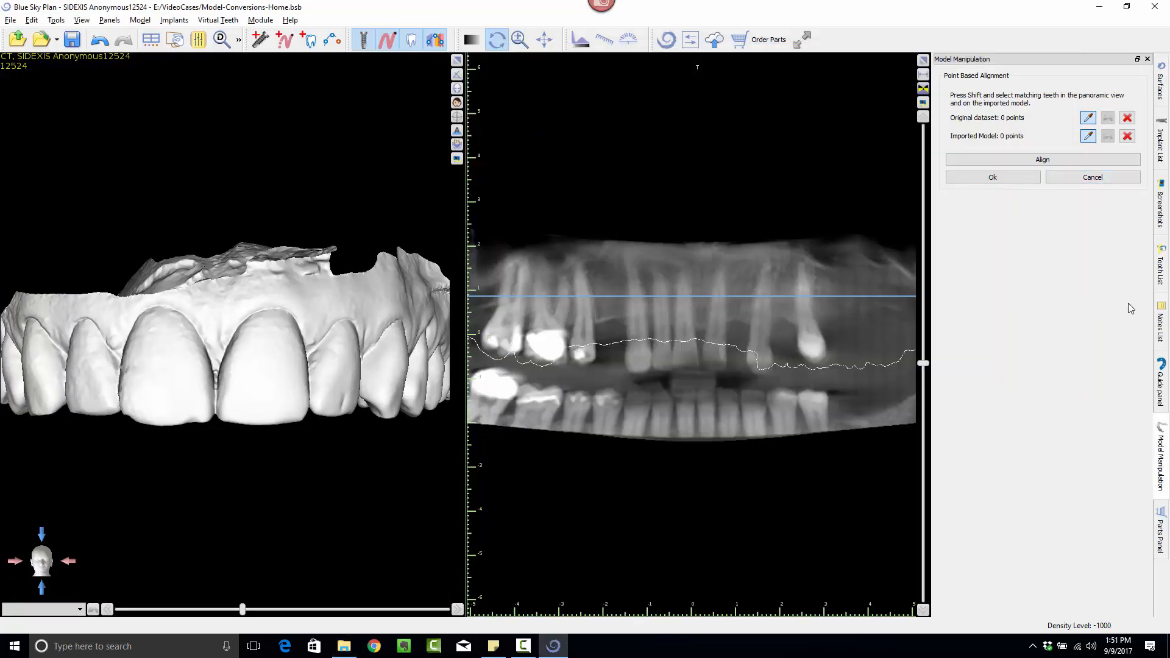
{"action": "left_click", "coordinate": [1093, 177]}
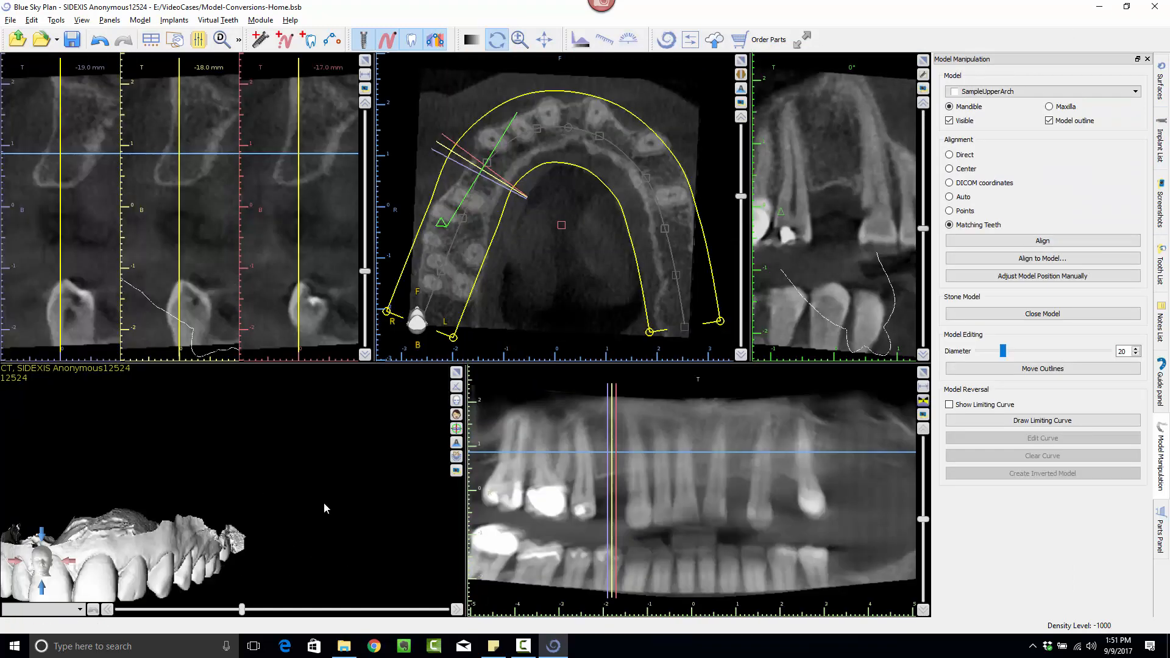
{"action": "scroll", "coordinate": [290, 528], "scroll_direction": "down", "scroll_amount": 3}
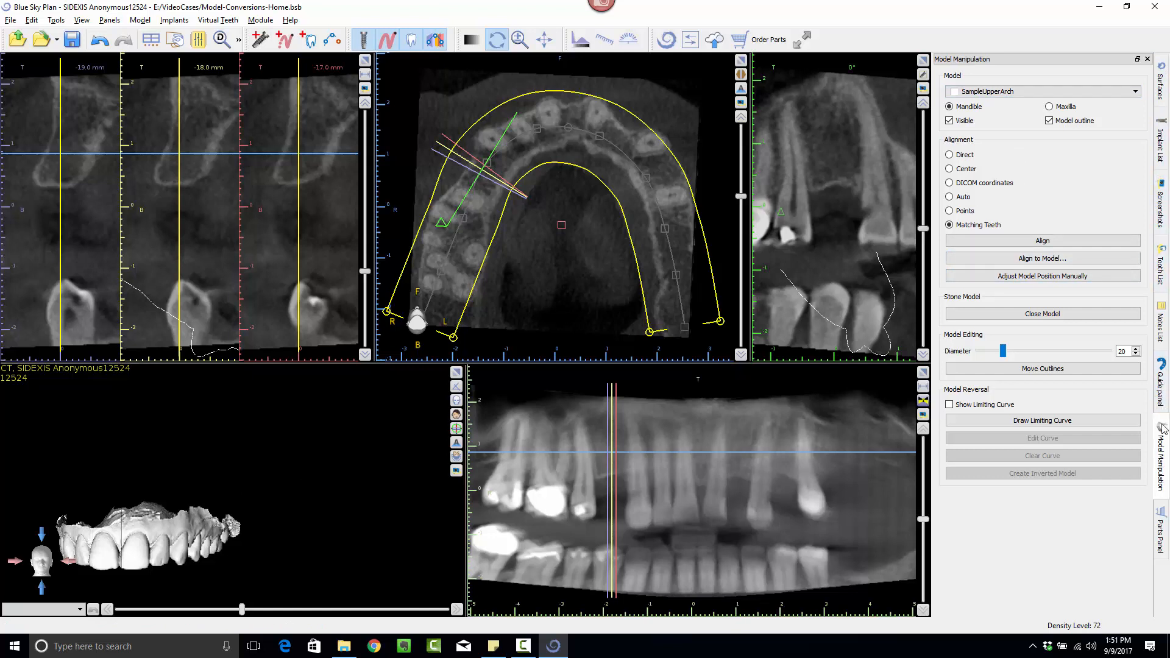
Step: Enable manual position adjustment for the SampleUpperArch model and maximize the 3D view
{"action": "left_click", "coordinate": [1161, 399]}
{"action": "left_click", "coordinate": [1161, 450]}
{"action": "left_click", "coordinate": [110, 20]}
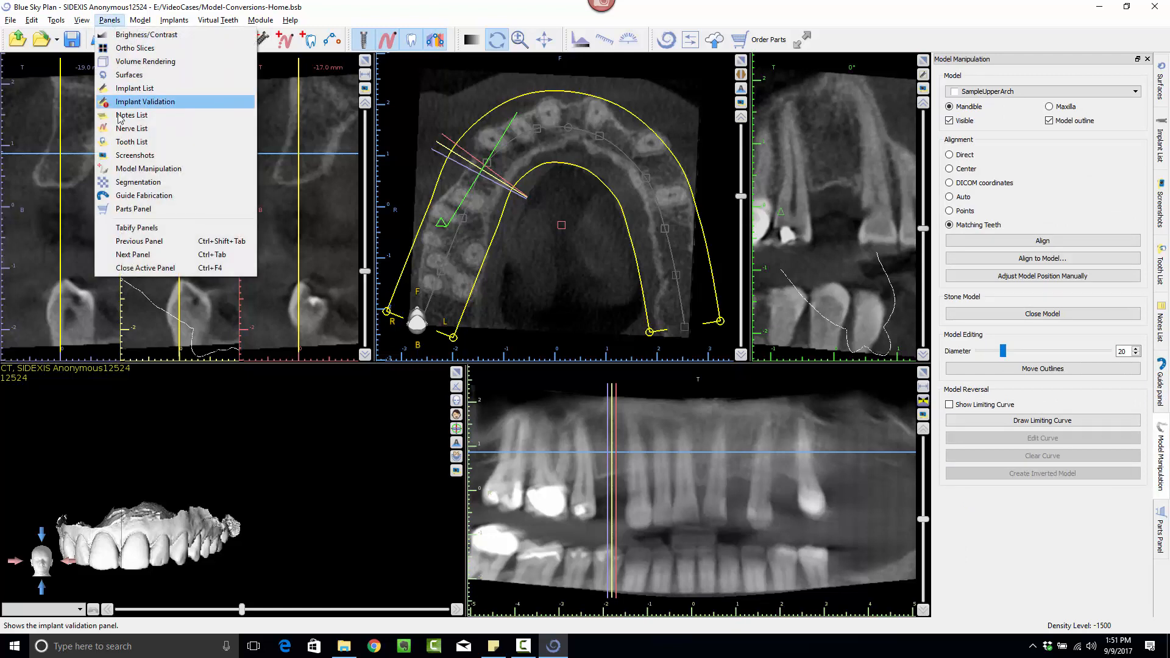
{"action": "left_click", "coordinate": [131, 171]}
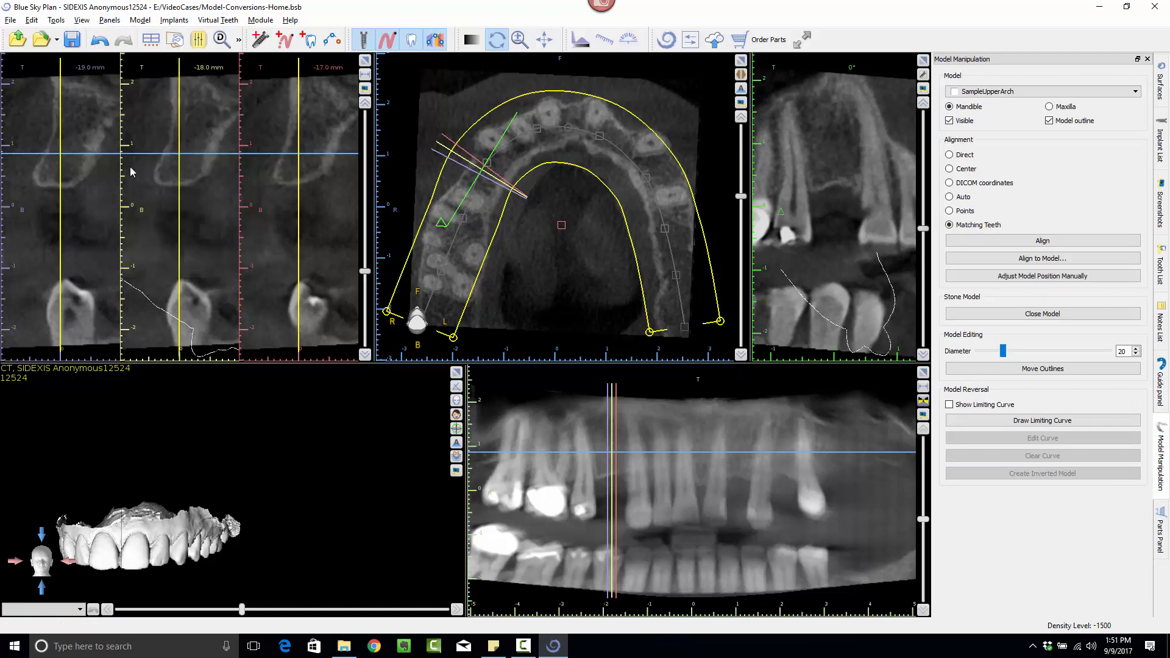
{"action": "left_click", "coordinate": [1035, 280]}
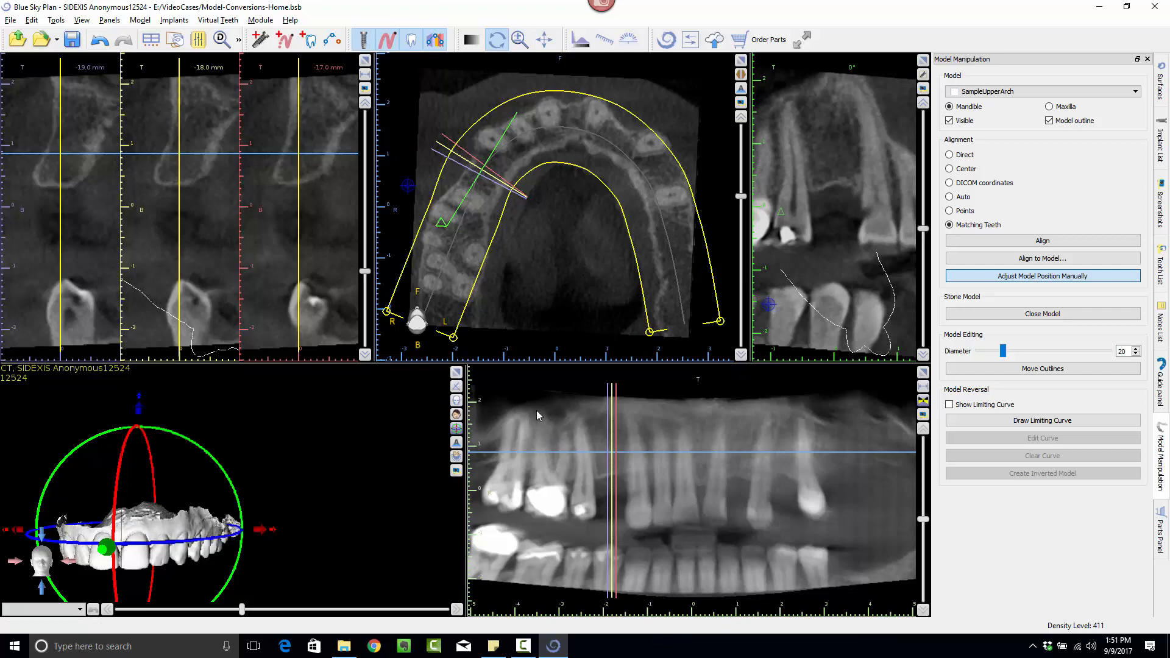
{"action": "left_click", "coordinate": [455, 371]}
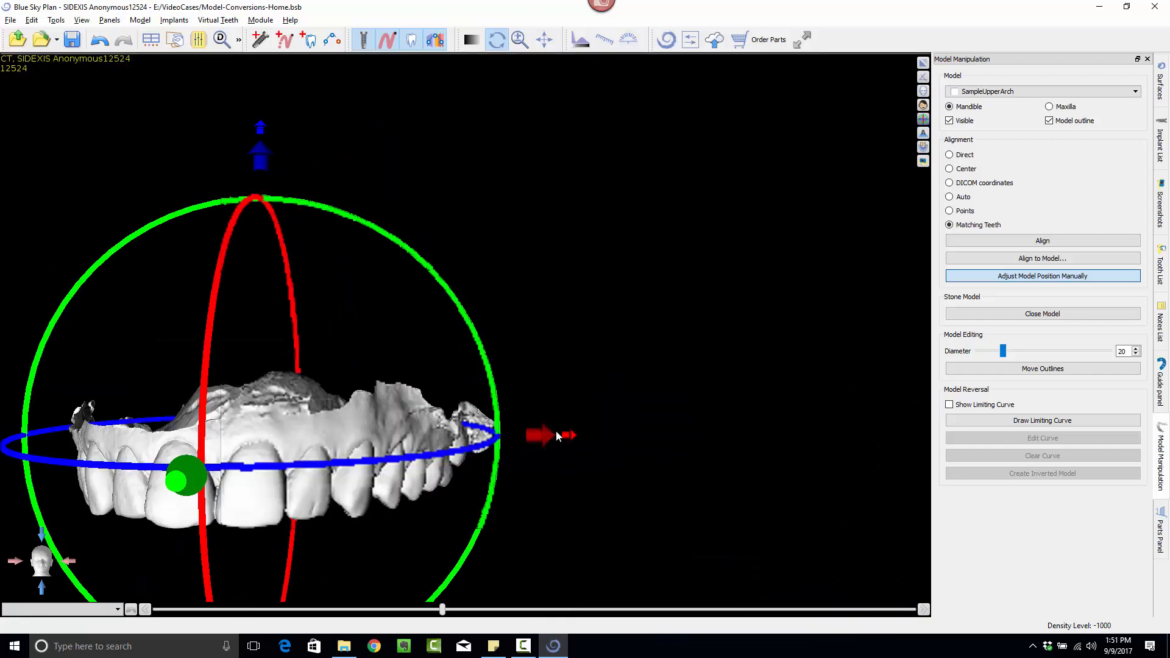
Step: Move the upper arch sideways and vertically to centre it in the front 3D view
{"action": "left_click_drag", "start_coordinate": [548, 434], "coordinate": [739, 427]}
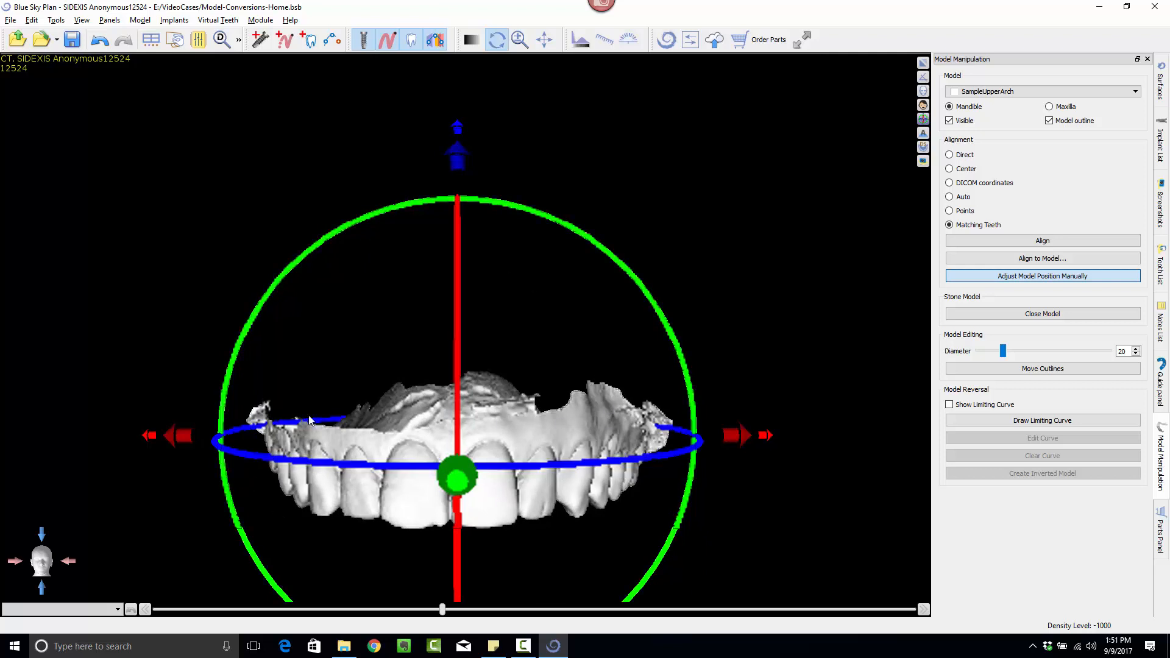
{"action": "left_click_drag", "start_coordinate": [459, 156], "coordinate": [458, 25]}
{"action": "scroll", "coordinate": [510, 234], "scroll_direction": "down", "scroll_amount": 3}
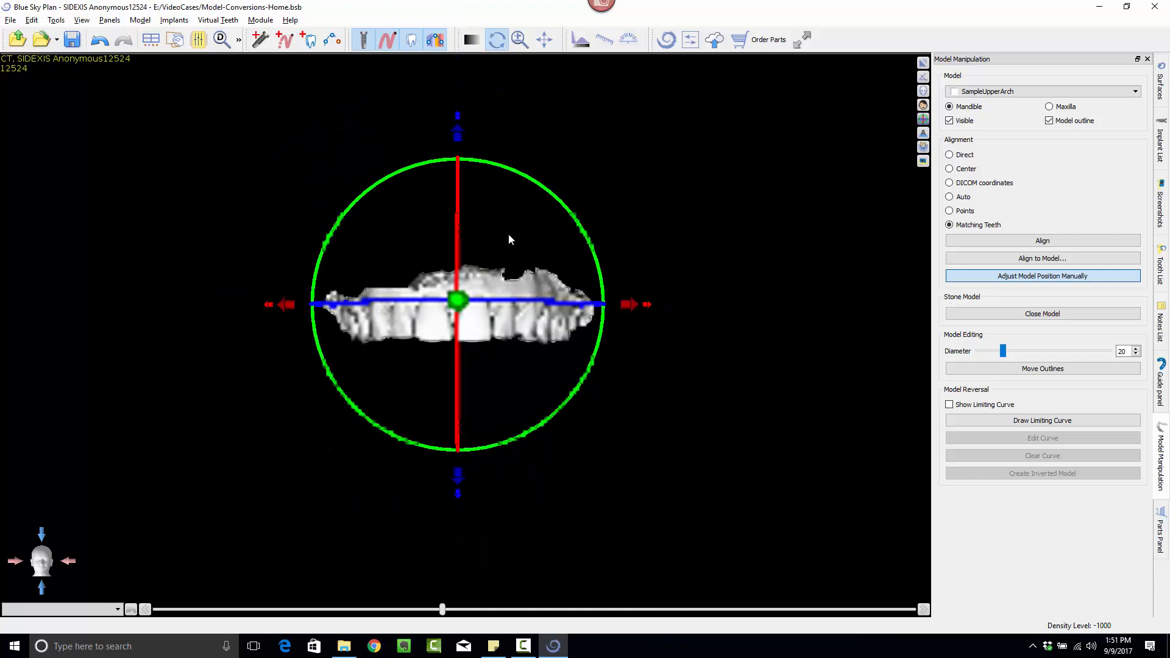
{"action": "left_click_drag", "start_coordinate": [457, 134], "coordinate": [461, 161]}
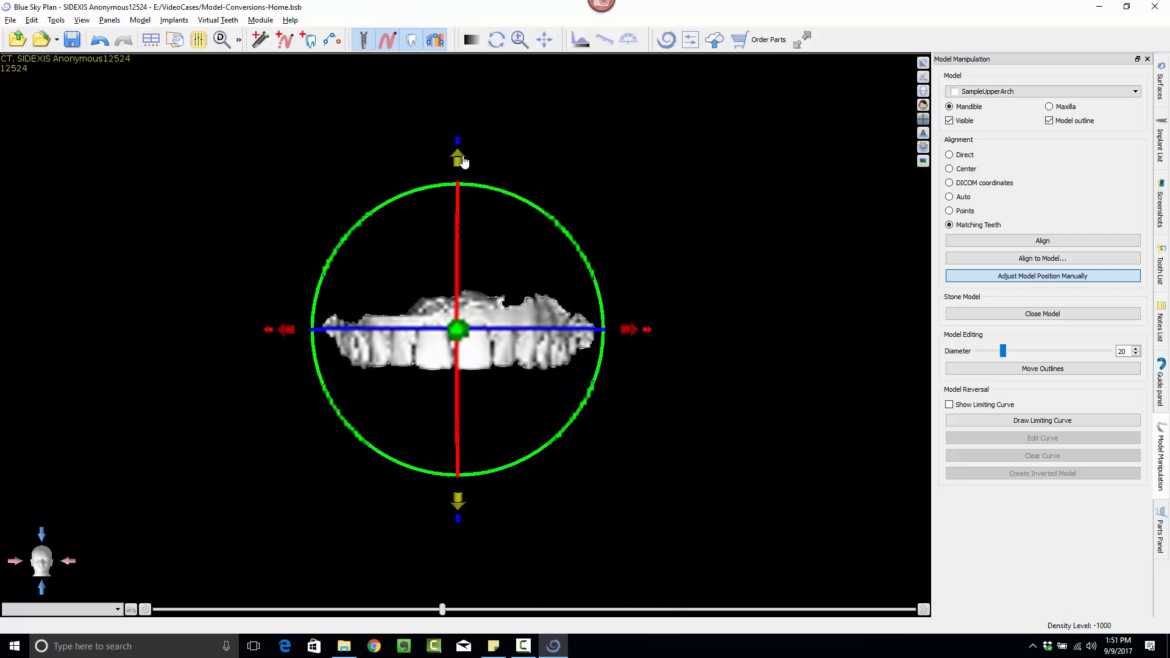
{"action": "scroll", "coordinate": [472, 206], "scroll_direction": "up", "scroll_amount": 3}
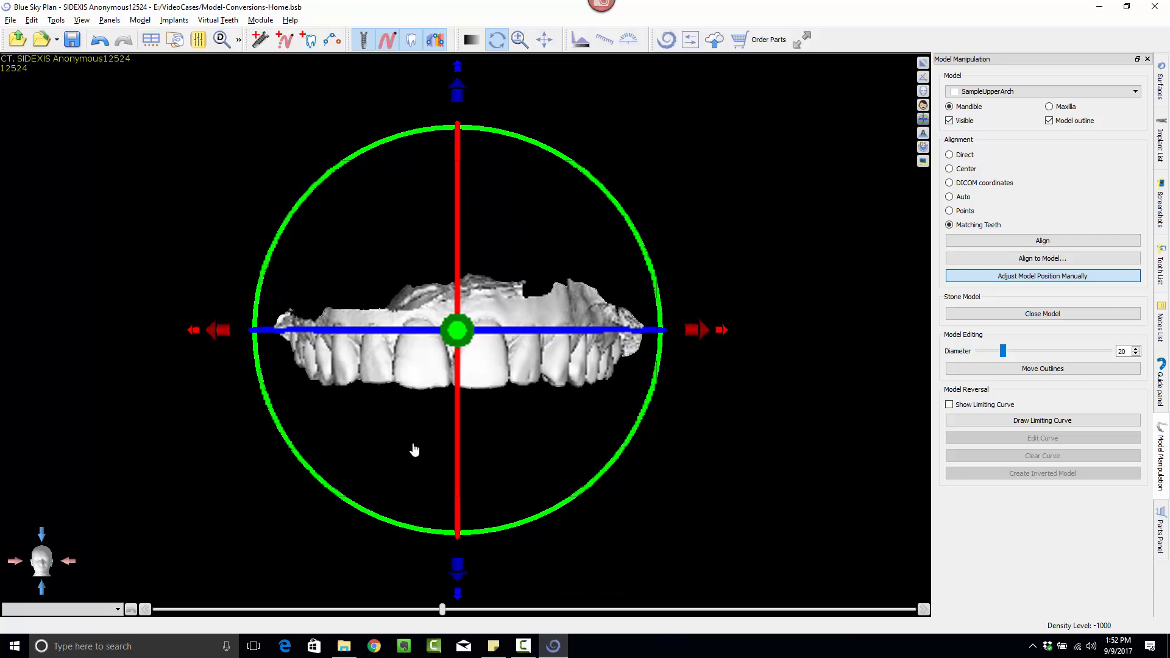
Step: Shift the upper arch along its front-to-back axis to centre it in the view from below
{"action": "left_click", "coordinate": [69, 564]}
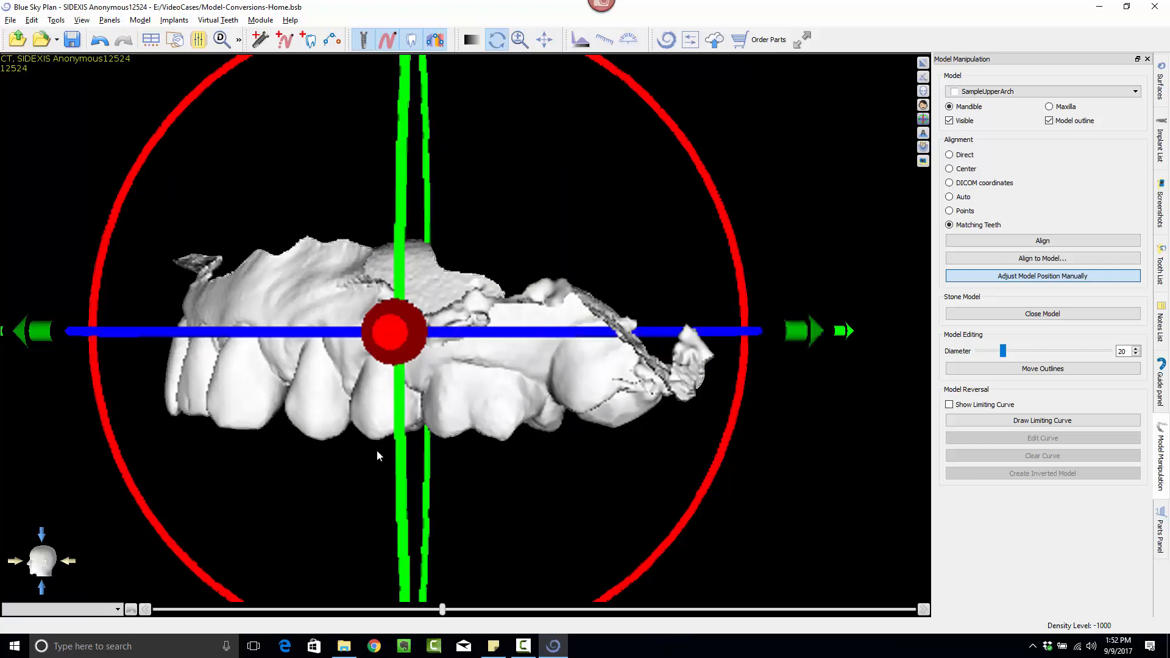
{"action": "left_click", "coordinate": [66, 563]}
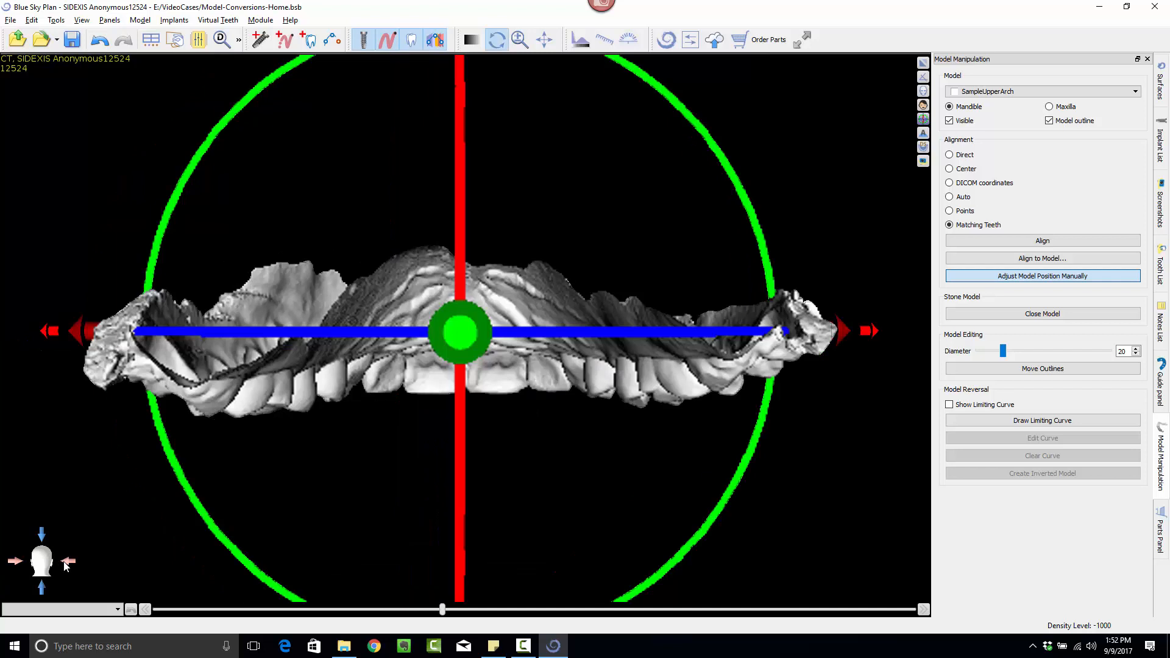
{"action": "left_click", "coordinate": [65, 563]}
{"action": "left_click", "coordinate": [64, 563]}
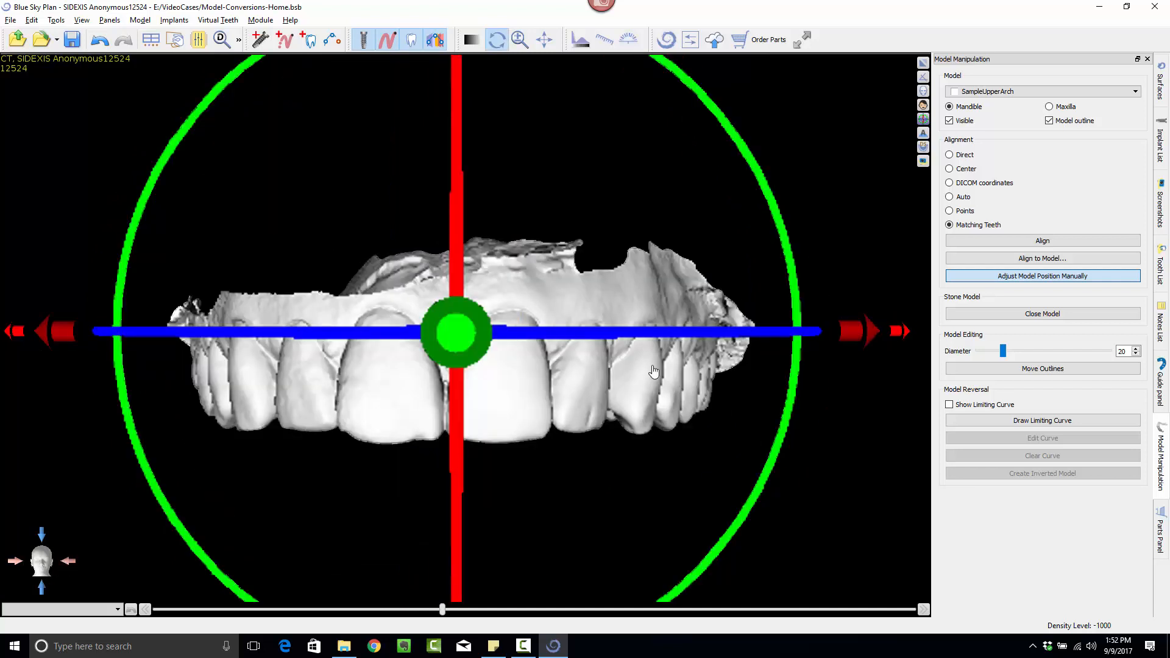
{"action": "left_click", "coordinate": [41, 586]}
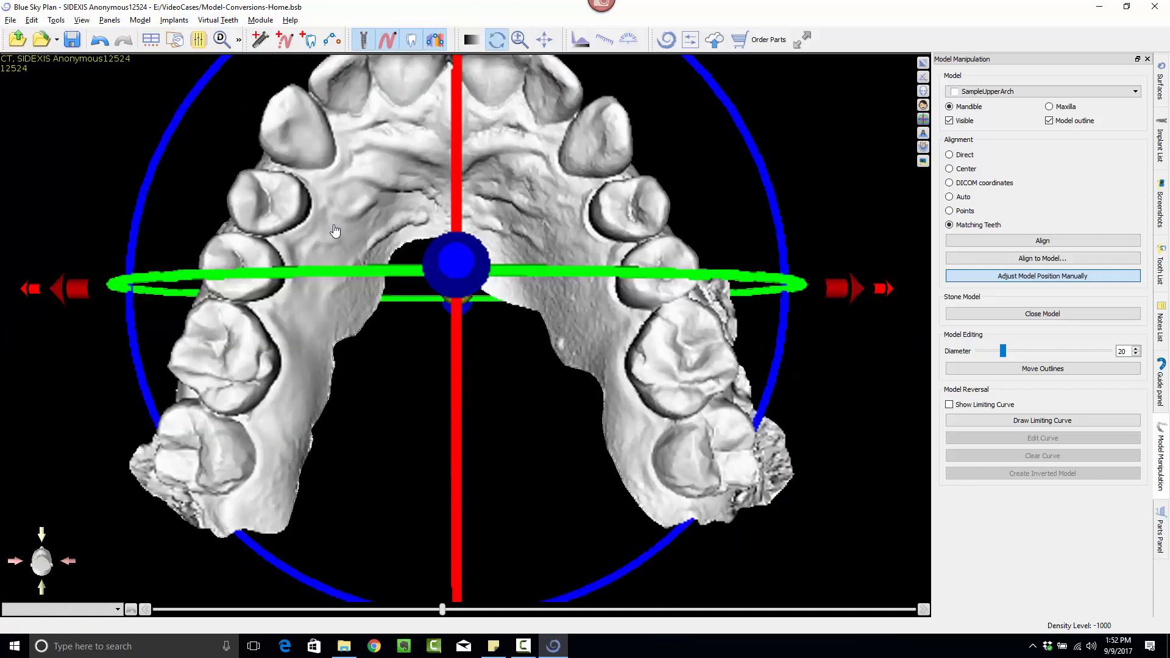
{"action": "scroll", "coordinate": [420, 312], "scroll_direction": "down", "scroll_amount": 2}
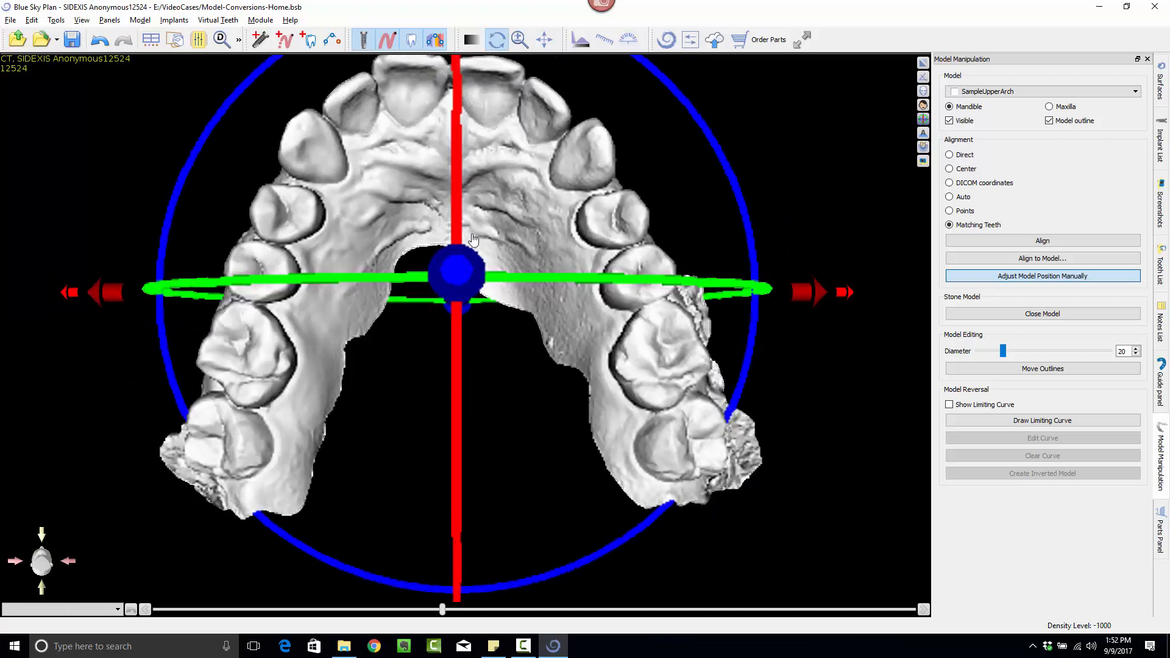
{"action": "scroll", "coordinate": [479, 393], "scroll_direction": "down", "scroll_amount": 3}
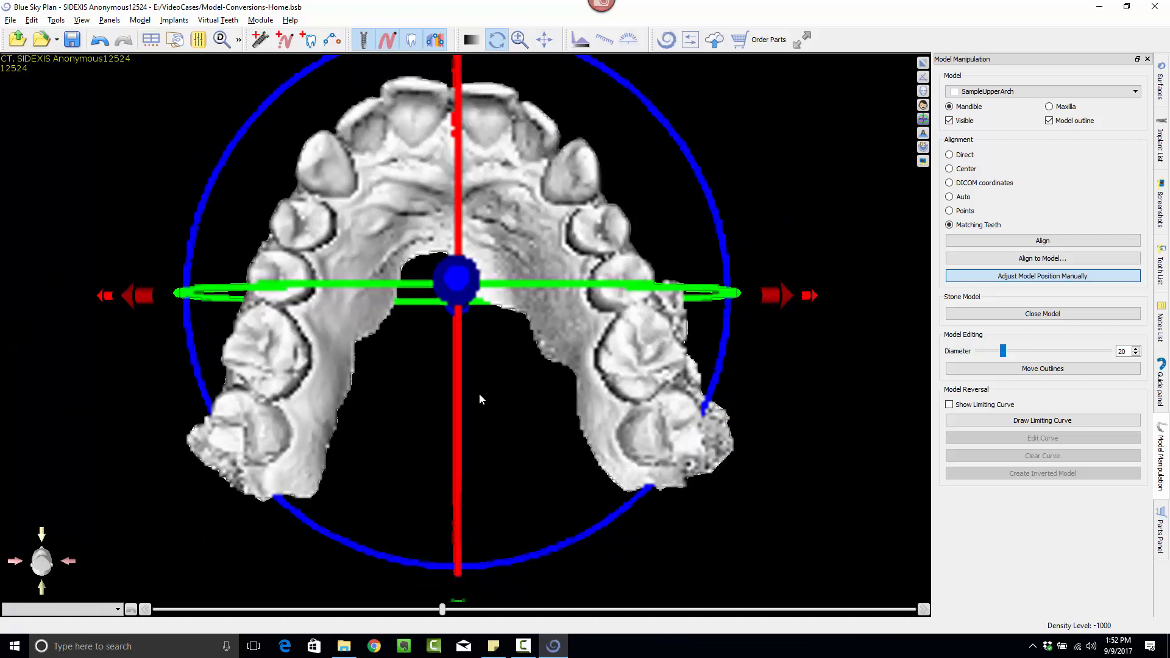
{"action": "left_click_drag", "start_coordinate": [459, 541], "coordinate": [459, 570]}
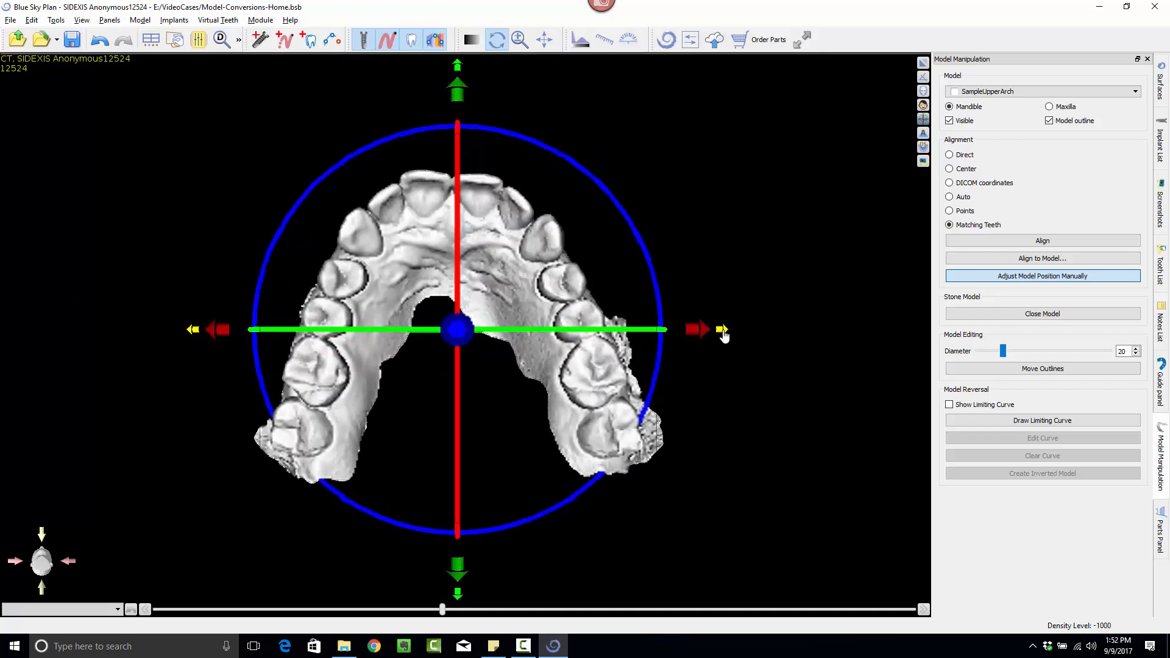
Step: Offset the manipulator's centre sideways from the arch, and shift the model so the manipulator is centred in the view
{"action": "mouse_move", "coordinate": [722, 331]}
{"action": "left_mouse_down"}
{"action": "mouse_move", "coordinate": [868, 334]}
{"action": "mouse_move", "coordinate": [594, 340]}
{"action": "mouse_move", "coordinate": [710, 343]}
{"action": "left_mouse_up"}
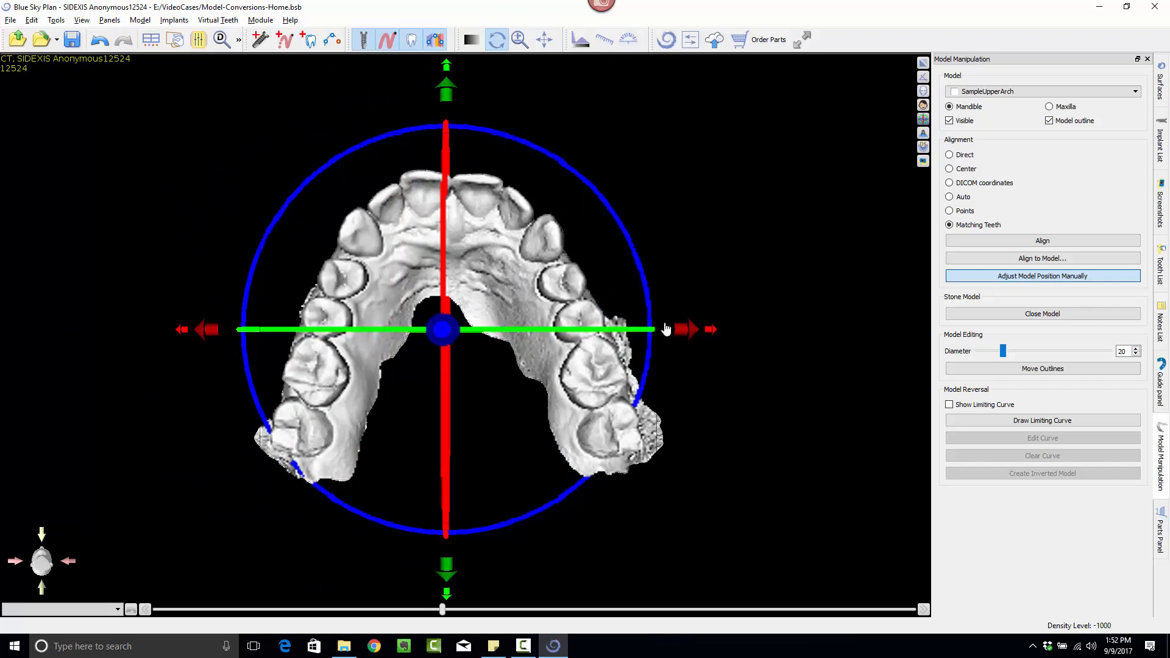
{"action": "left_click_drag", "start_coordinate": [666, 329], "coordinate": [697, 333]}
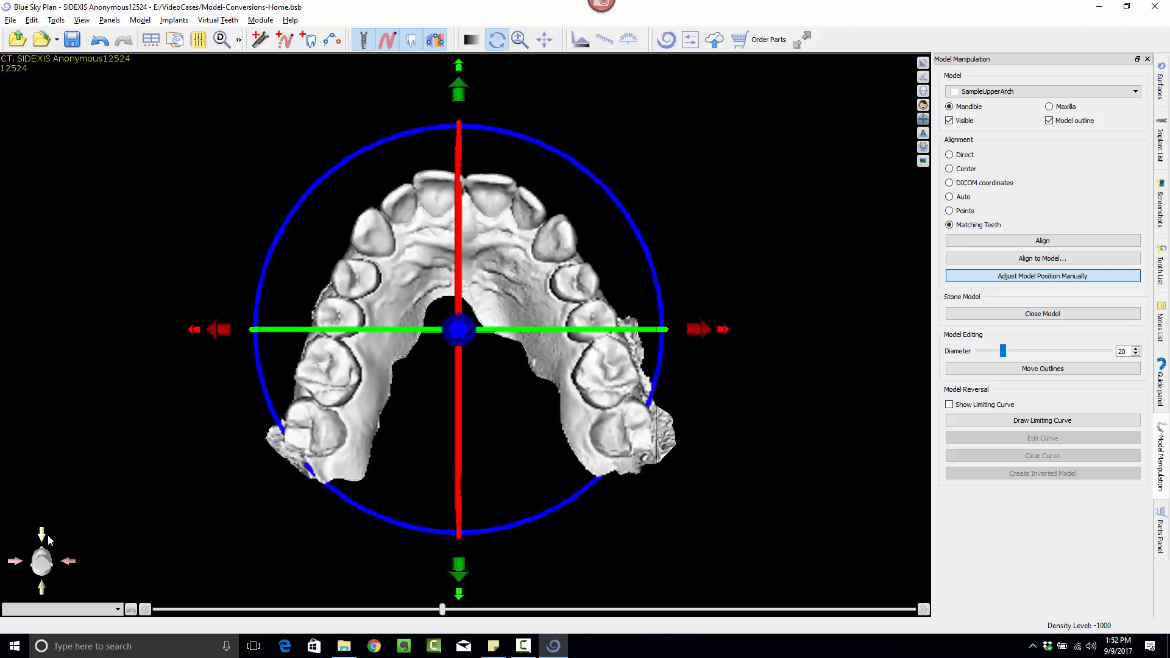
Step: Rotate the arch slightly about its vertical axis and tilt it in the side view so the front teeth sit lower
{"action": "left_click", "coordinate": [44, 537]}
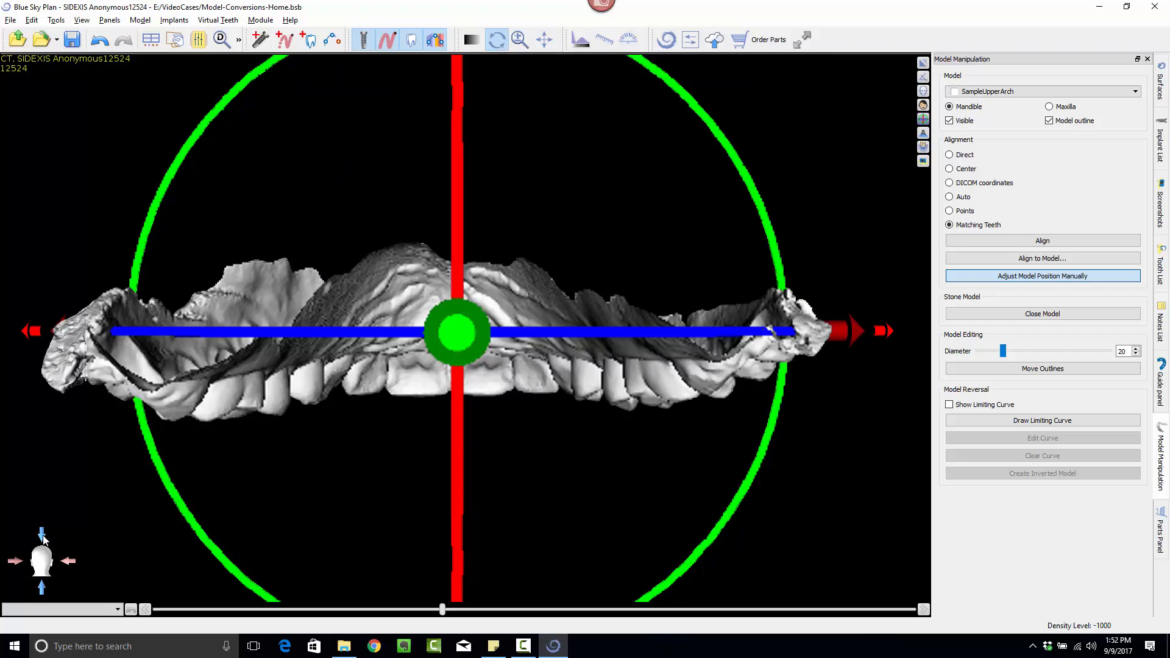
{"action": "left_click", "coordinate": [44, 539]}
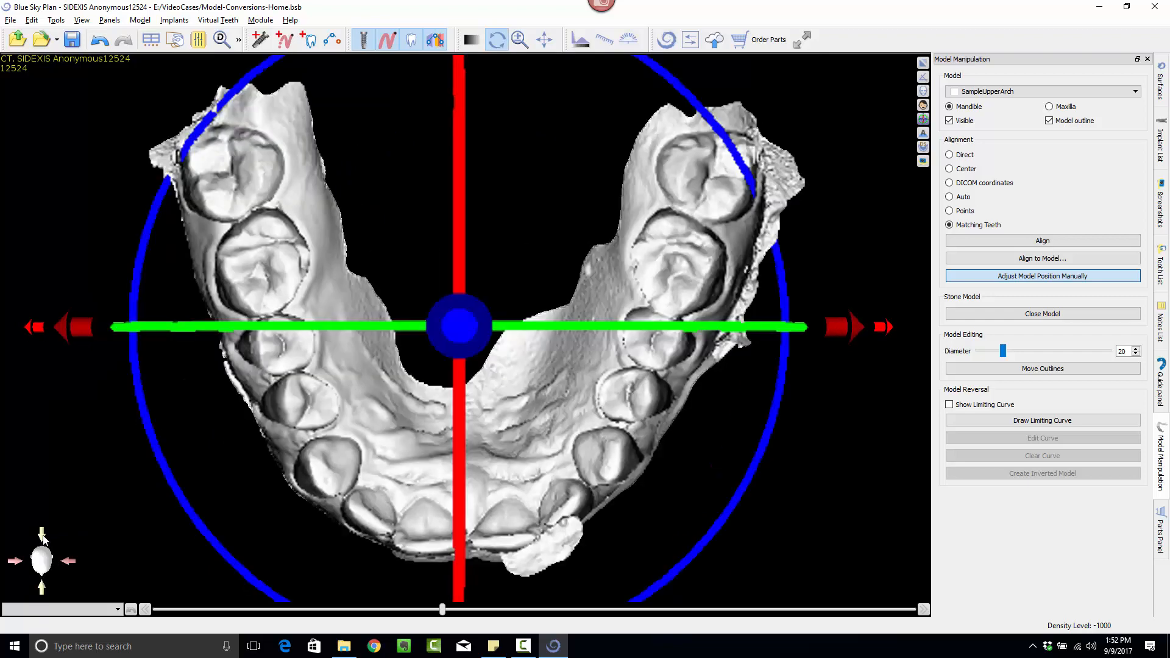
{"action": "mouse_move", "coordinate": [737, 497]}
{"action": "left_mouse_down"}
{"action": "mouse_move", "coordinate": [767, 465]}
{"action": "mouse_move", "coordinate": [751, 510]}
{"action": "left_mouse_up"}
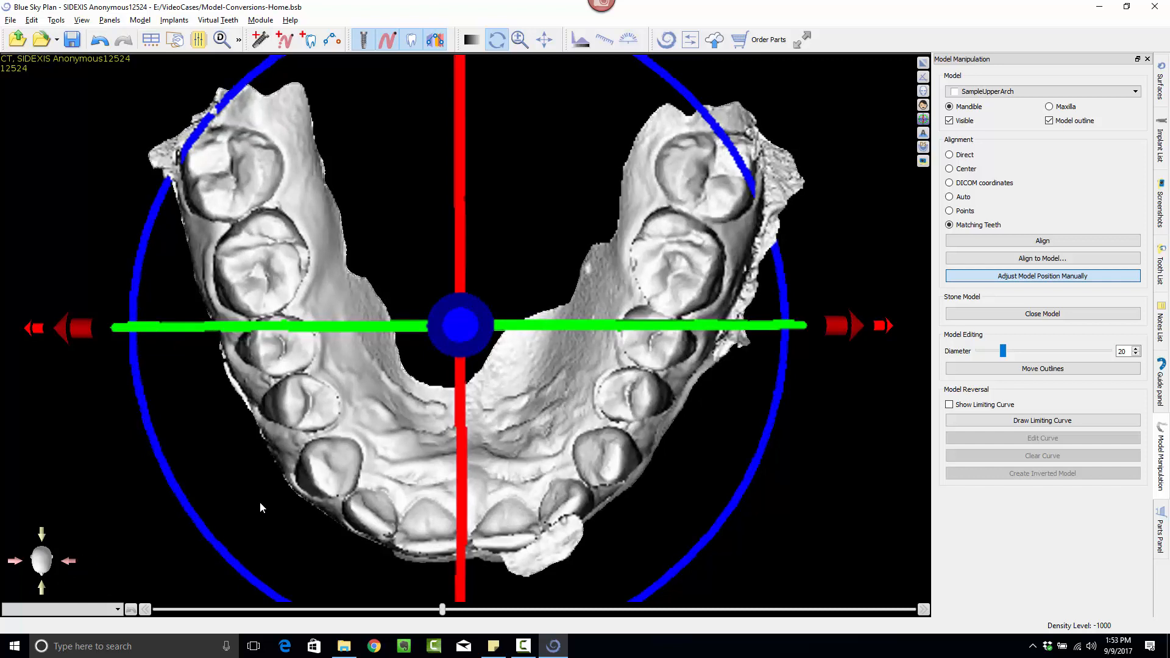
{"action": "left_click", "coordinate": [72, 562]}
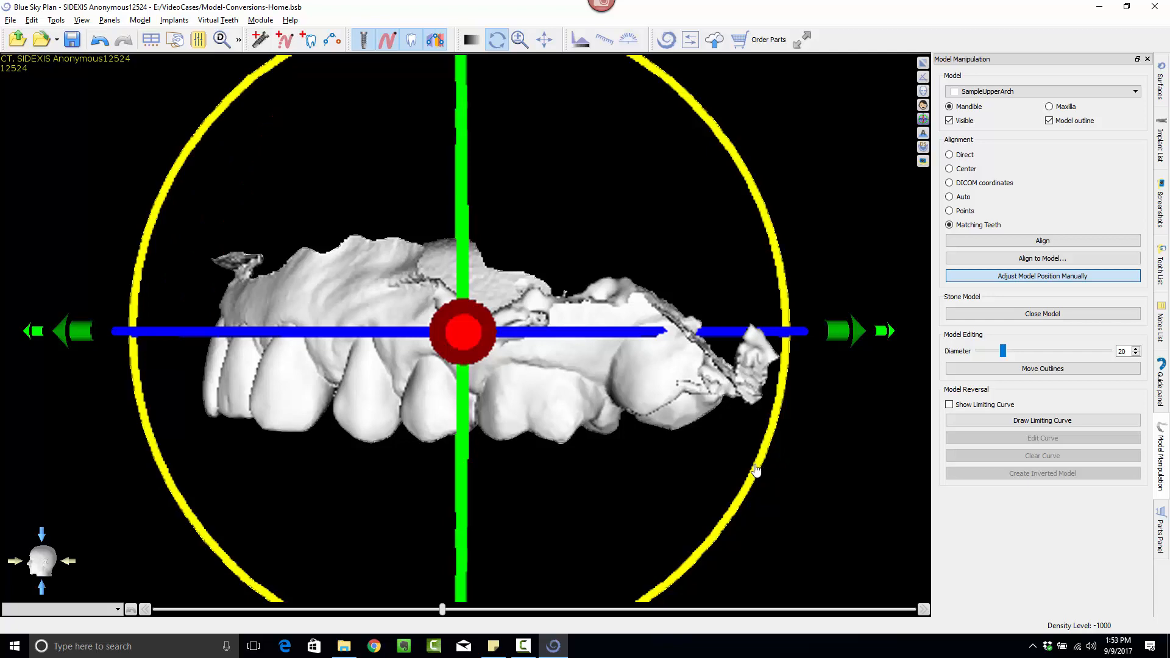
{"action": "left_click_drag", "start_coordinate": [756, 469], "coordinate": [796, 328]}
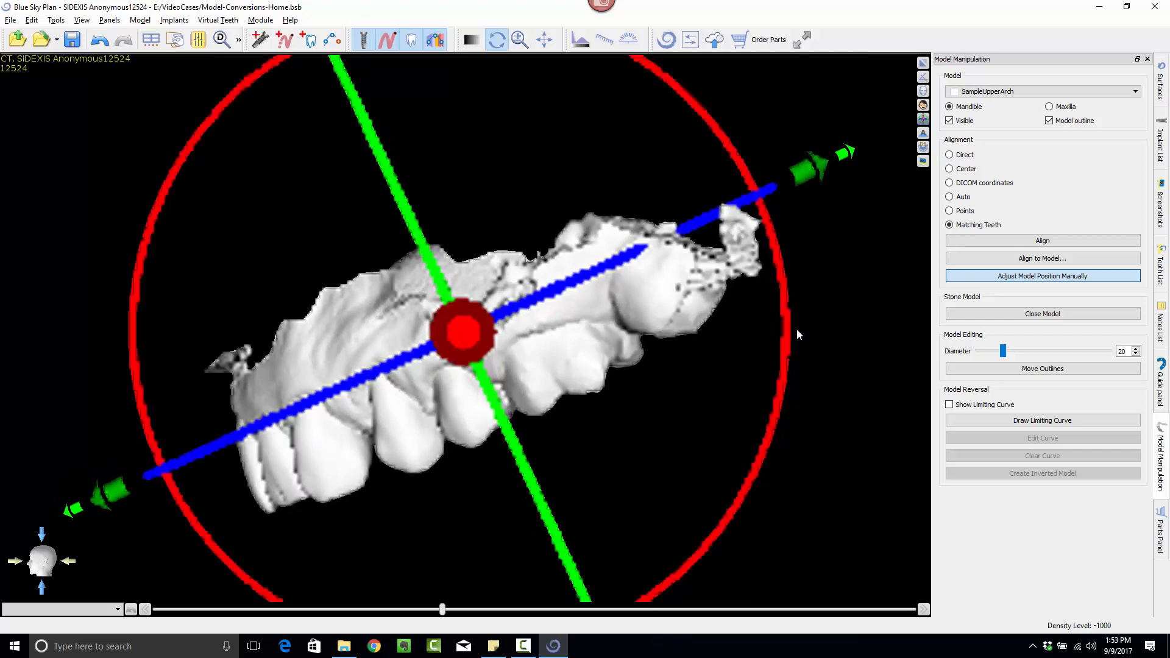
Step: End the manual position adjustment and inspect the tilted arch from below, the front and the side
{"action": "left_click", "coordinate": [43, 592]}
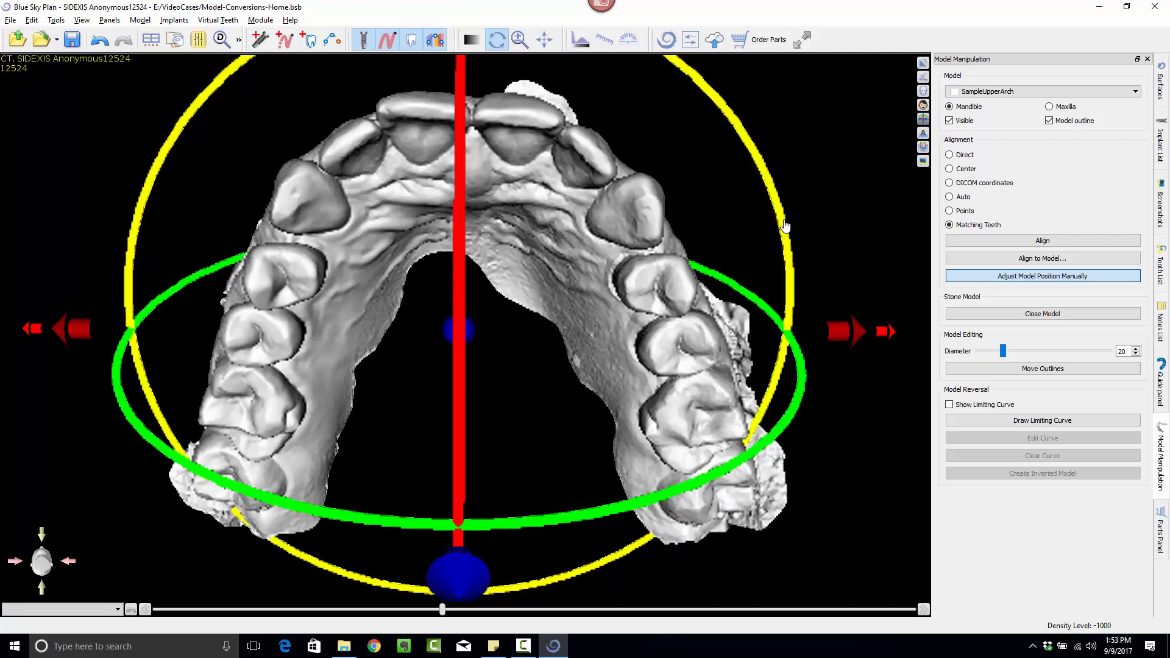
{"action": "left_click", "coordinate": [1033, 277]}
{"action": "left_click_drag", "start_coordinate": [450, 250], "coordinate": [523, 429]}
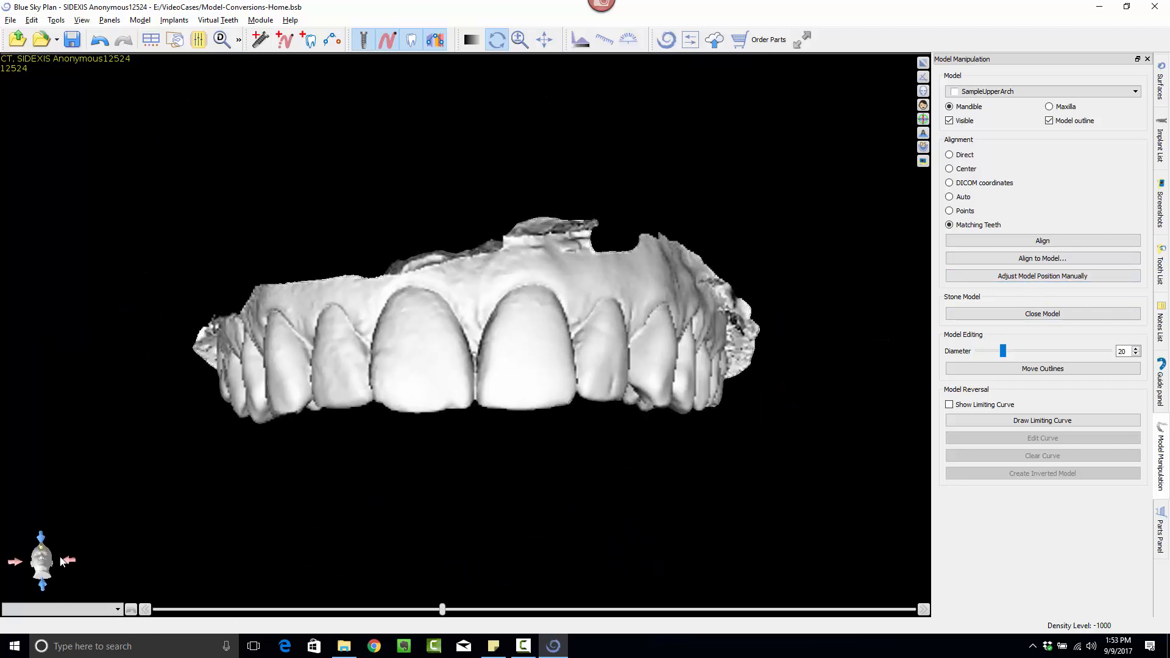
{"action": "left_click_drag", "start_coordinate": [211, 528], "coordinate": [58, 546]}
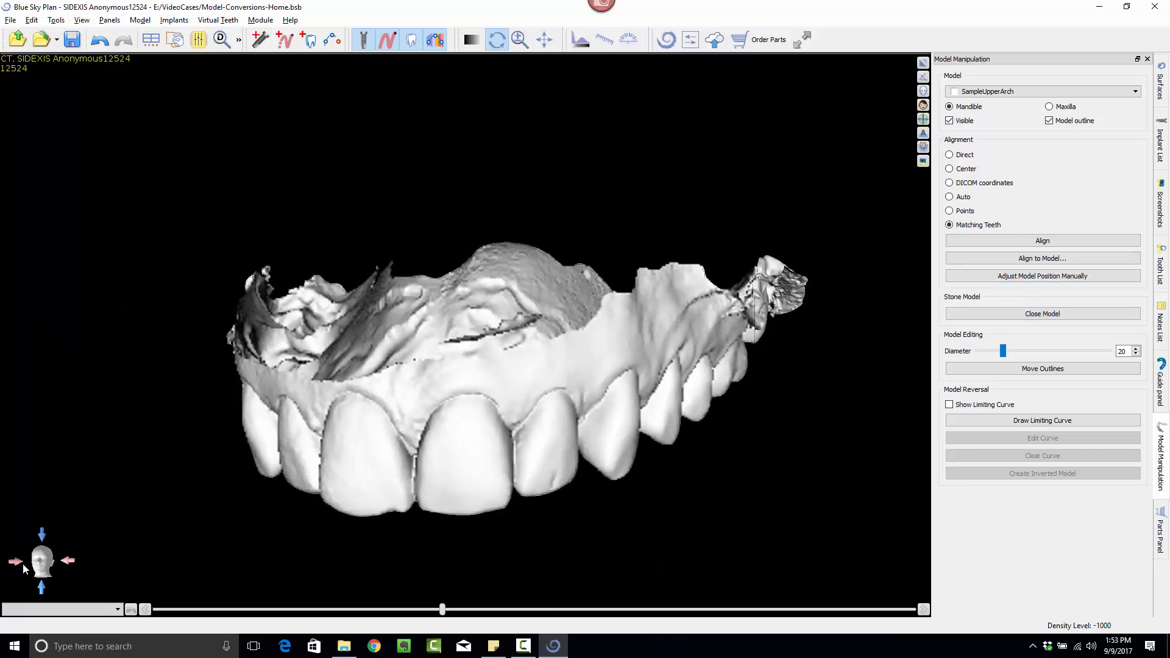
{"action": "left_click", "coordinate": [71, 565]}
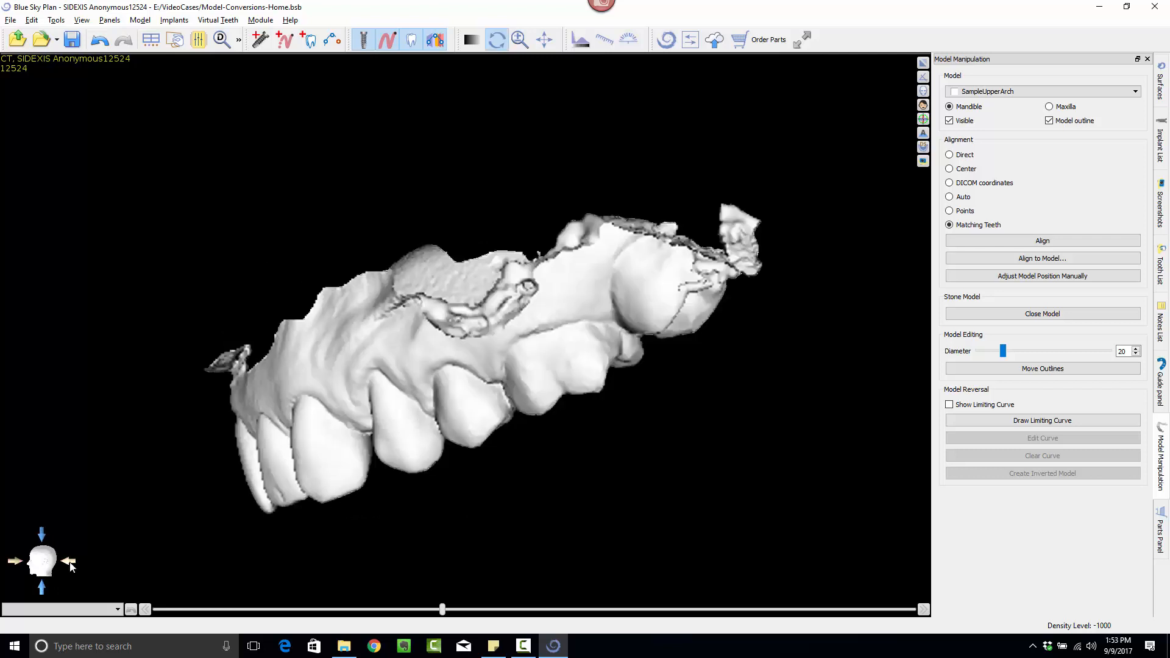
Step: Draw the maxillary surgical guide curve on SampleUpperArch along the outer gum line, from one rear molar to the opposite one
{"action": "left_click", "coordinate": [40, 559]}
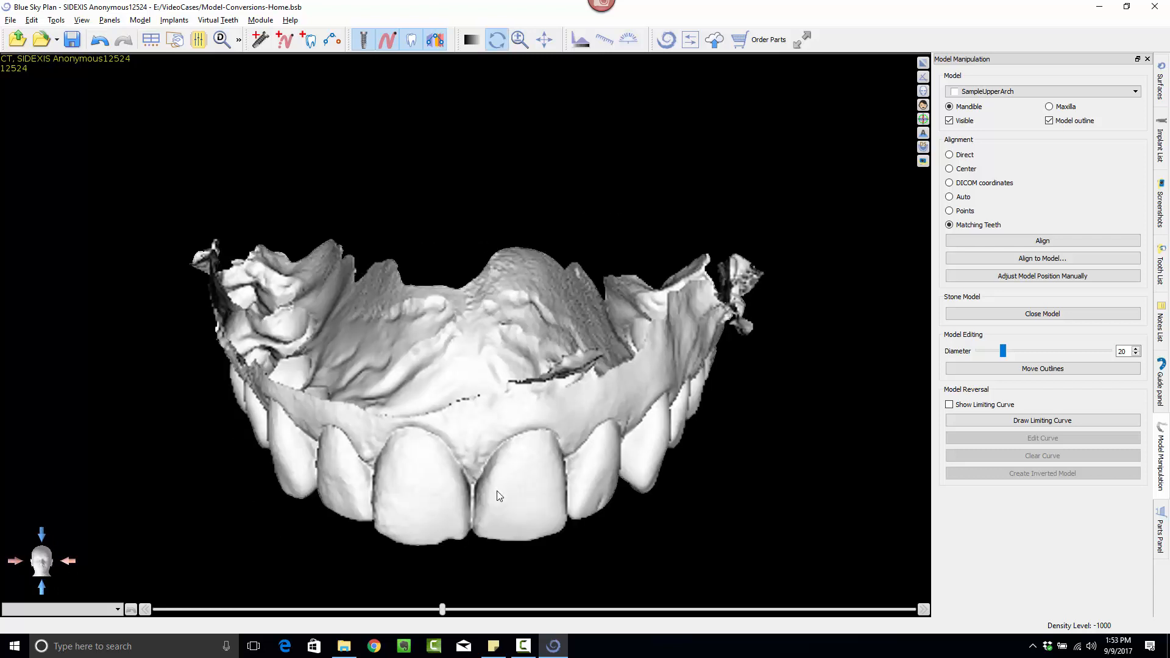
{"action": "left_click_drag", "start_coordinate": [444, 481], "coordinate": [719, 378]}
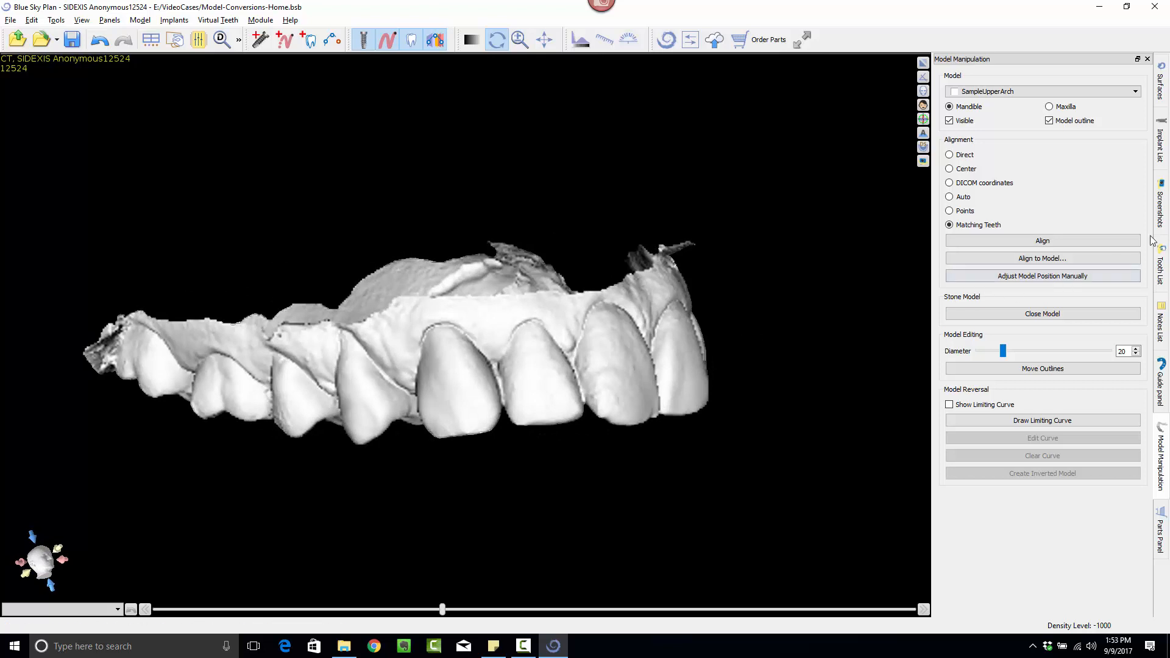
{"action": "left_click", "coordinate": [1161, 372]}
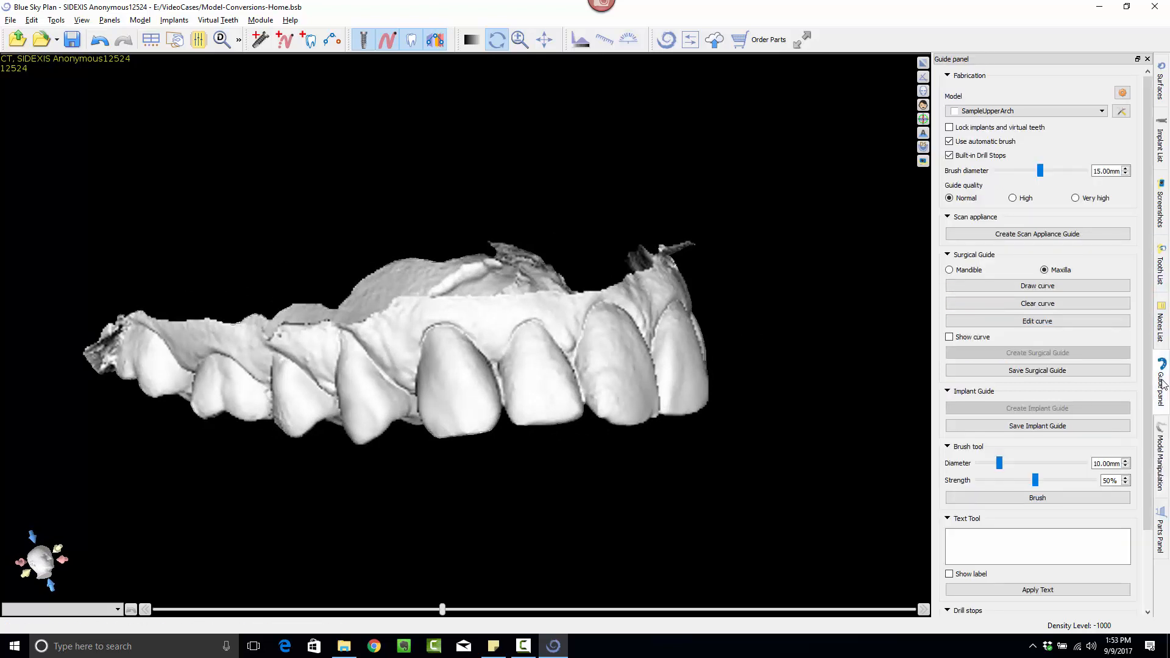
{"action": "left_click", "coordinate": [988, 286]}
{"action": "left_click_drag", "start_coordinate": [493, 5], "coordinate": [376, 341]}
{"action": "mouse_move", "coordinate": [743, 285]}
{"action": "left_mouse_down"}
{"action": "mouse_move", "coordinate": [514, 455]}
{"action": "mouse_move", "coordinate": [400, 319]}
{"action": "mouse_move", "coordinate": [256, 280]}
{"action": "mouse_move", "coordinate": [466, 312]}
{"action": "left_mouse_up"}
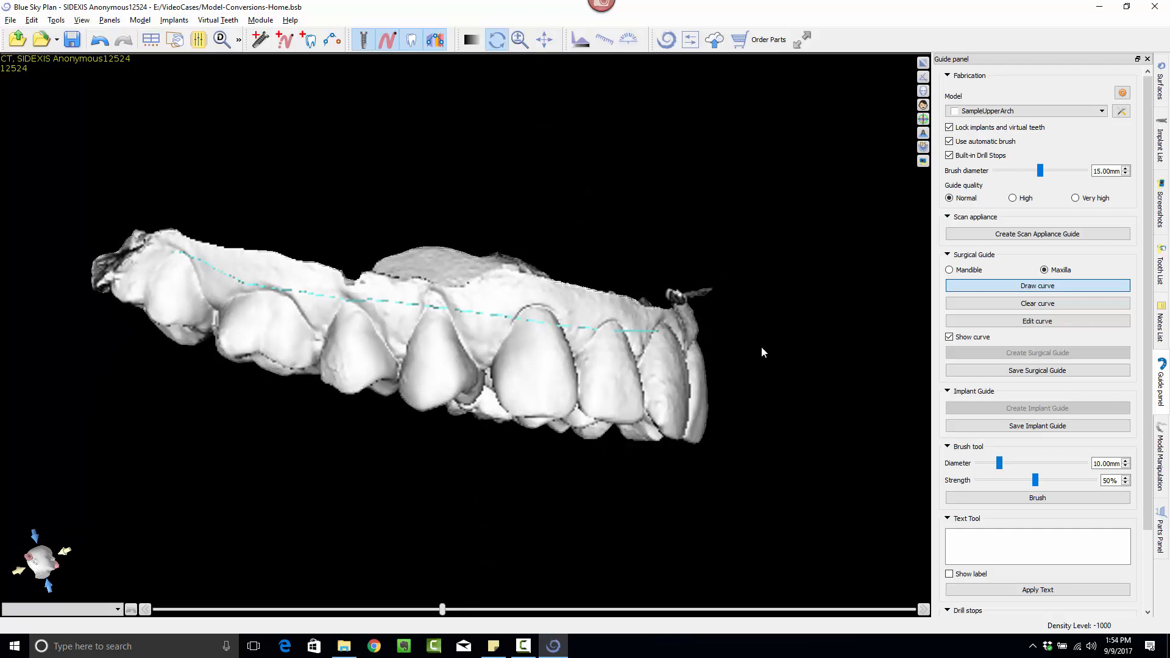
{"action": "left_click_drag", "start_coordinate": [762, 346], "coordinate": [305, 313]}
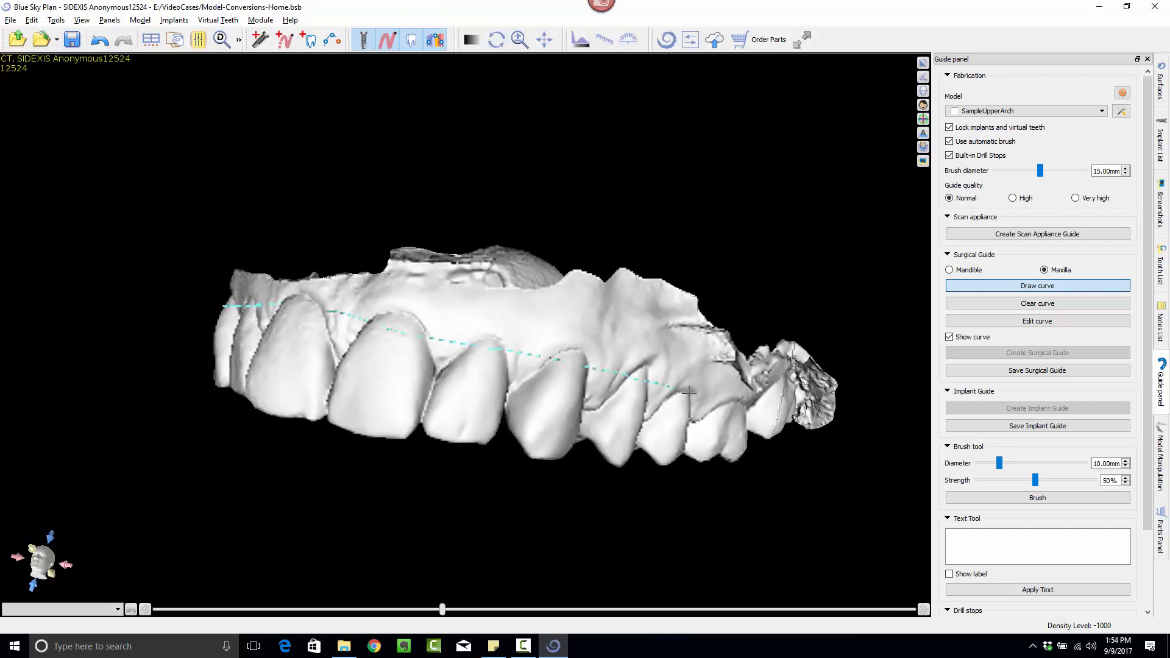
{"action": "left_click_drag", "start_coordinate": [730, 441], "coordinate": [669, 351]}
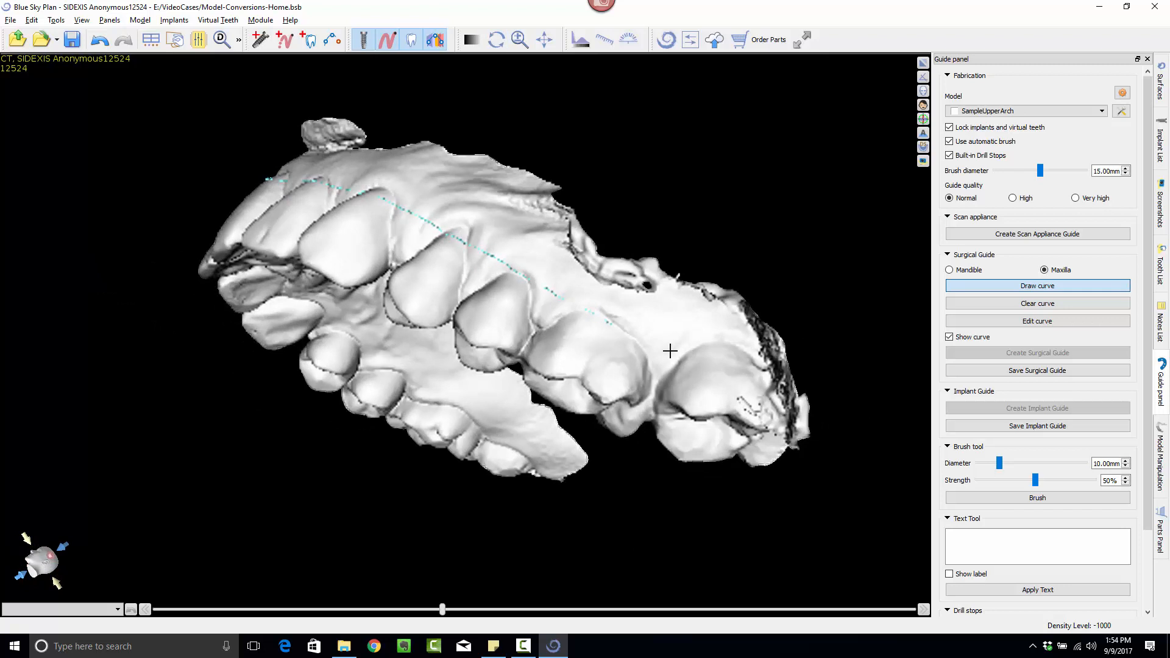
{"action": "right_click_drag", "start_coordinate": [724, 434], "coordinate": [695, 127]}
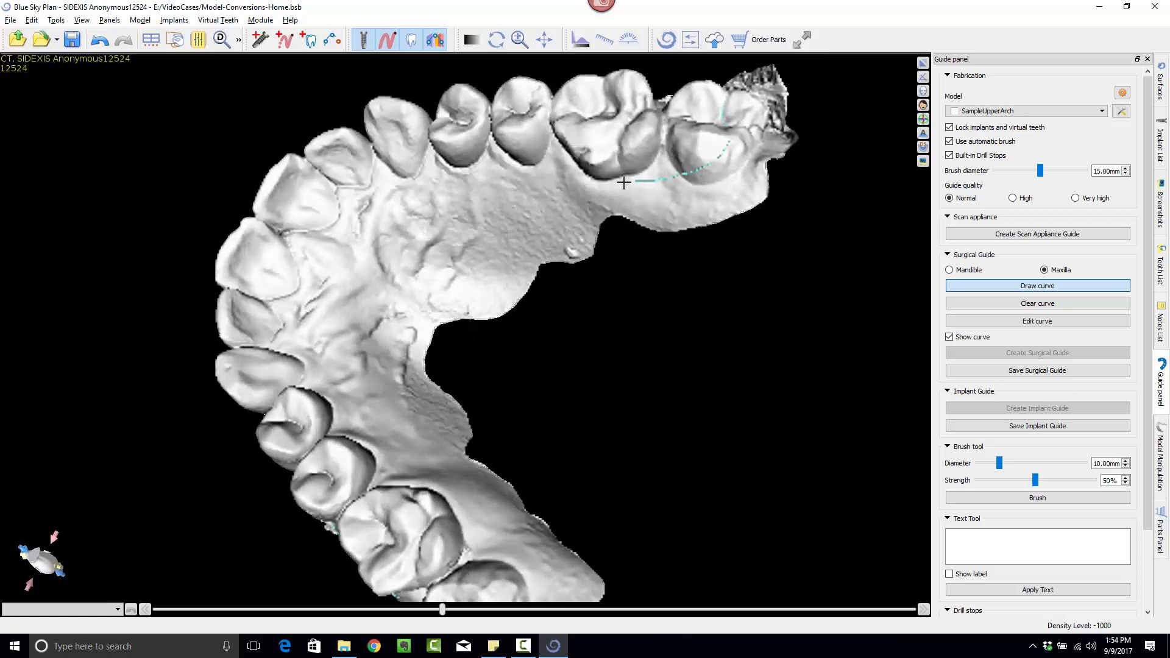
Step: Continue the guide curve along the palatal side of all the teeth and close it around the last molar
{"action": "mouse_move", "coordinate": [623, 182]}
{"action": "left_mouse_down"}
{"action": "mouse_move", "coordinate": [506, 171]}
{"action": "mouse_move", "coordinate": [428, 181]}
{"action": "mouse_move", "coordinate": [352, 232]}
{"action": "left_mouse_up"}
{"action": "left_click_drag", "start_coordinate": [335, 315], "coordinate": [399, 469]}
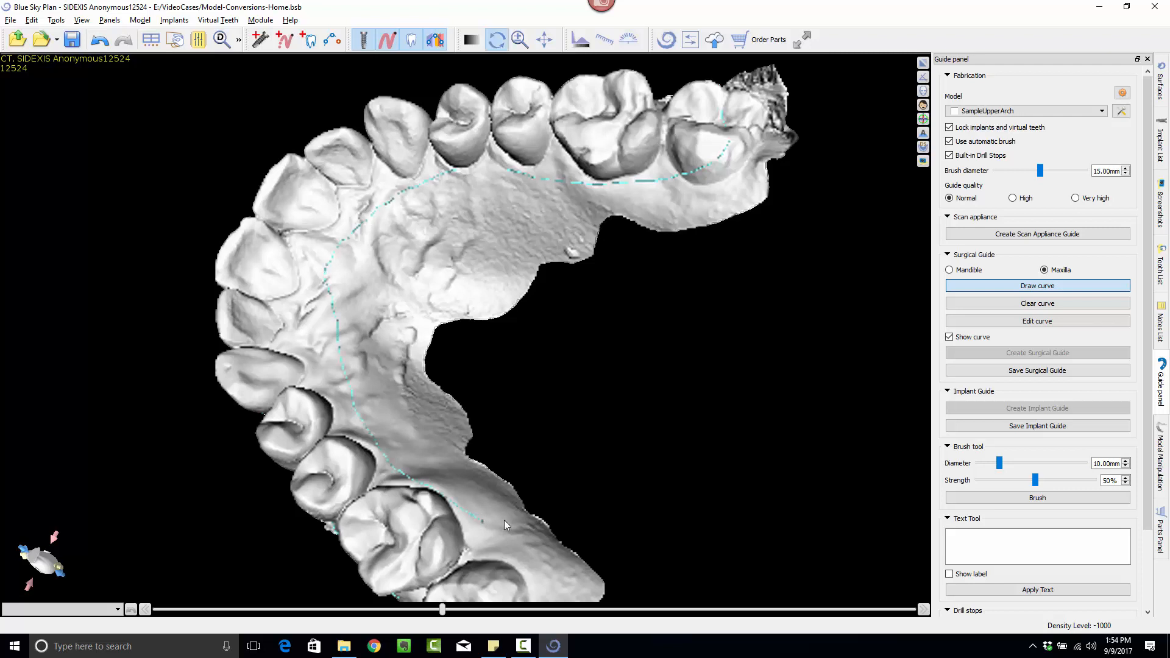
{"action": "middle_click_drag", "start_coordinate": [503, 520], "coordinate": [560, 298]}
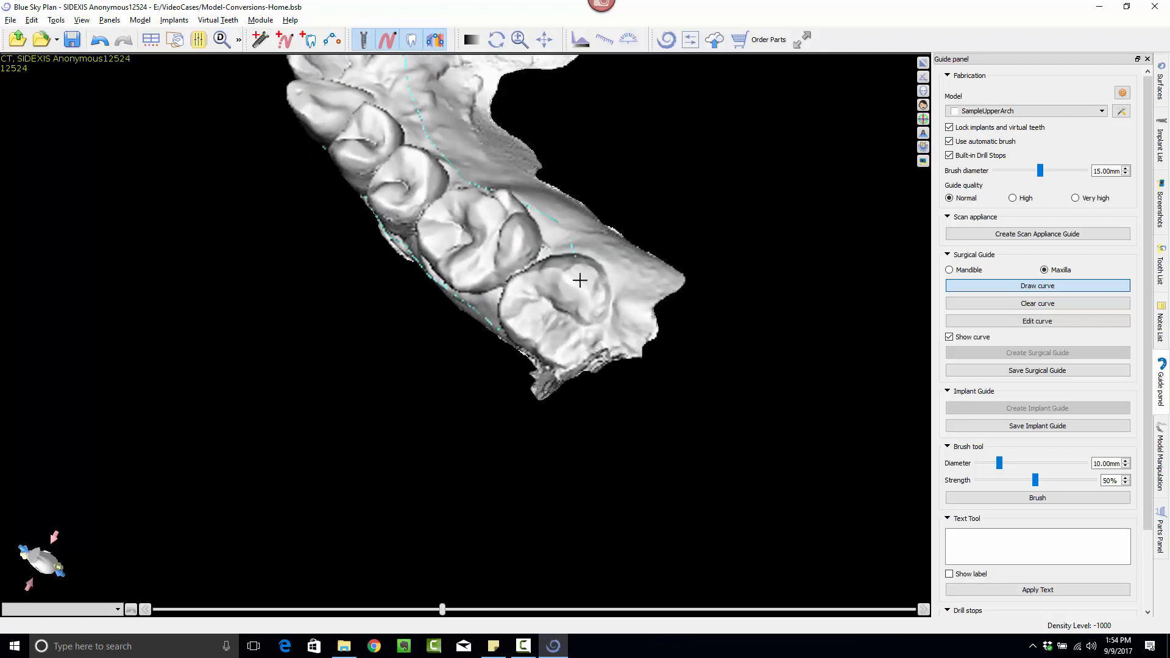
{"action": "right_click_drag", "start_coordinate": [431, 240], "coordinate": [611, 320]}
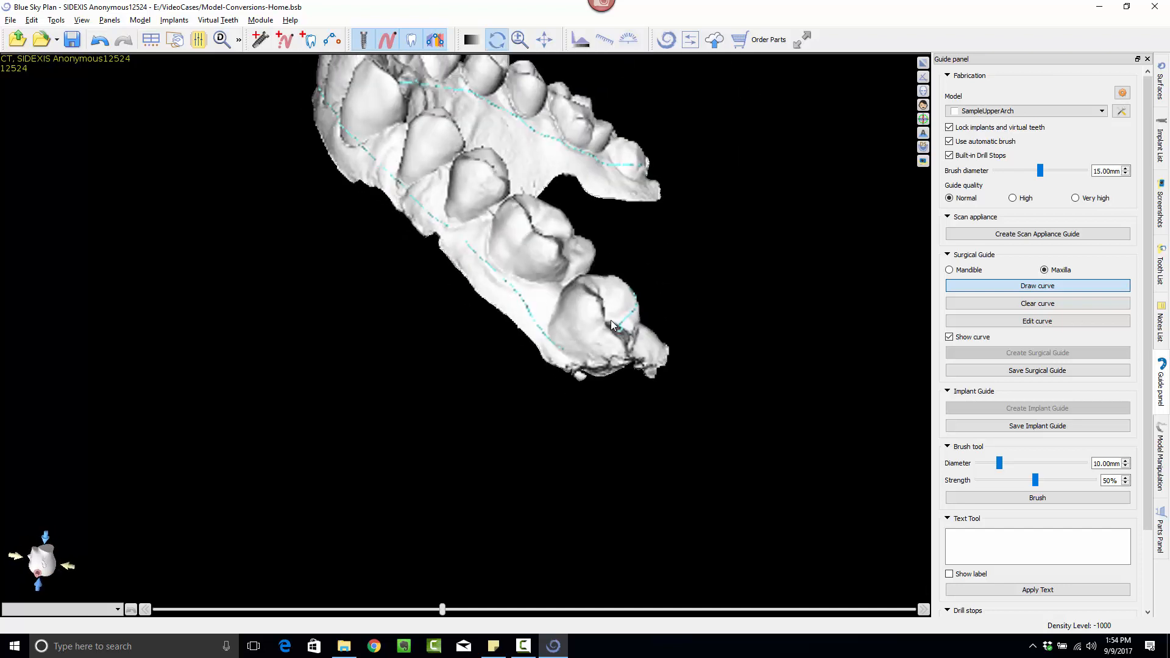
Step: Open the guide curve for editing and adjust its control points around the last molar
{"action": "left_click", "coordinate": [1041, 321]}
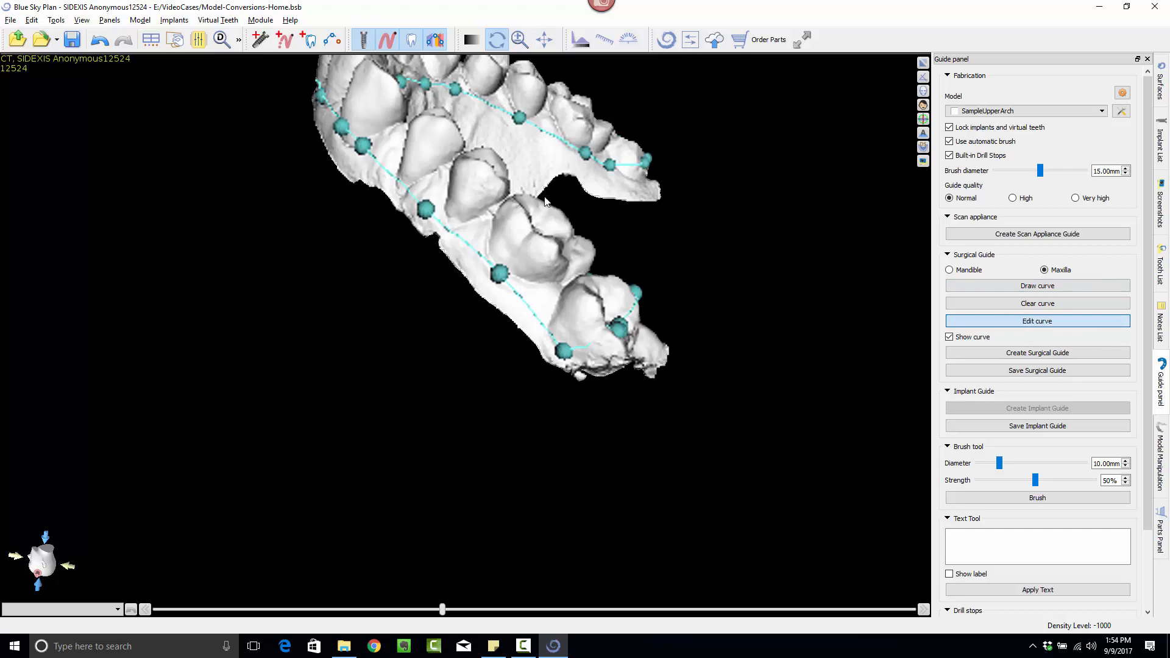
{"action": "right_click_drag", "start_coordinate": [766, 165], "coordinate": [591, 192]}
{"action": "left_click_drag", "start_coordinate": [591, 192], "coordinate": [591, 200]}
{"action": "right_click_drag", "start_coordinate": [799, 232], "coordinate": [432, 287]}
{"action": "left_click", "coordinate": [498, 337]}
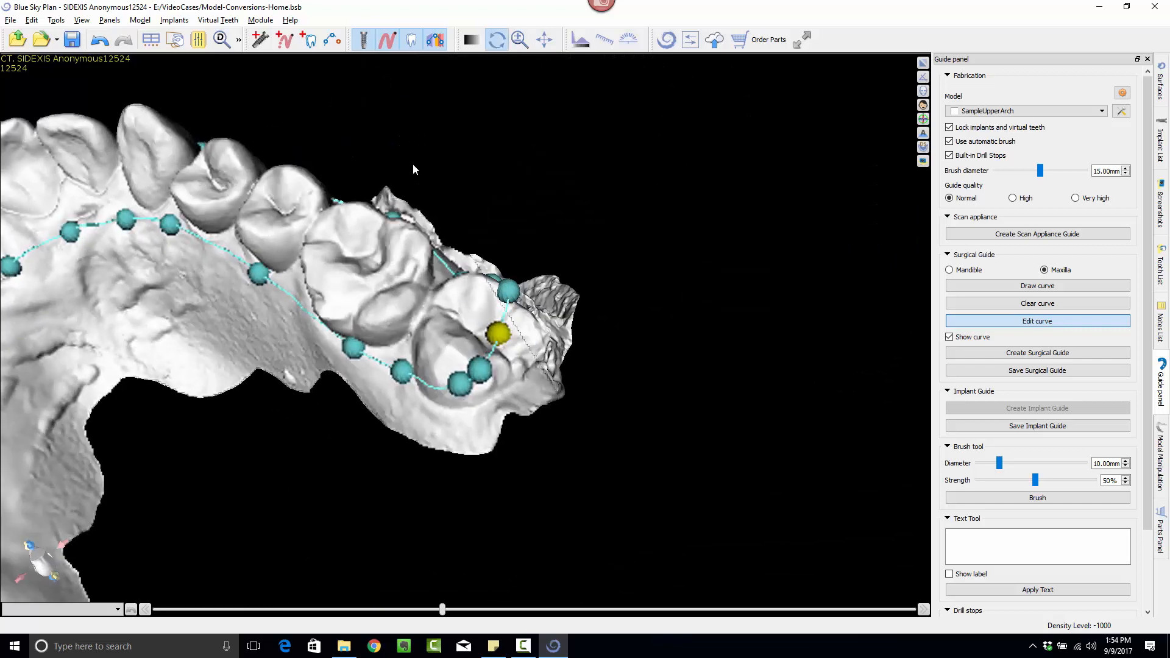
Step: Raise the curve's control points along the gum line above the patient's right canine, lateral incisor and central incisors
{"action": "right_click_drag", "start_coordinate": [412, 163], "coordinate": [357, 506]}
{"action": "left_click_drag", "start_coordinate": [243, 524], "coordinate": [262, 514]}
{"action": "left_click", "coordinate": [340, 510]}
{"action": "left_click_drag", "start_coordinate": [339, 509], "coordinate": [342, 502]}
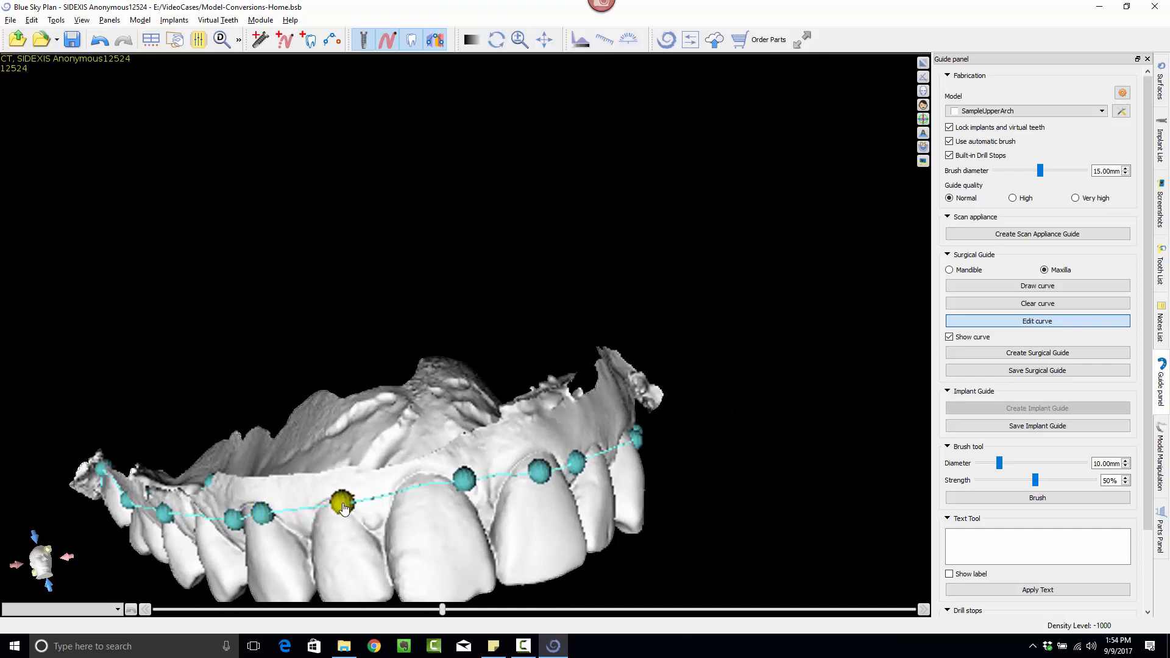
{"action": "left_click_drag", "start_coordinate": [465, 480], "coordinate": [543, 457]}
Step: Raise the curve's control points along the gum line above the patient's left lateral incisor, canine and back teeth
{"action": "right_click_drag", "start_coordinate": [583, 451], "coordinate": [400, 482]}
{"action": "left_click_drag", "start_coordinate": [425, 463], "coordinate": [451, 456]}
{"action": "left_click_drag", "start_coordinate": [545, 458], "coordinate": [537, 451]}
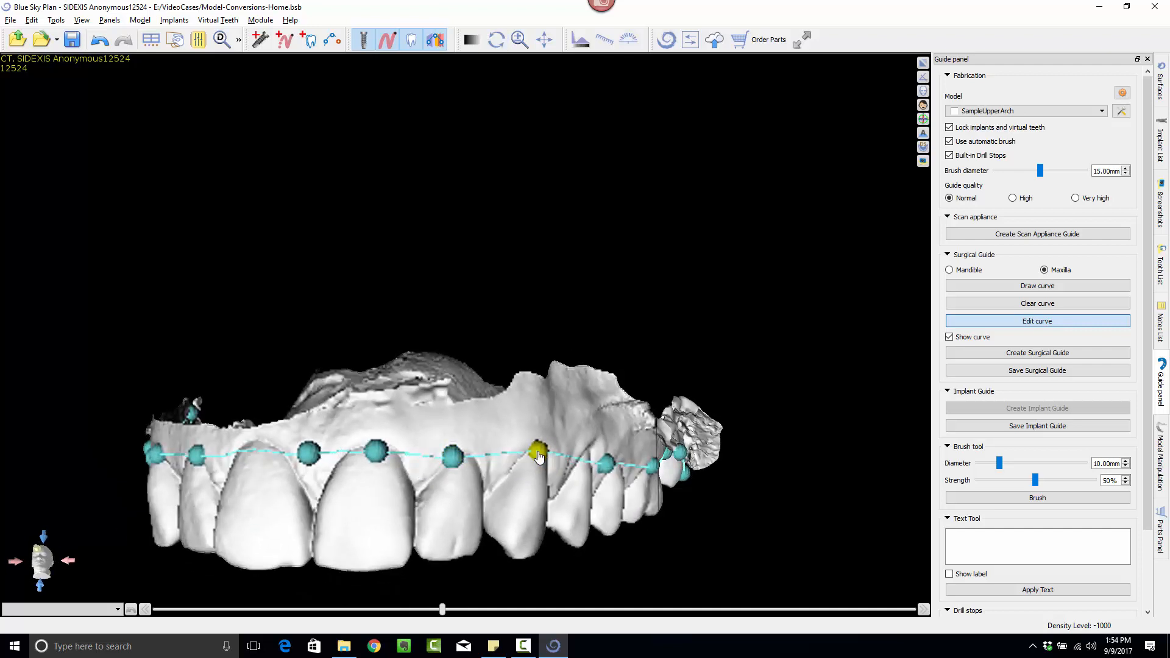
{"action": "right_click_drag", "start_coordinate": [813, 470], "coordinate": [623, 500]}
{"action": "left_click_drag", "start_coordinate": [622, 495], "coordinate": [616, 492]}
Step: Create the surgical guide from the edited curve, saving the Custom handpiece preferences
{"action": "right_click_drag", "start_coordinate": [131, 527], "coordinate": [329, 195]}
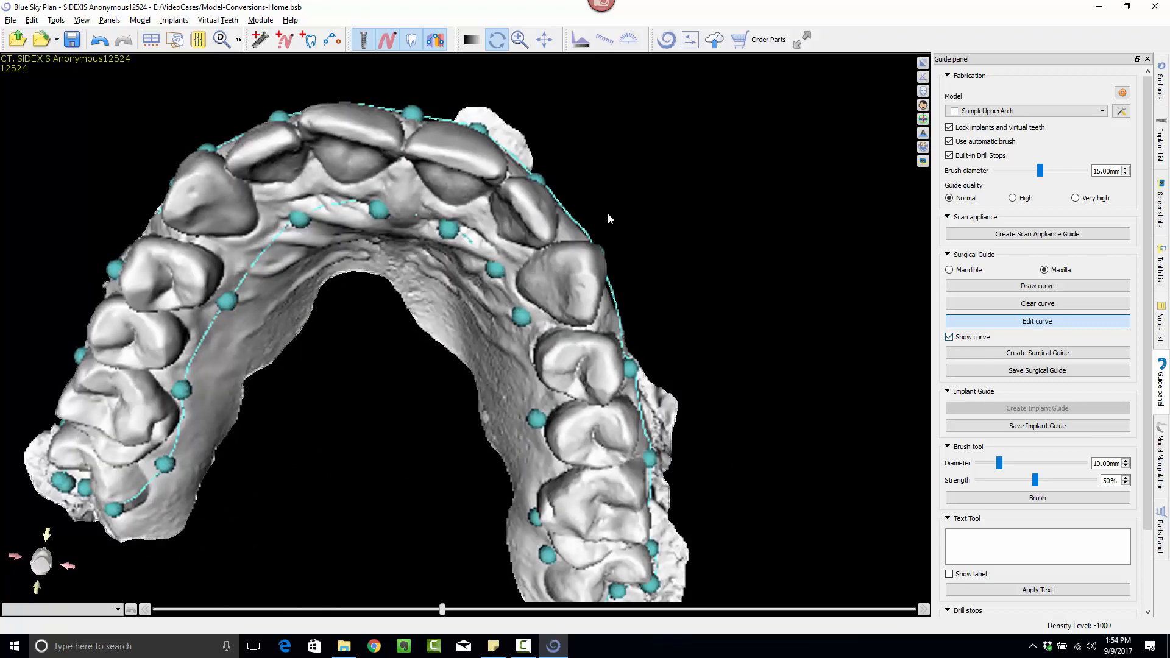
{"action": "left_click", "coordinate": [1038, 354]}
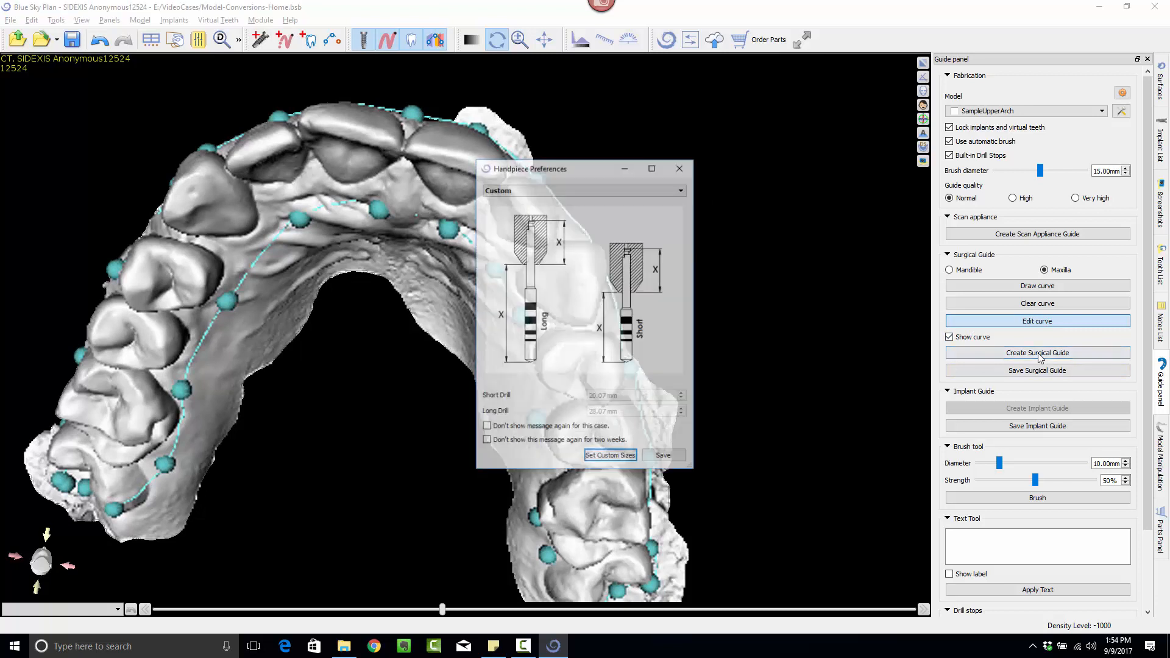
{"action": "left_click", "coordinate": [670, 459]}
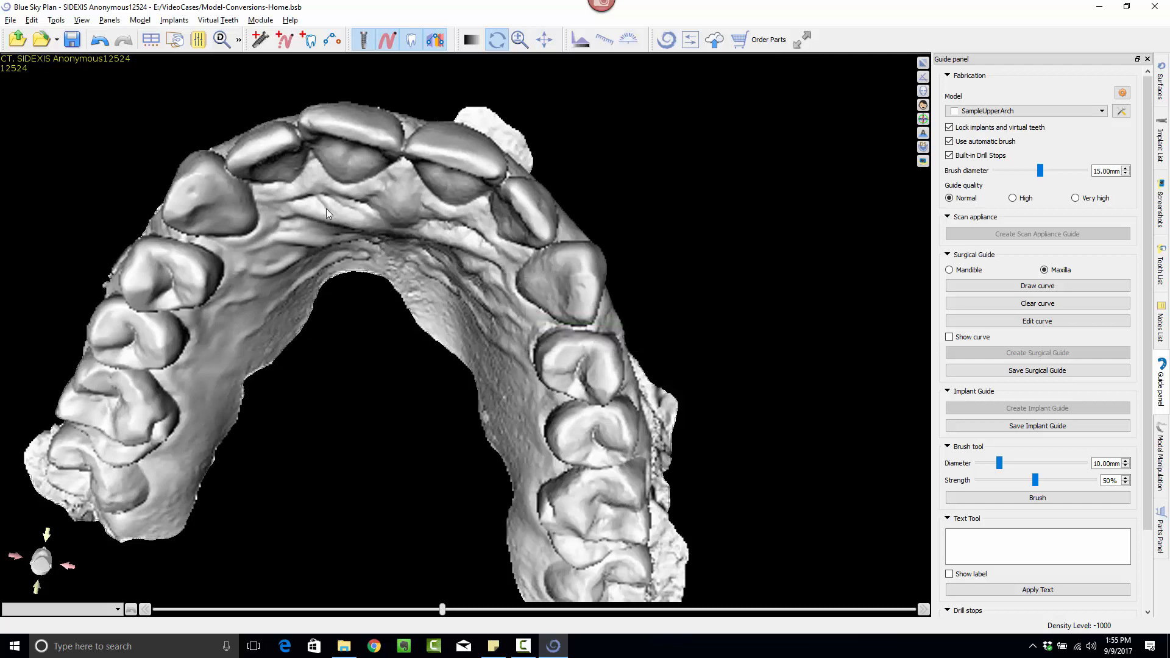
Step: Inspect how the surgical guide fits around the arch and review the guide settings without changing them
{"action": "left_click_drag", "start_coordinate": [537, 100], "coordinate": [378, 372]}
{"action": "scroll", "coordinate": [428, 411], "scroll_direction": "up", "scroll_amount": 6}
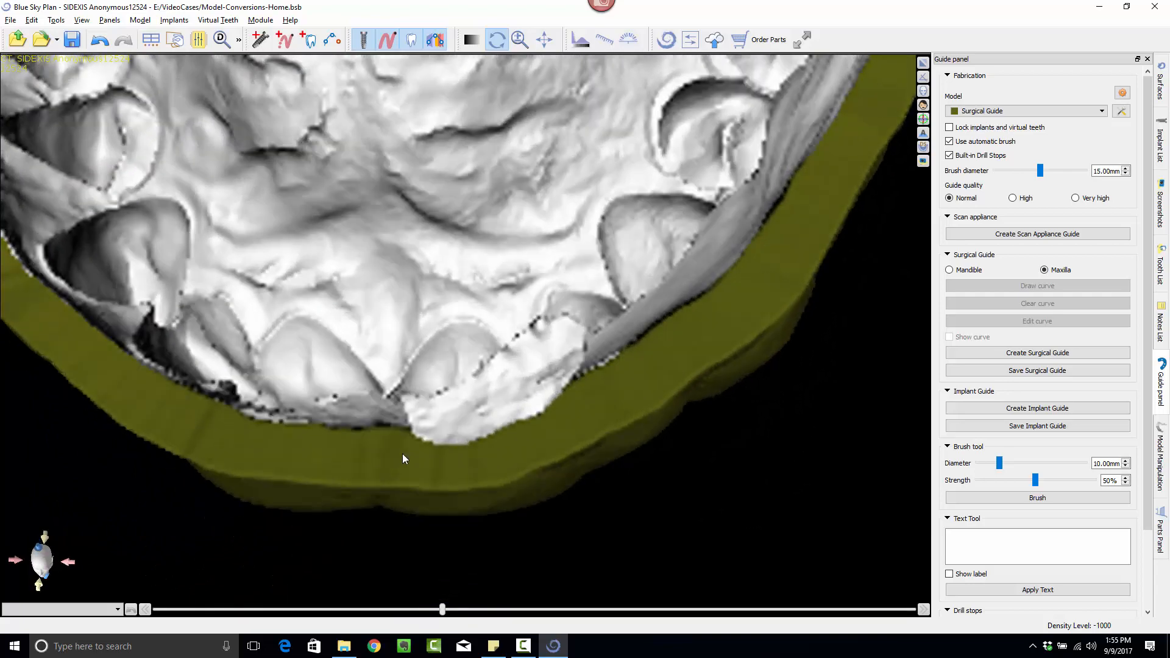
{"action": "left_click_drag", "start_coordinate": [403, 459], "coordinate": [201, 192]}
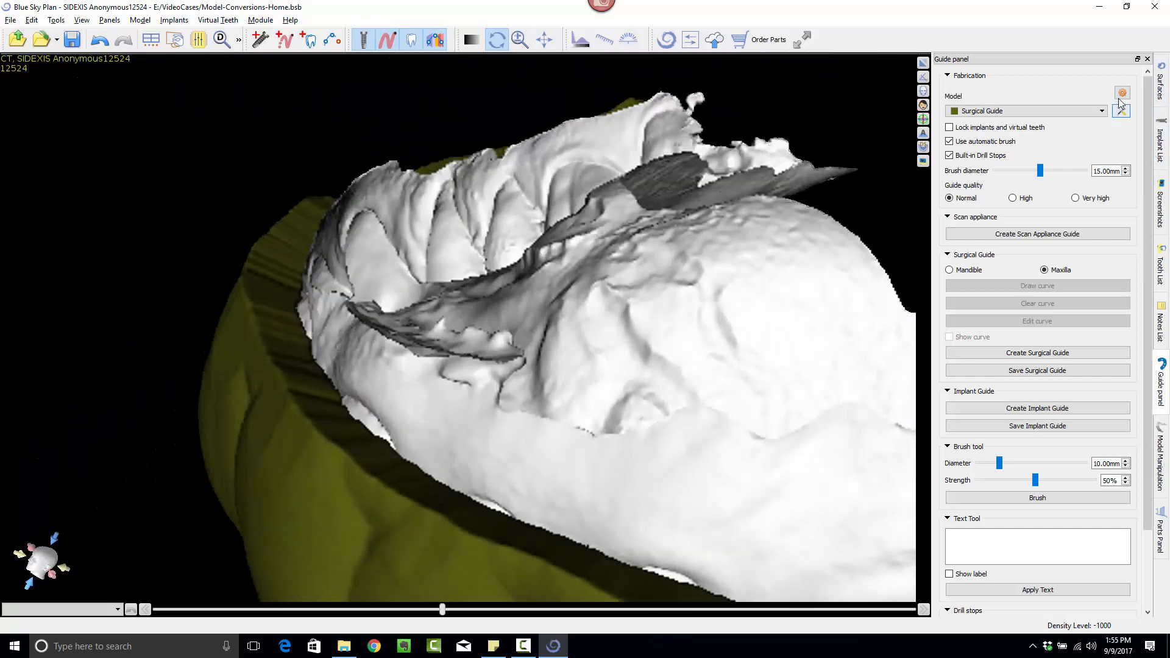
{"action": "left_click", "coordinate": [1122, 92]}
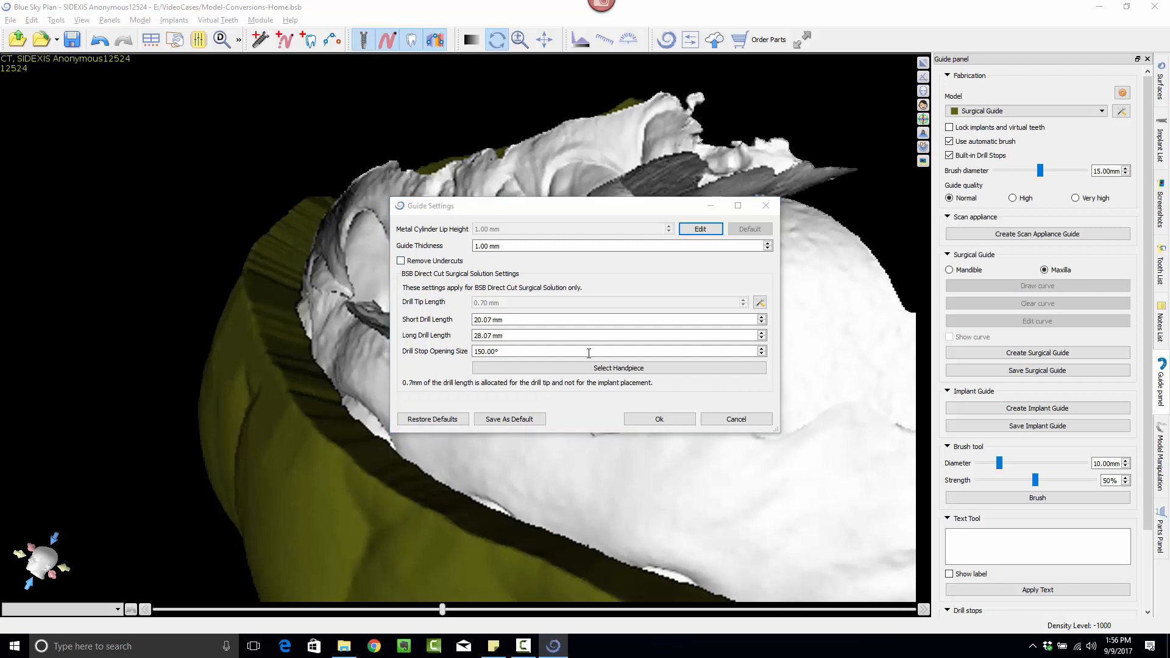
{"action": "left_click", "coordinate": [734, 424]}
Step: Hide the SampleUpperArch surface and inspect the inside and outside of the surgical guide alone
{"action": "left_click", "coordinate": [1161, 84]}
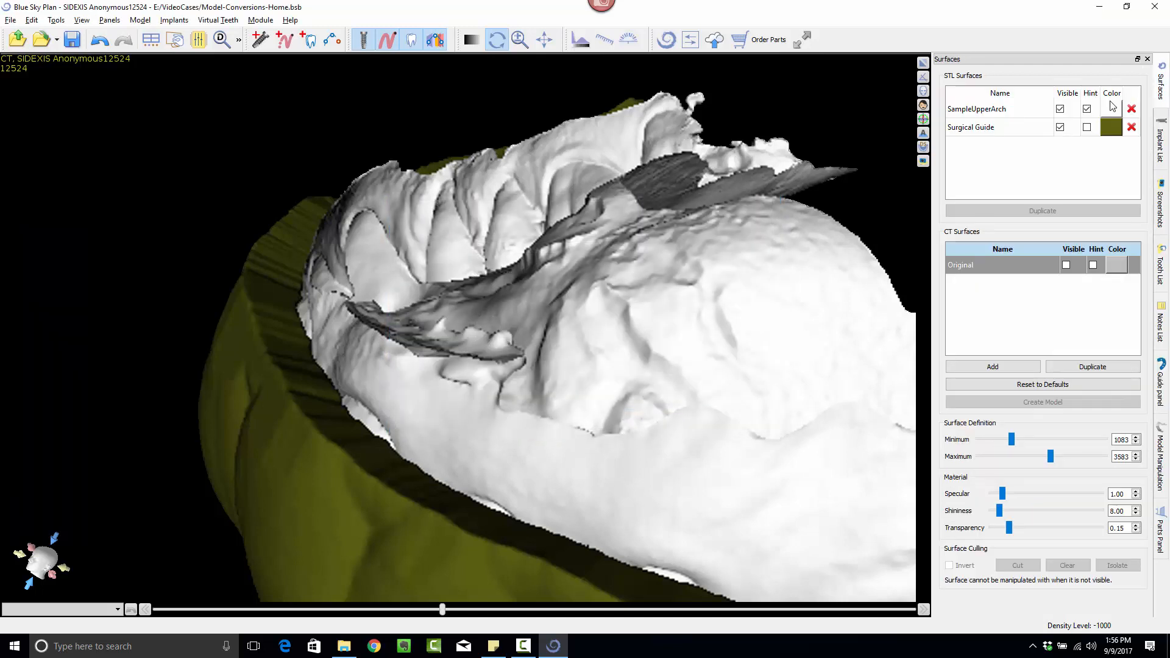
{"action": "left_click_drag", "start_coordinate": [821, 162], "coordinate": [609, 304]}
{"action": "left_click", "coordinate": [1168, 399]}
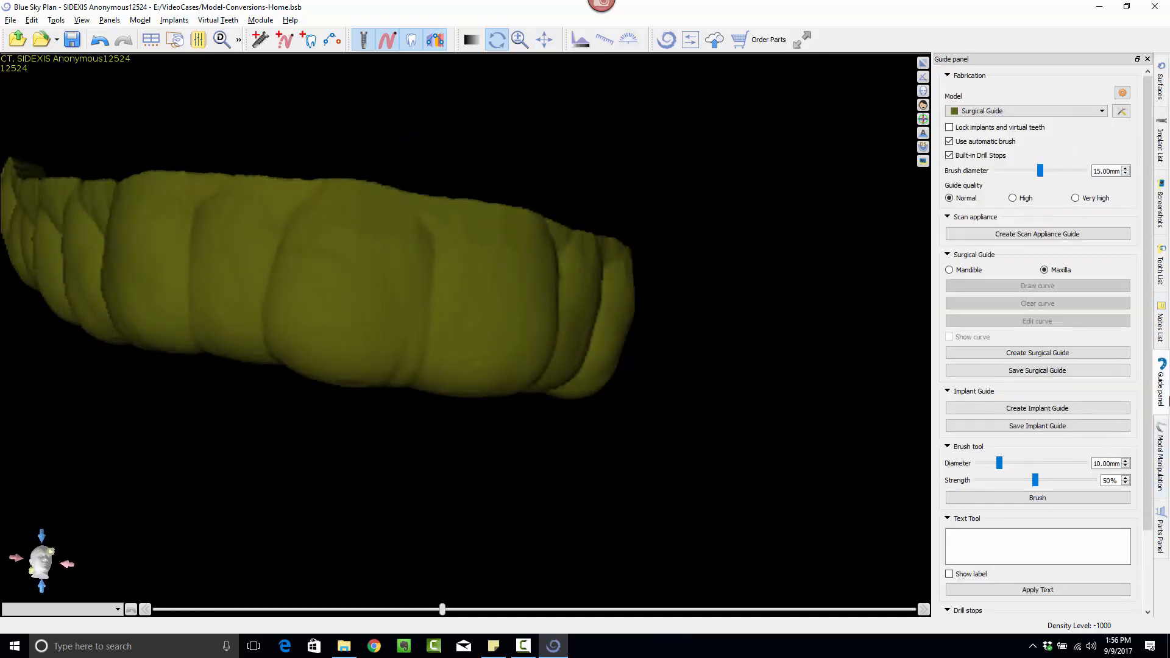
{"action": "left_click_drag", "start_coordinate": [439, 292], "coordinate": [830, 179]}
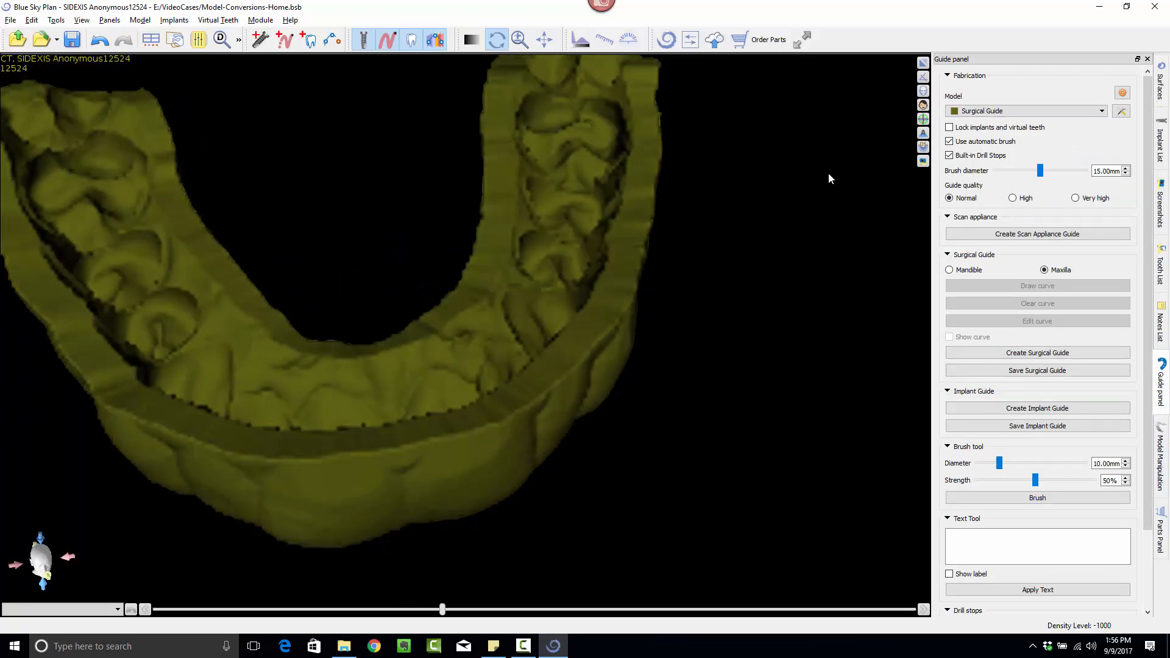
Step: Turn on Remove Undercuts in the guide settings and set the guide thickness to 1 mm
{"action": "left_click", "coordinate": [1126, 96]}
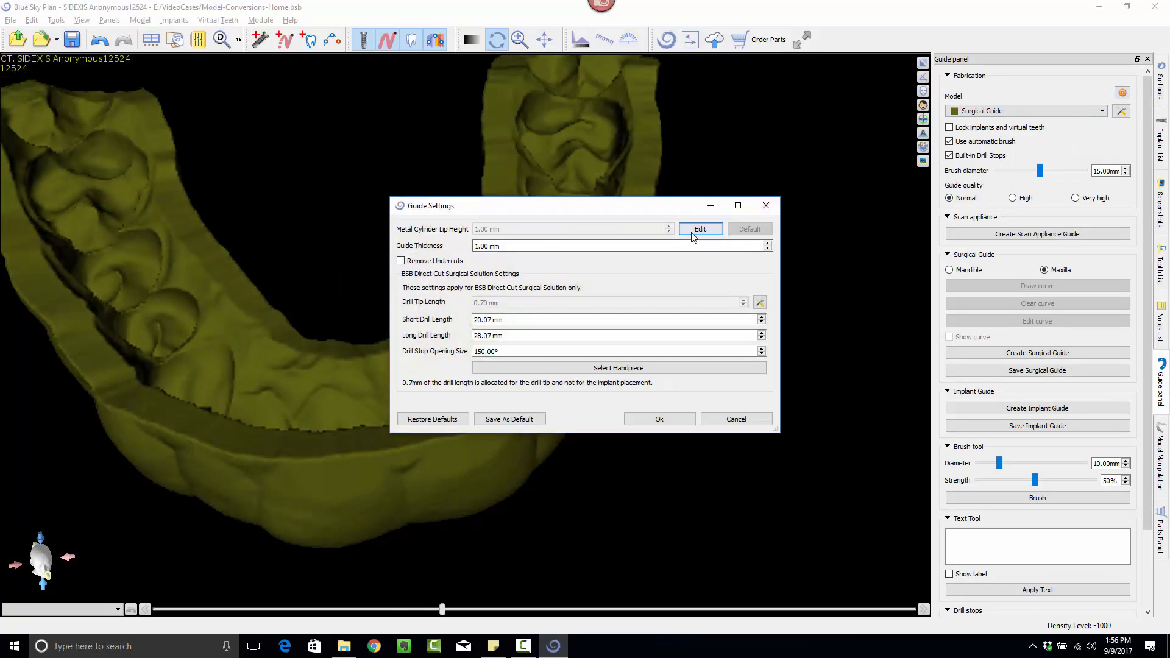
{"action": "left_click", "coordinate": [401, 261]}
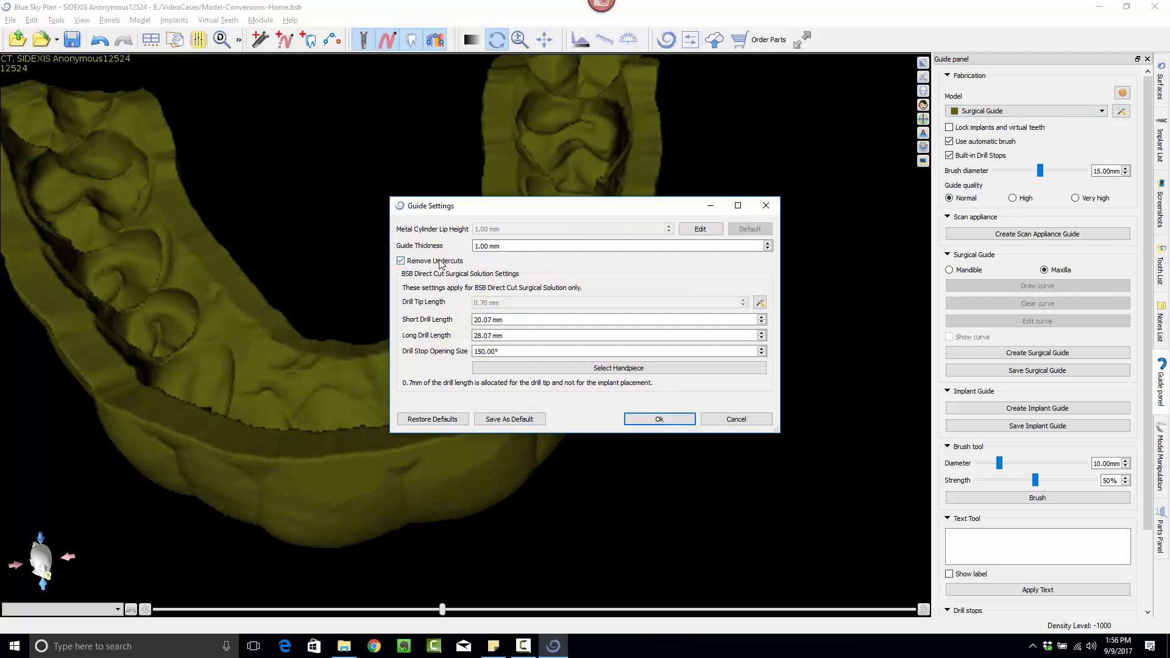
{"action": "triple_click", "coordinate": [500, 244]}
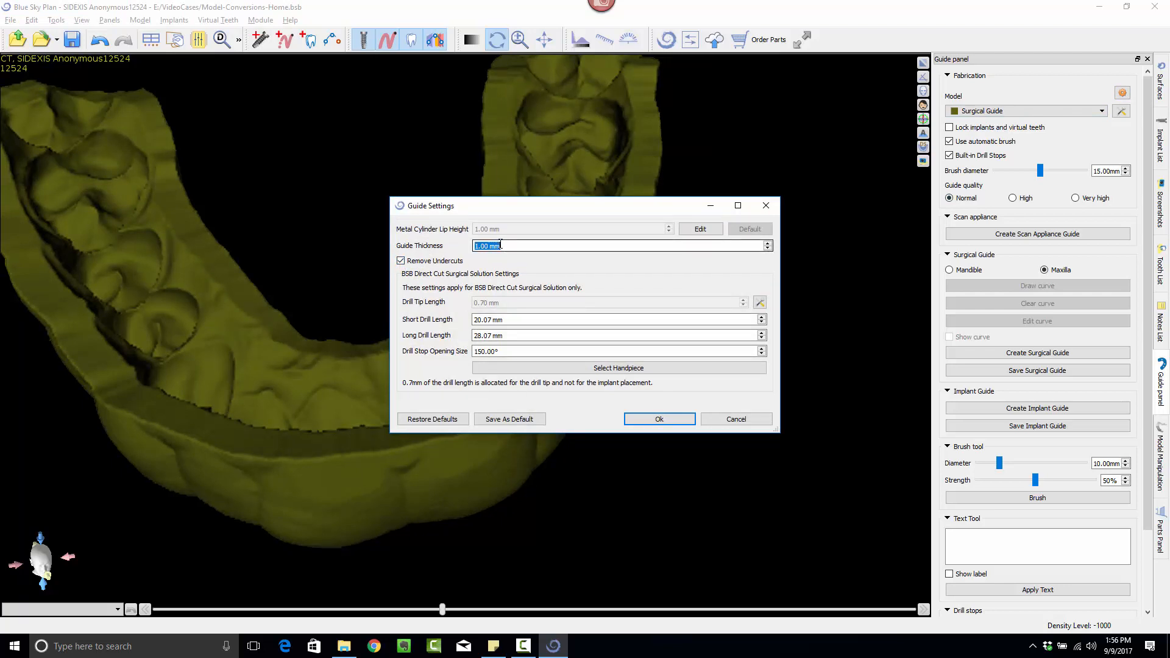
{"action": "type", "text": "1"}
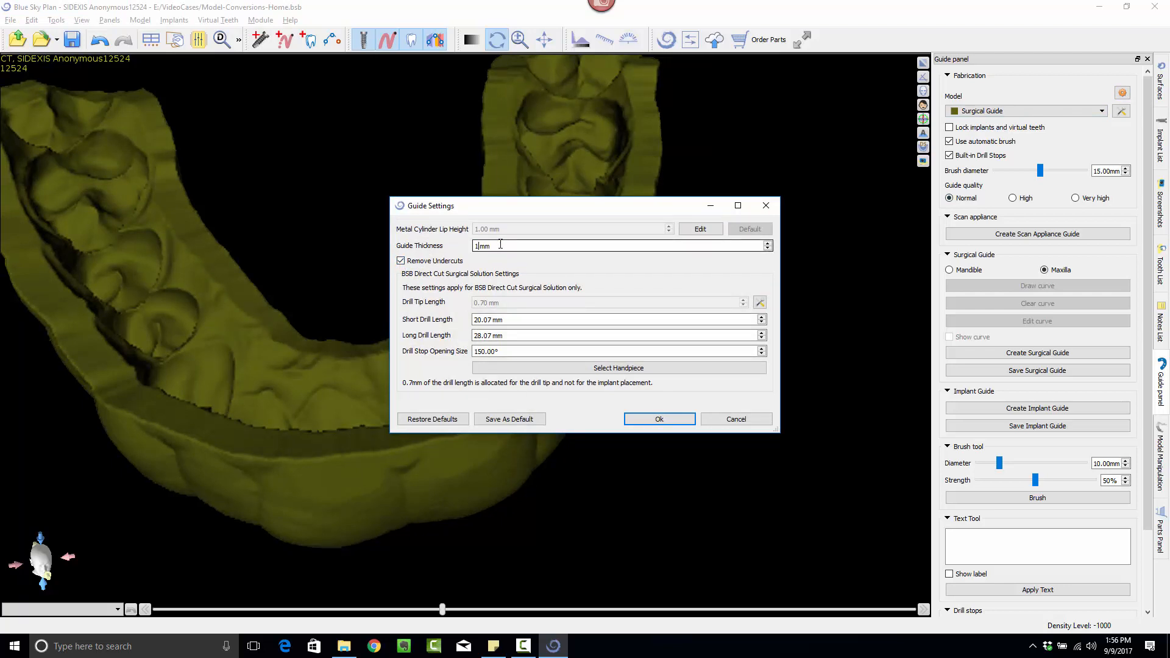
{"action": "left_click", "coordinate": [632, 421]}
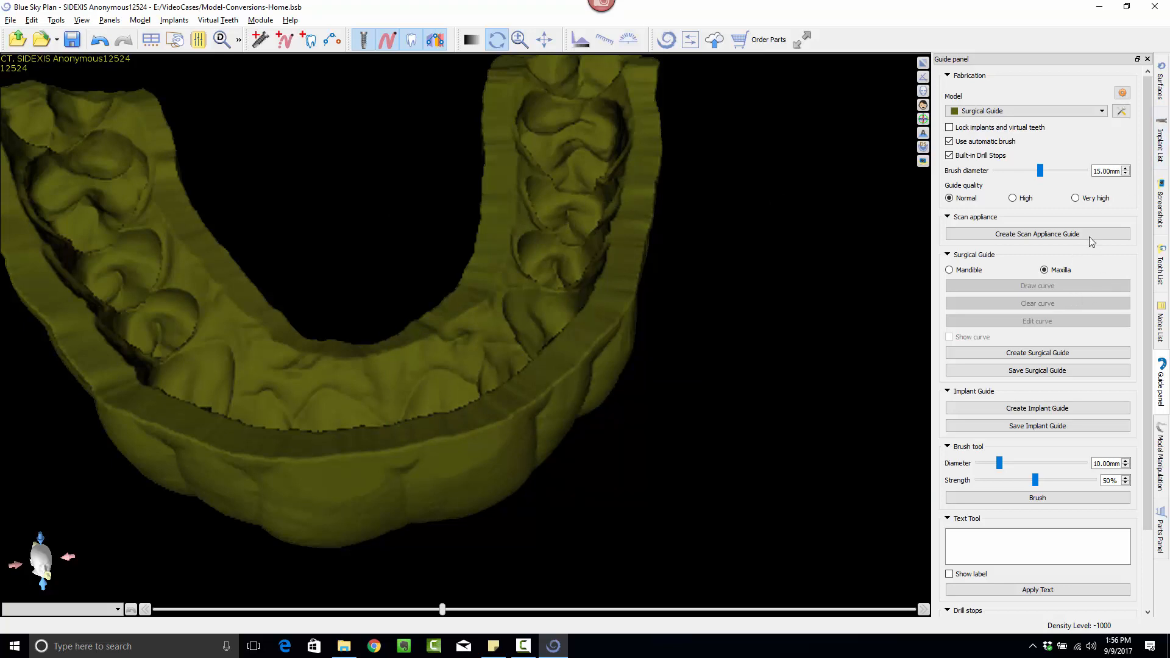
Step: Choose SampleUpperArch as the guide model and show its surface in place of the Surgical Guide
{"action": "left_click", "coordinate": [1020, 114]}
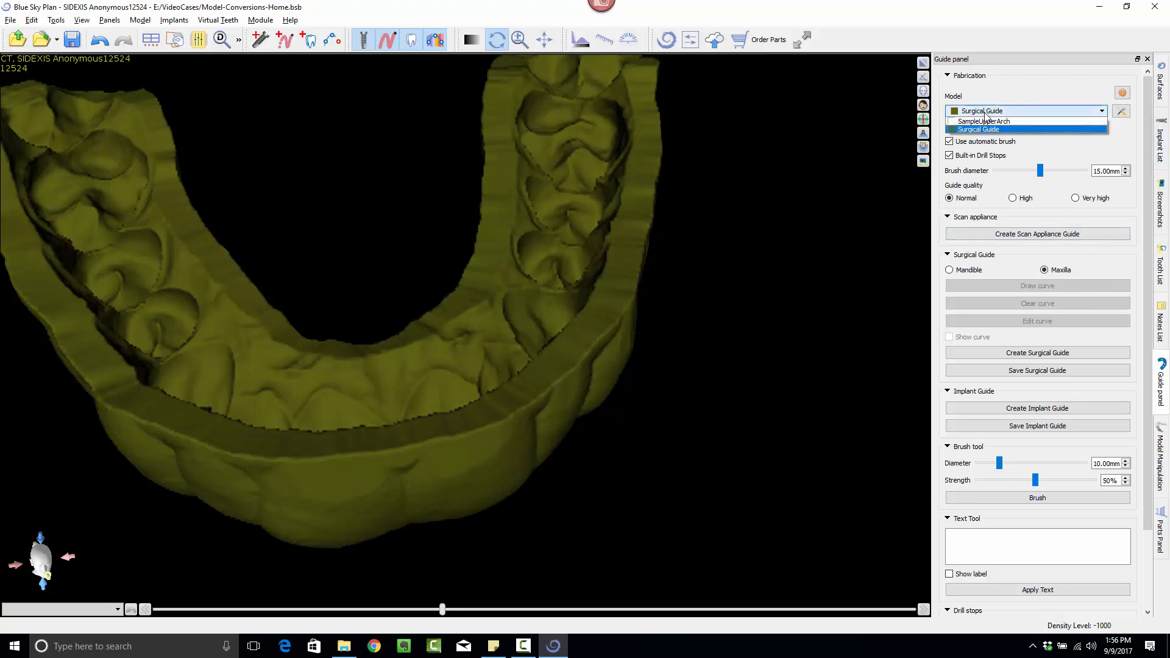
{"action": "left_click", "coordinate": [987, 127]}
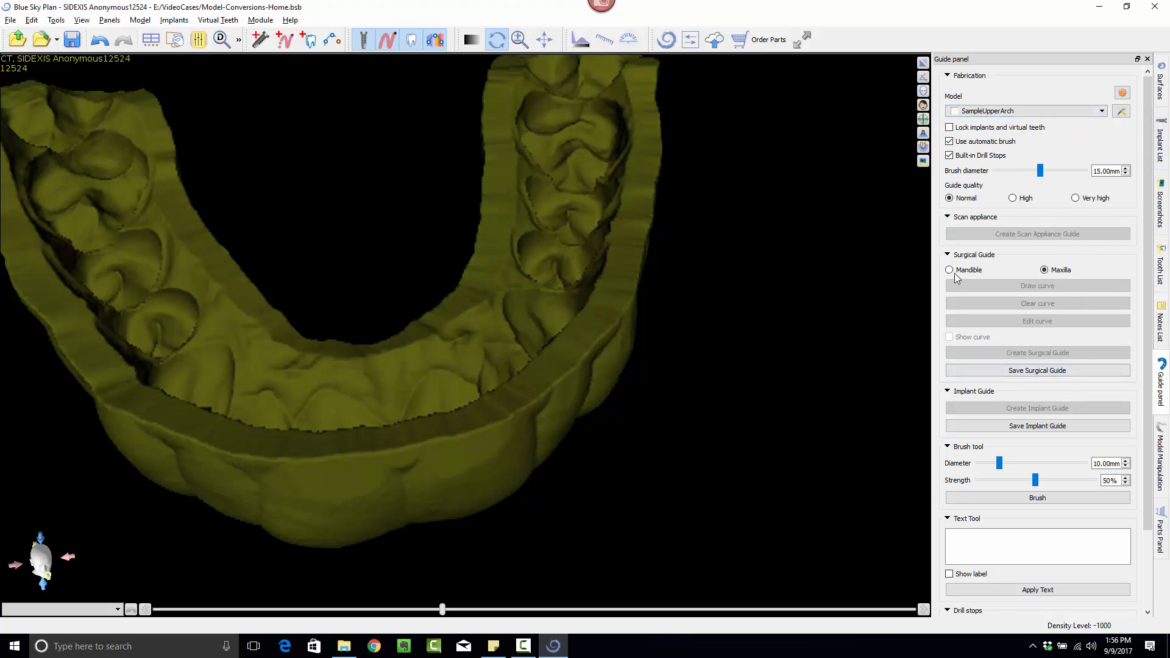
{"action": "left_click", "coordinate": [1161, 84]}
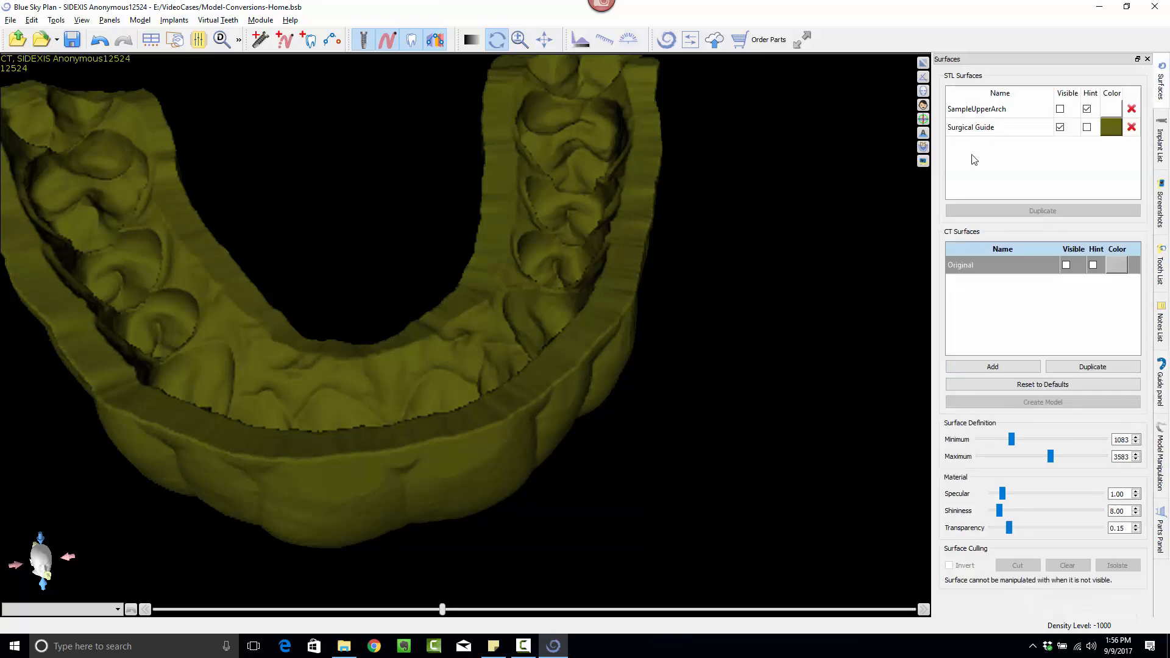
{"action": "left_click", "coordinate": [1060, 109]}
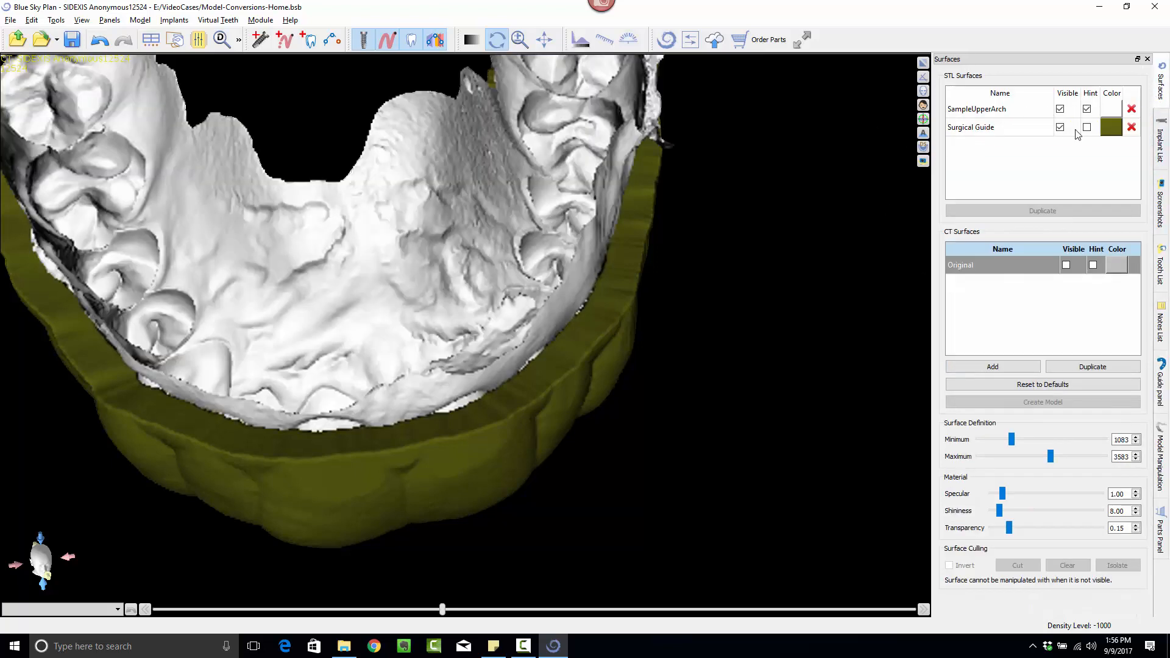
{"action": "left_click", "coordinate": [1060, 128]}
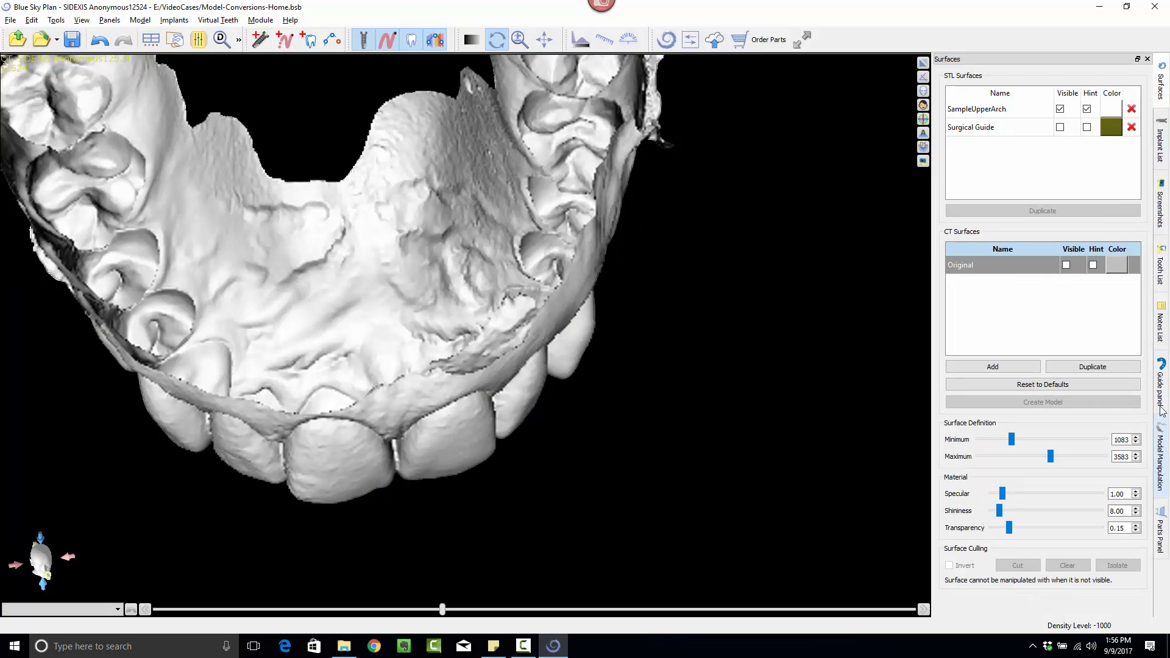
Step: Show the guide curve on SampleUpperArch for editing and create a second surgical guide from it, saving the Custom handpiece preferences
{"action": "left_click", "coordinate": [1161, 384]}
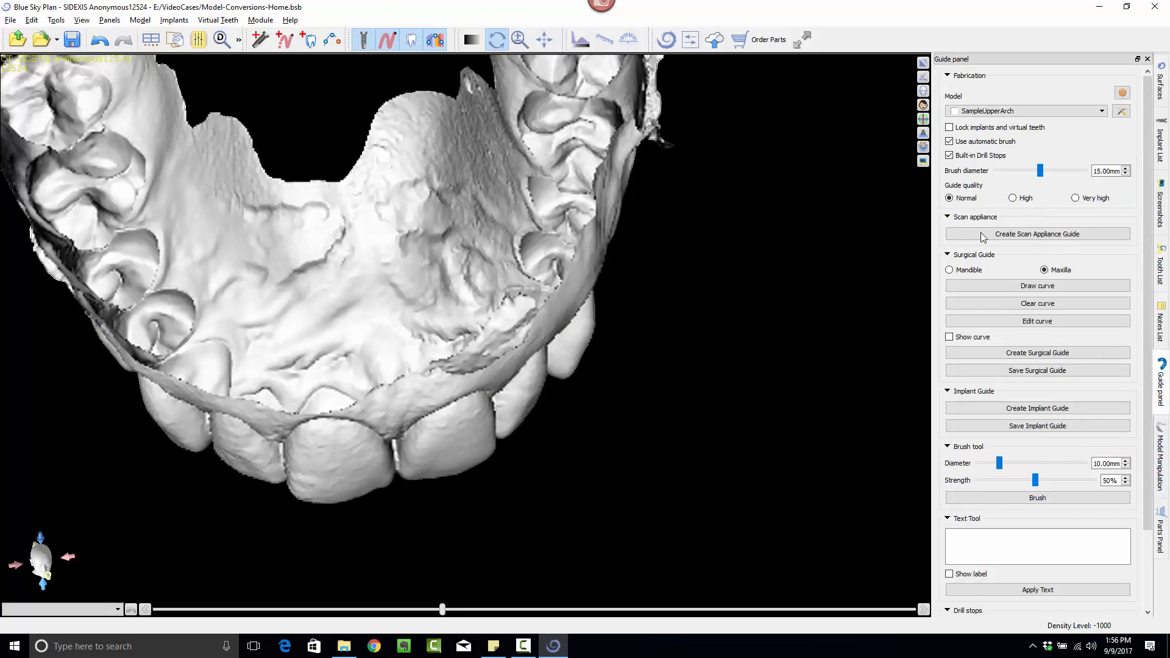
{"action": "left_click", "coordinate": [984, 321]}
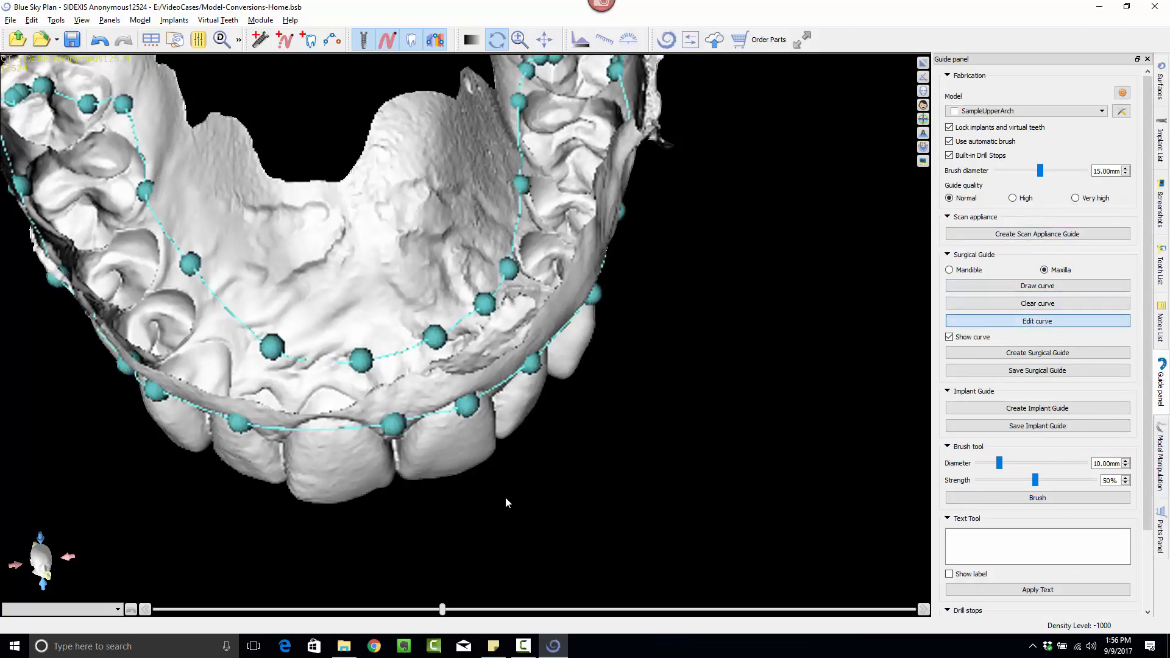
{"action": "left_click_drag", "start_coordinate": [506, 502], "coordinate": [469, 390]}
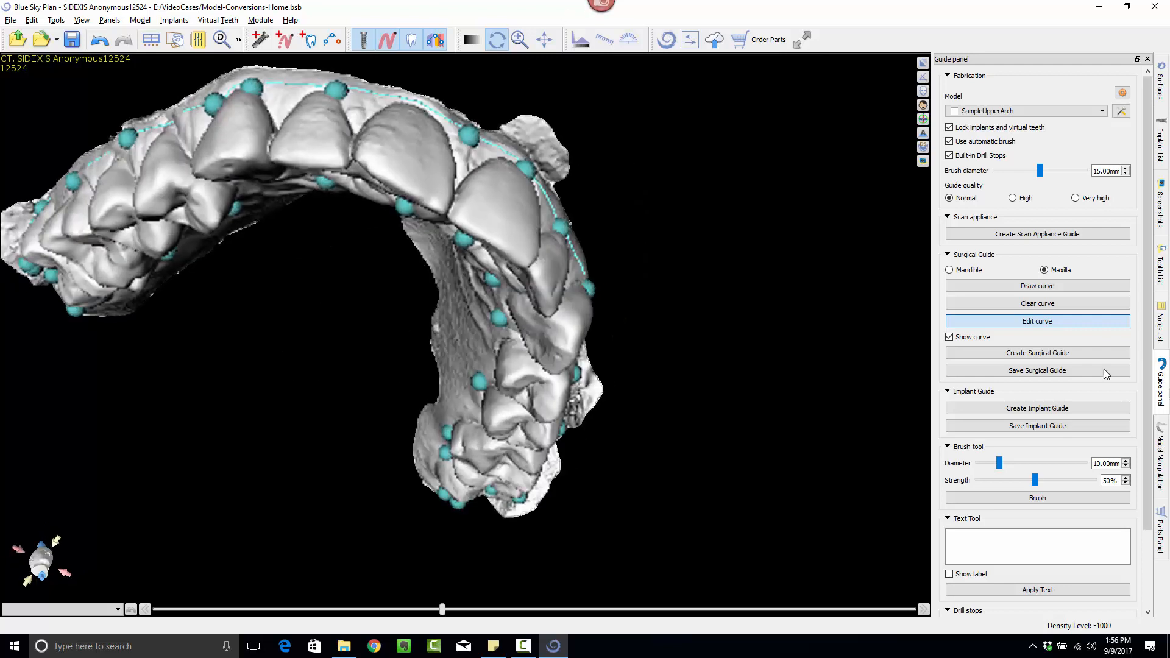
{"action": "left_click", "coordinate": [1020, 358]}
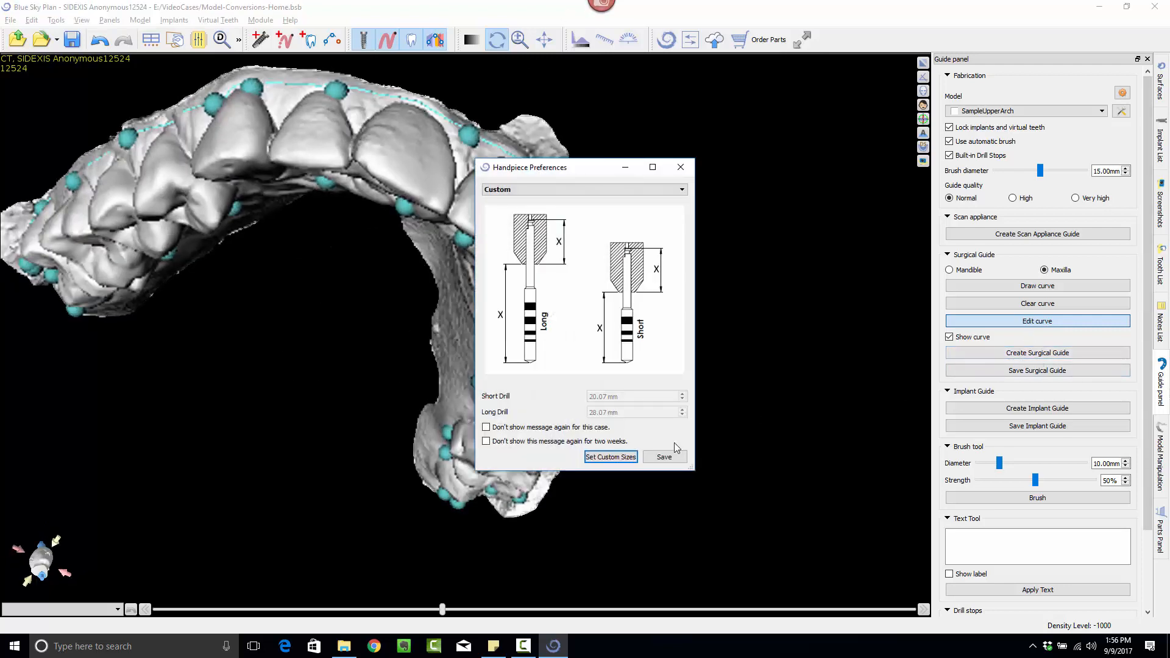
{"action": "left_click", "coordinate": [664, 457]}
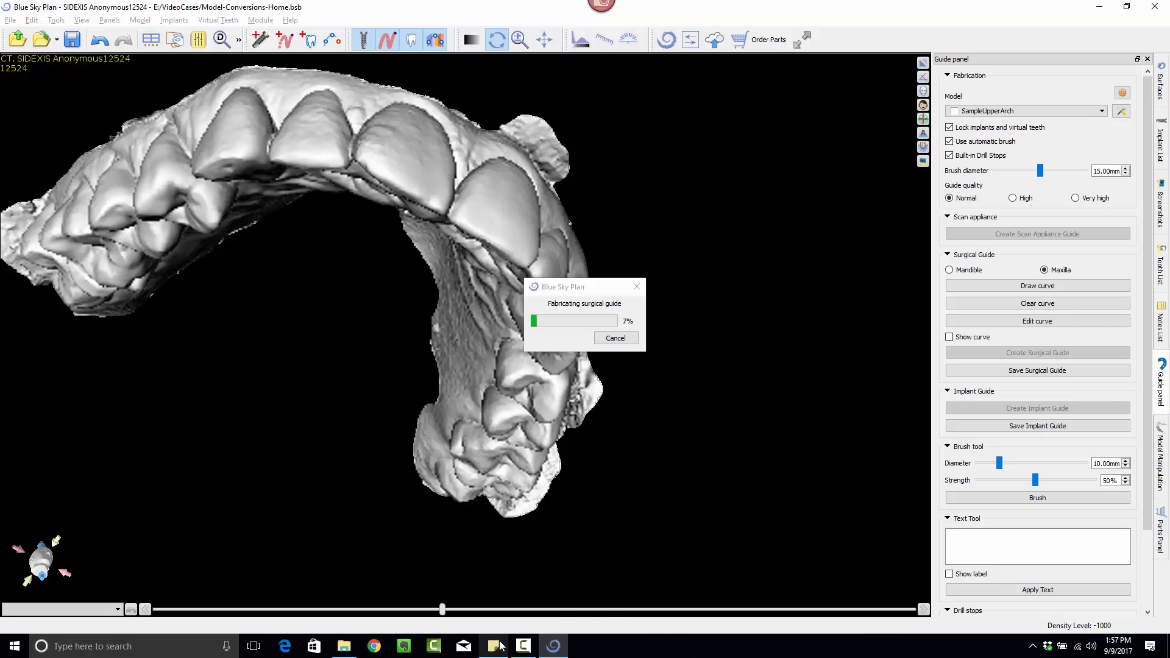
{"action": "left_click", "coordinate": [523, 645]}
{"action": "left_click", "coordinate": [1110, 594]}
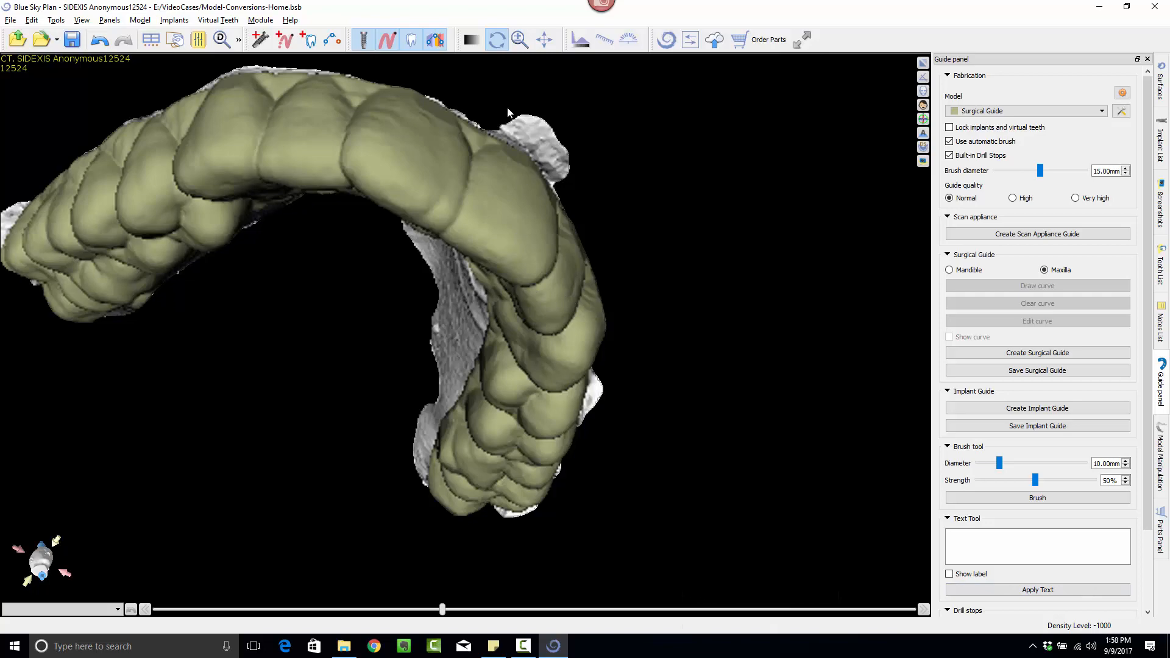
Step: Inspect the new surgical guide's edge on the arch up close, and restore the multi-view layout with the CT slices
{"action": "left_click_drag", "start_coordinate": [507, 111], "coordinate": [371, 420]}
{"action": "scroll", "coordinate": [371, 420], "scroll_direction": "up", "scroll_amount": 3}
{"action": "middle_click_drag", "start_coordinate": [371, 419], "coordinate": [447, 328]}
{"action": "left_click_drag", "start_coordinate": [447, 327], "coordinate": [388, 373]}
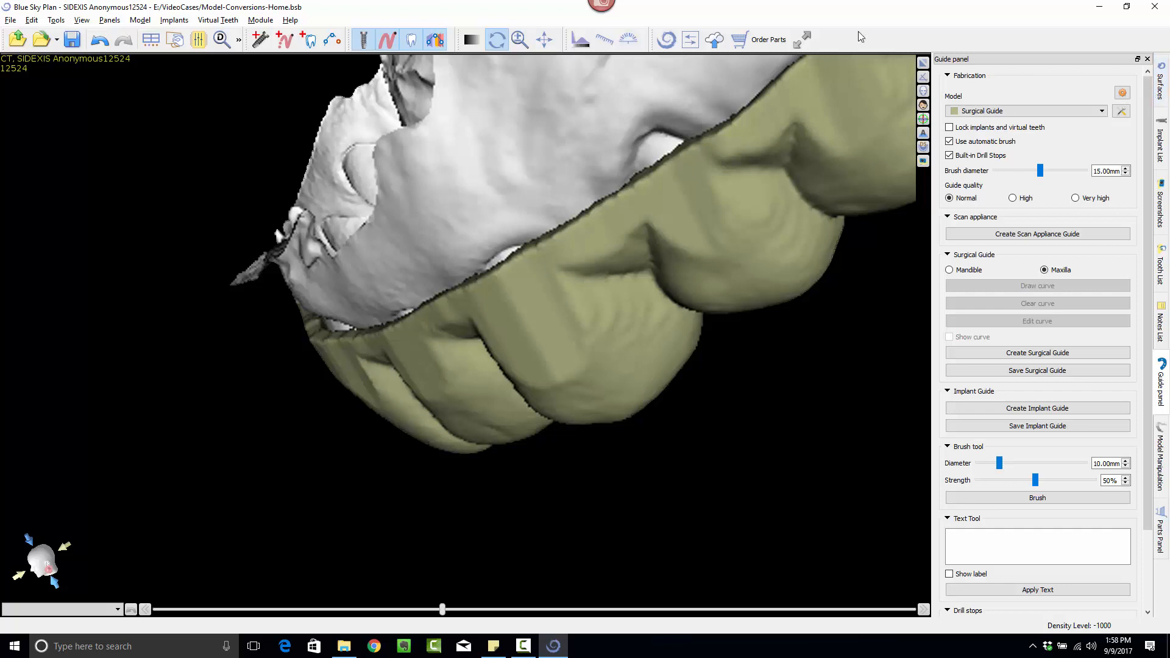
{"action": "left_click", "coordinate": [921, 62]}
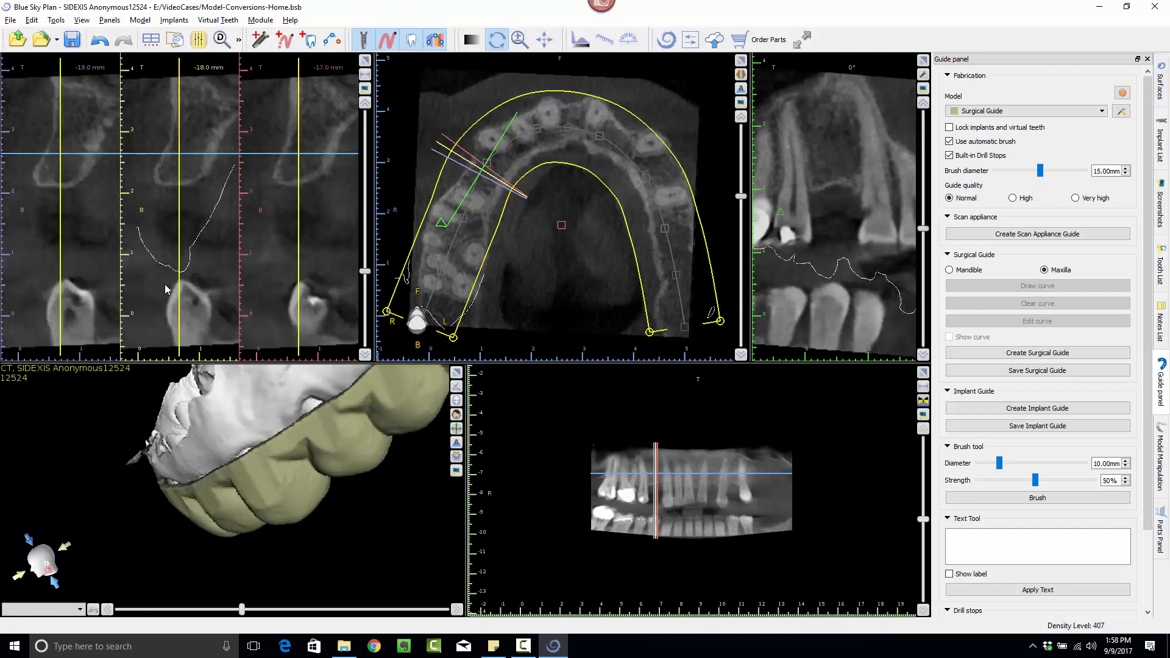
Step: Show both Surgical Guide surfaces with their hint outlines on the CT slices, and enlarge the cross-section views
{"action": "left_click", "coordinate": [1160, 96]}
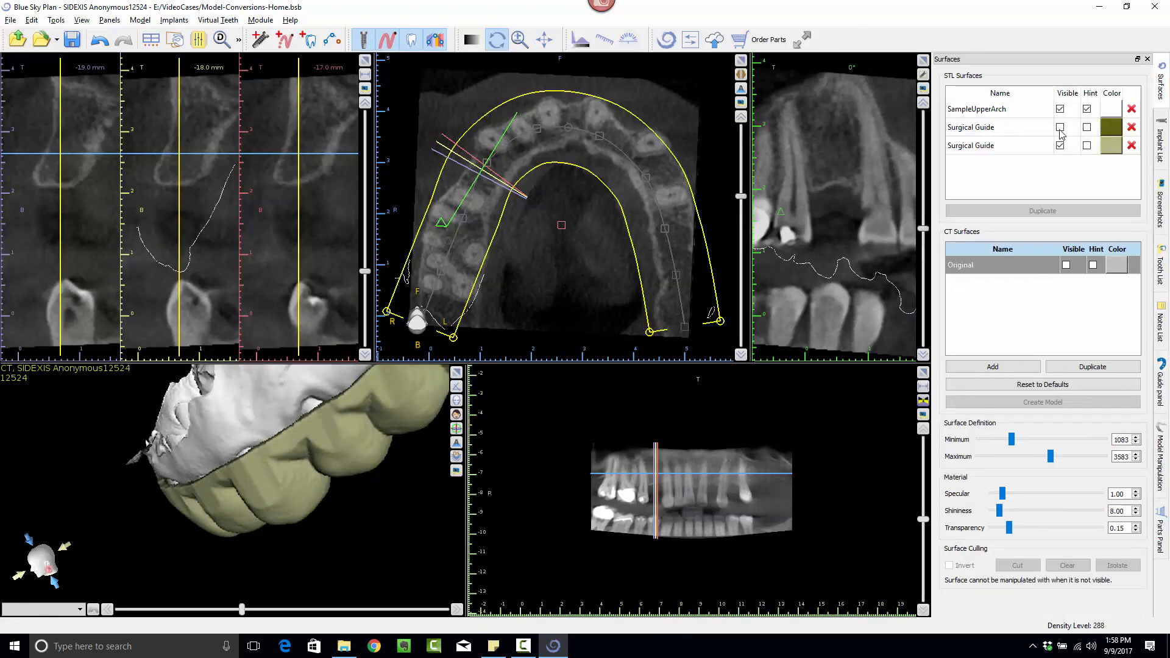
{"action": "left_click", "coordinate": [1060, 128]}
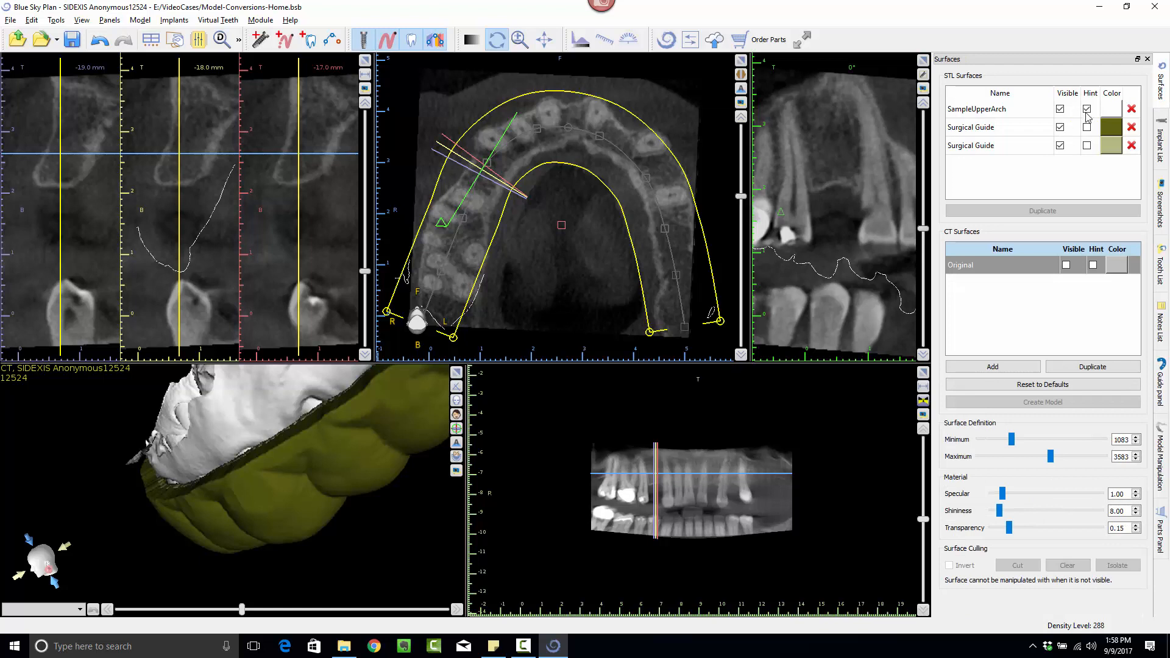
{"action": "left_click", "coordinate": [1087, 146]}
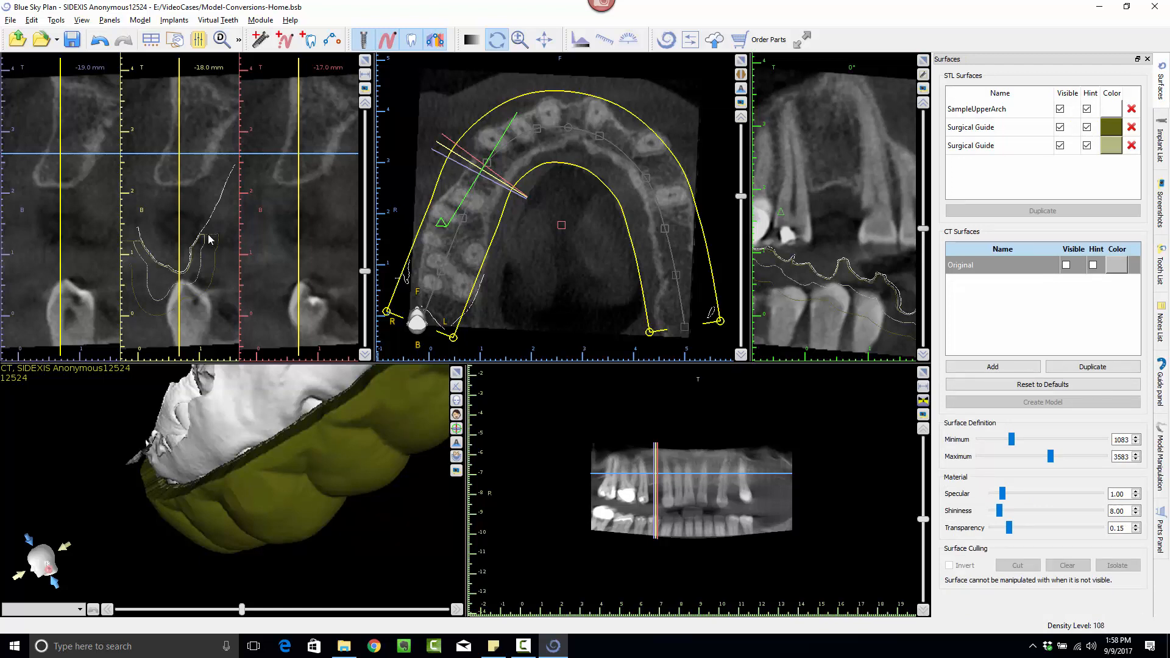
{"action": "scroll", "coordinate": [208, 239], "scroll_direction": "down", "scroll_amount": 5}
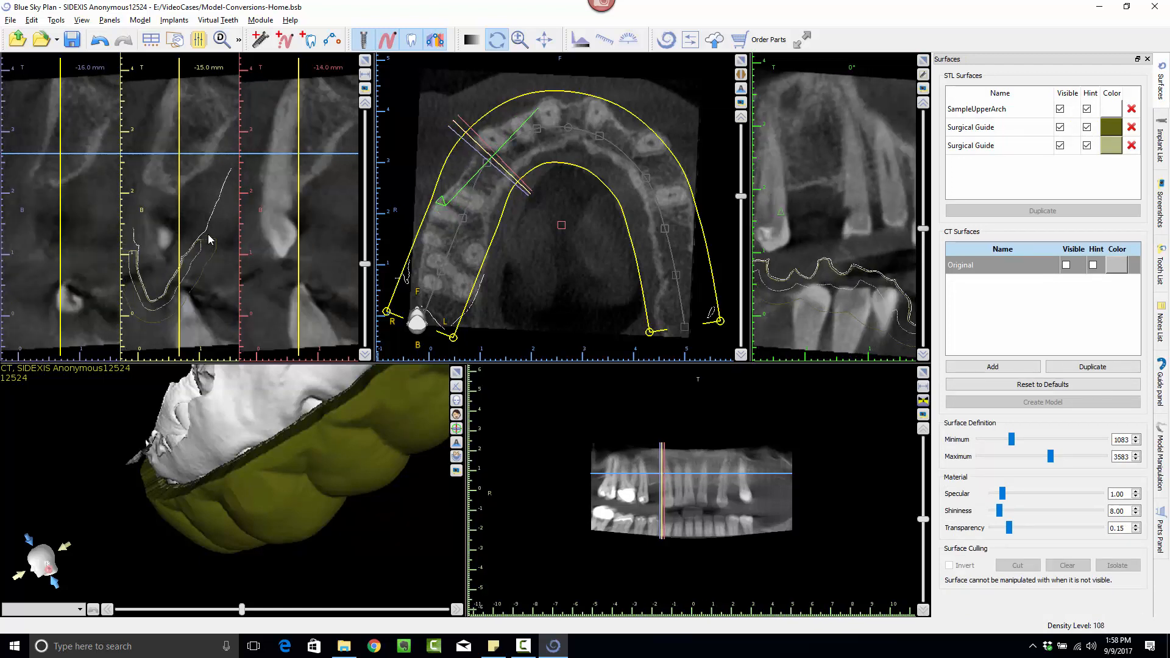
{"action": "left_click", "coordinate": [365, 61]}
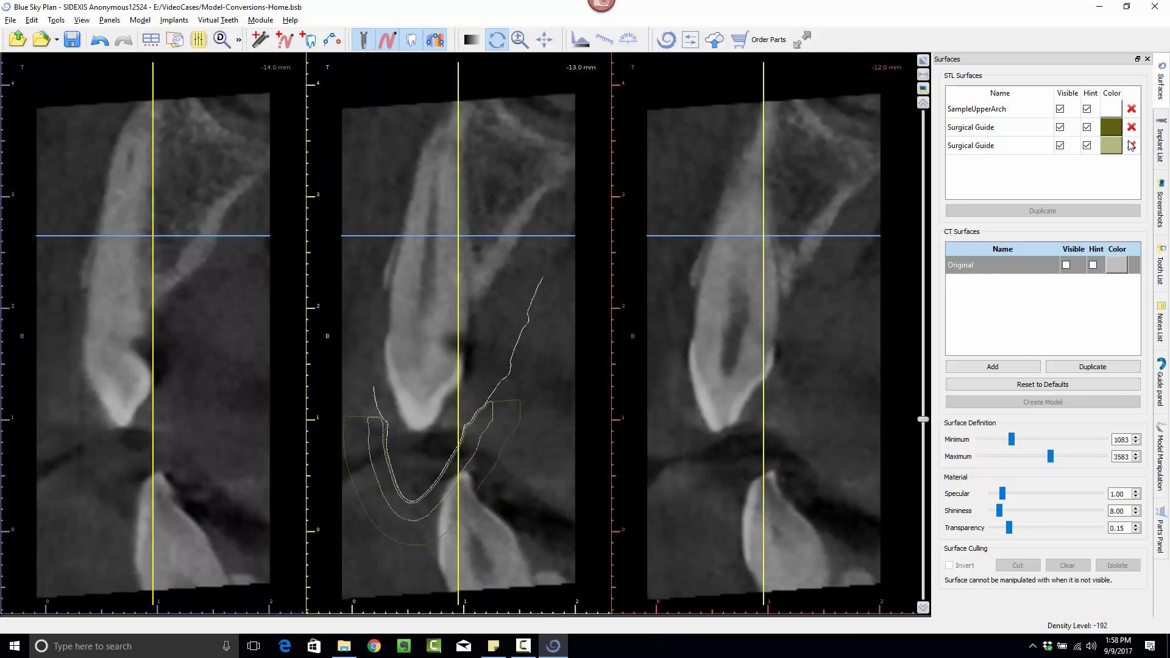
Step: Change the color of the first, thicker Surgical Guide surface to blue
{"action": "left_click", "coordinate": [1114, 128]}
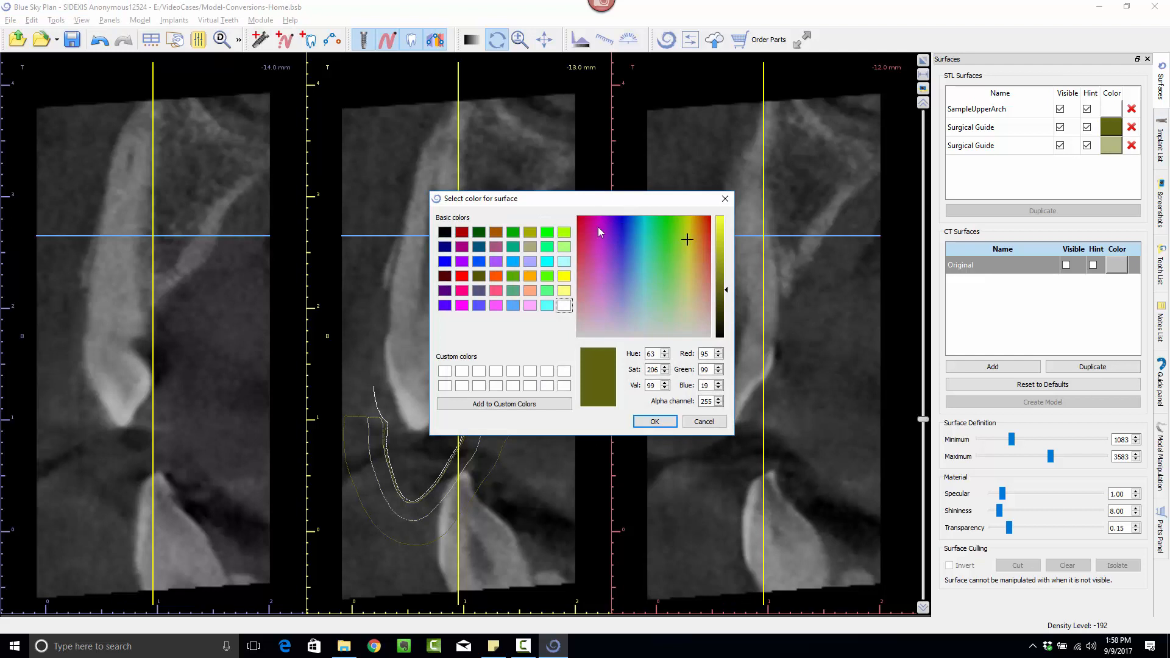
{"action": "left_click", "coordinate": [445, 261]}
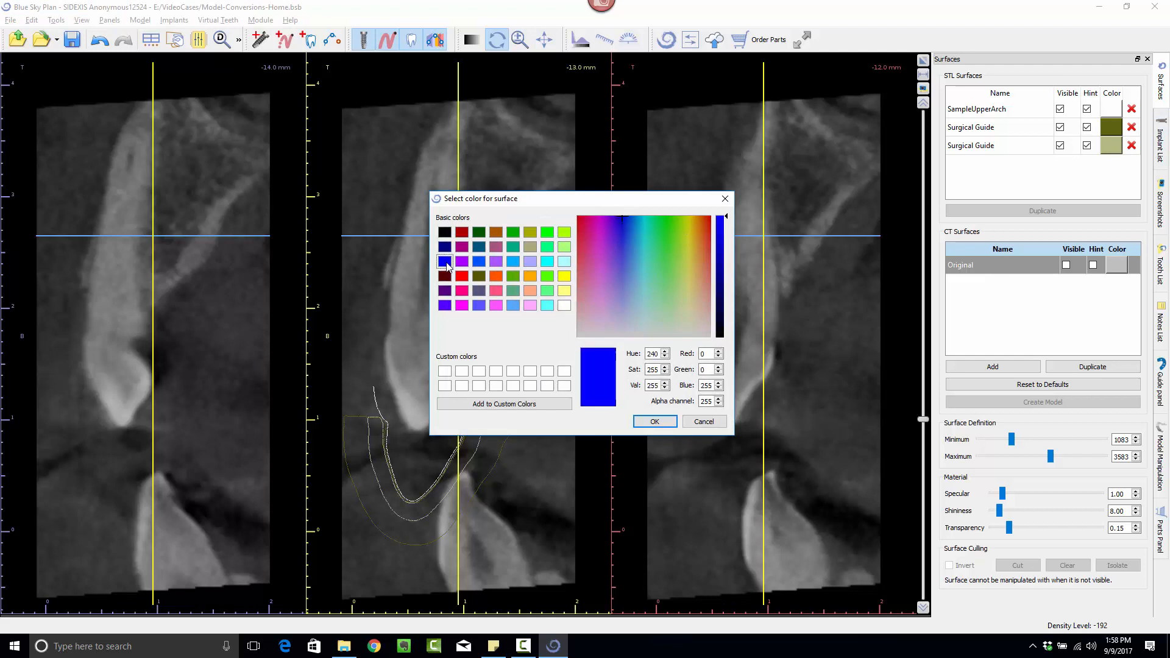
{"action": "left_click", "coordinate": [654, 422]}
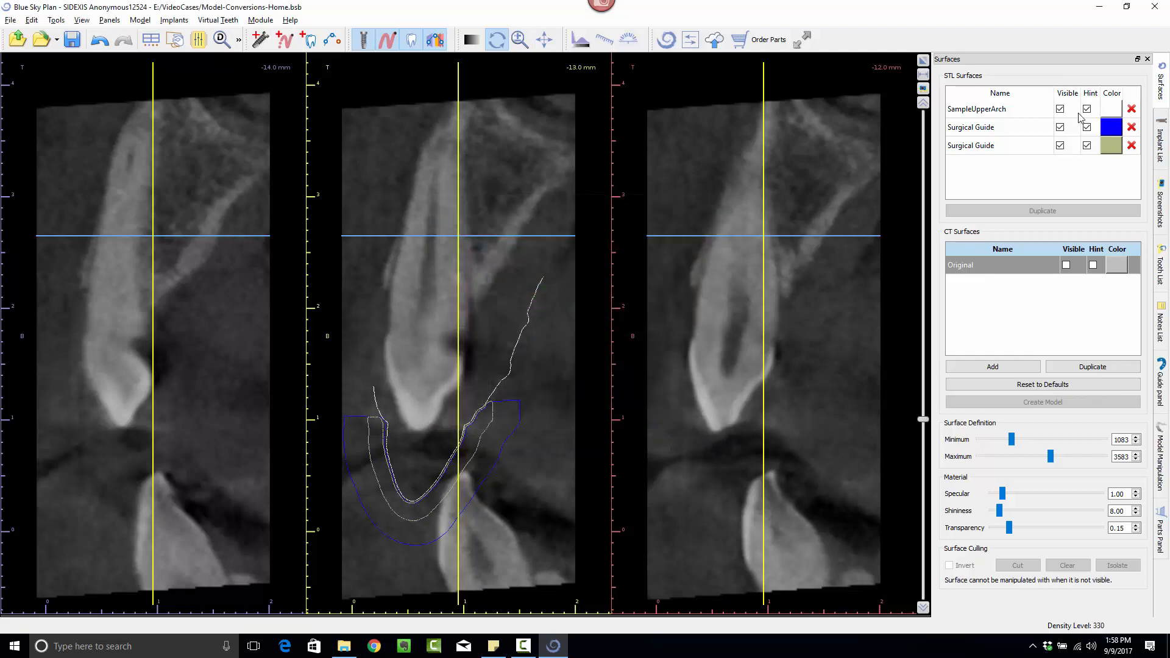
Step: Set the color of the first, thicker Surgical Guide surface to bright yellow
{"action": "left_click", "coordinate": [1111, 127]}
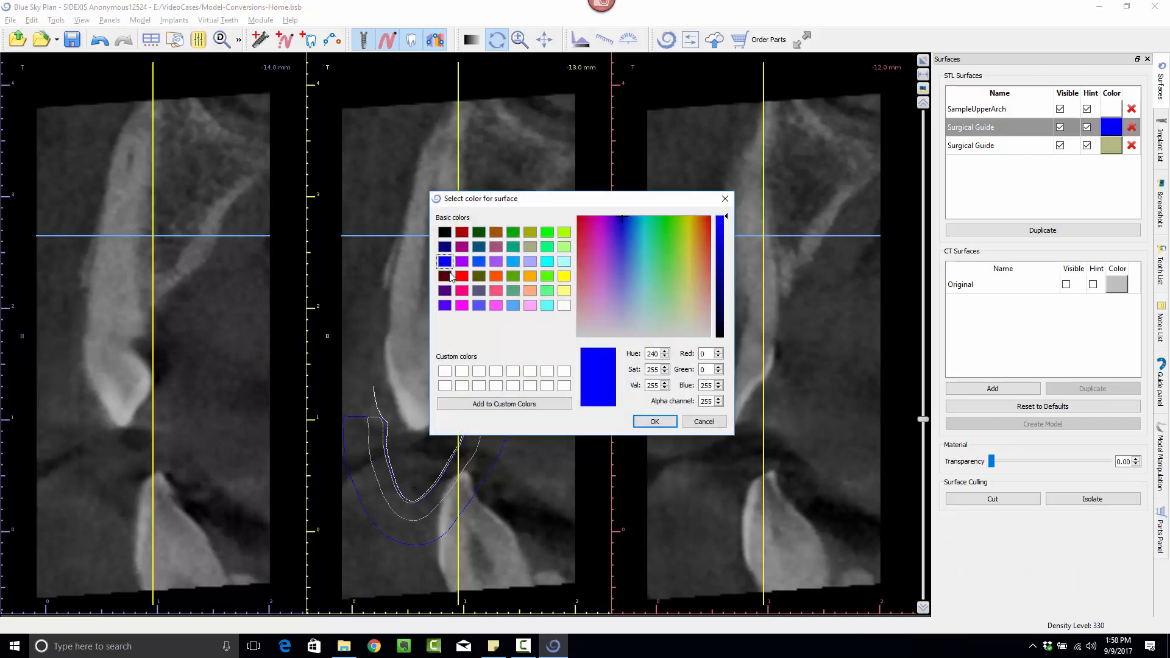
{"action": "left_click", "coordinate": [563, 277]}
{"action": "left_click", "coordinate": [655, 422]}
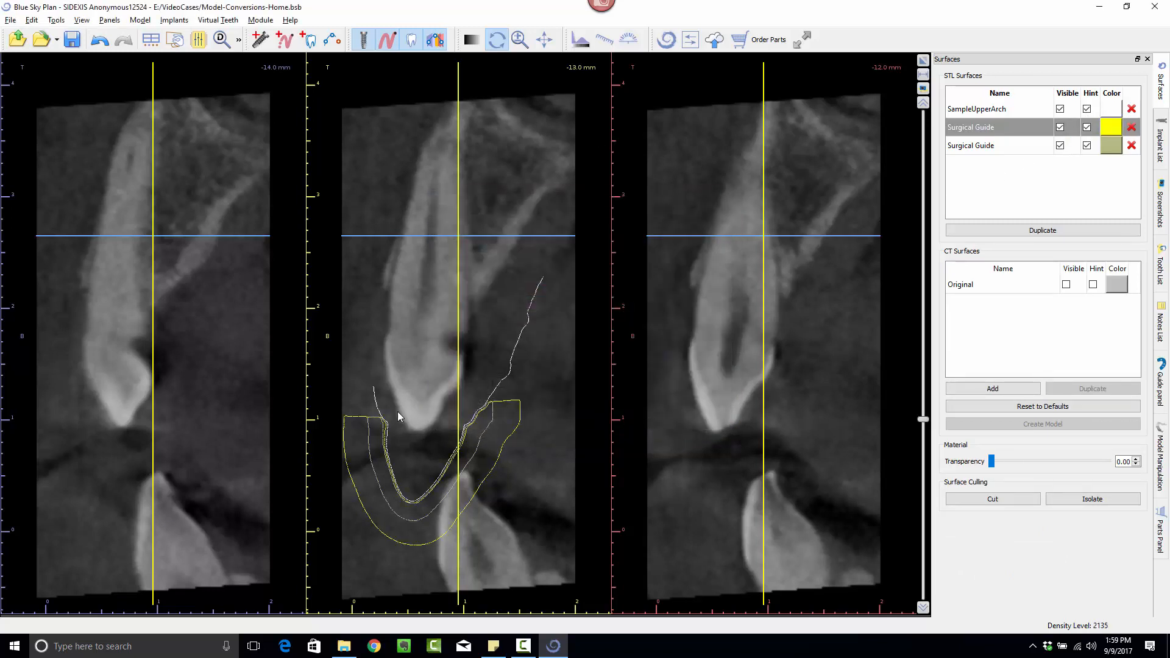
Step: Examine the arch and guide outlines up close in the middle cross-section across several anterior slices
{"action": "right_click_drag", "start_coordinate": [397, 412], "coordinate": [398, 308]}
{"action": "scroll", "coordinate": [399, 308], "scroll_direction": "up", "scroll_amount": 1}
{"action": "middle_click_drag", "start_coordinate": [399, 308], "coordinate": [451, 152]}
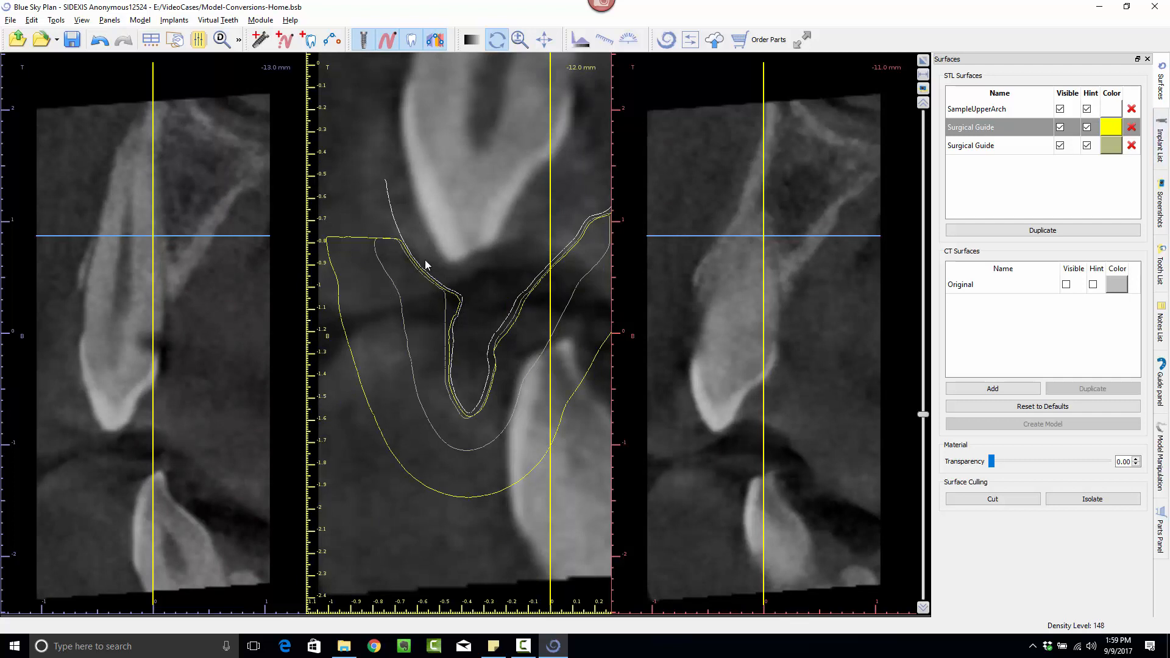
{"action": "scroll", "coordinate": [457, 357], "scroll_direction": "up", "scroll_amount": 6}
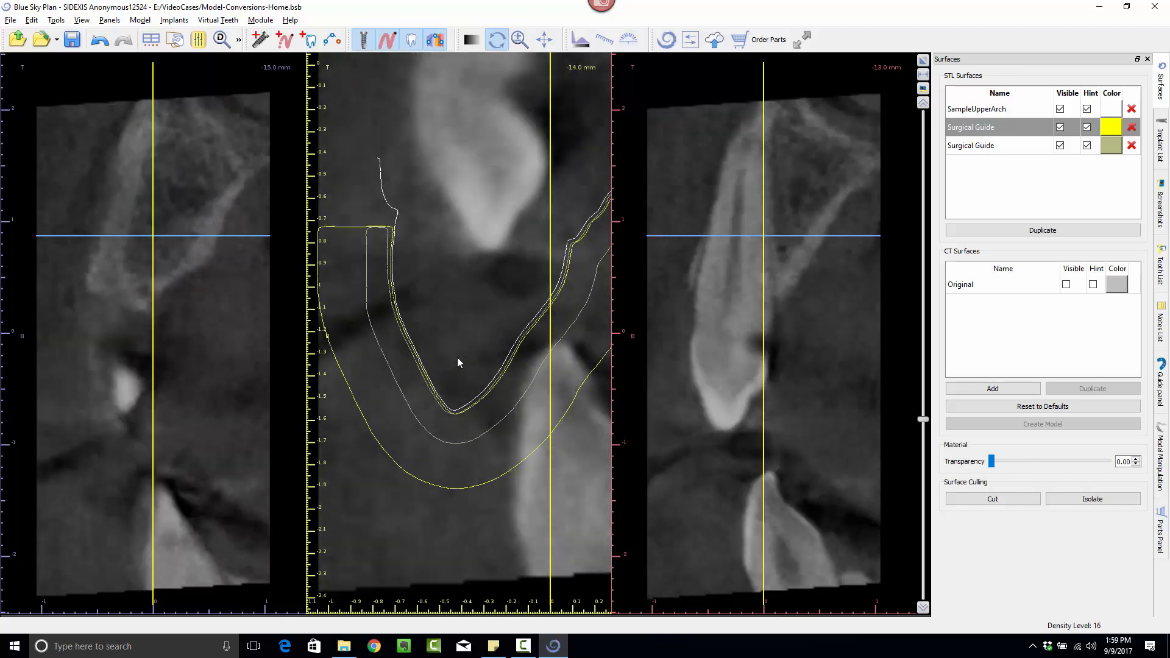
{"action": "scroll", "coordinate": [457, 357], "scroll_direction": "up", "scroll_amount": 7}
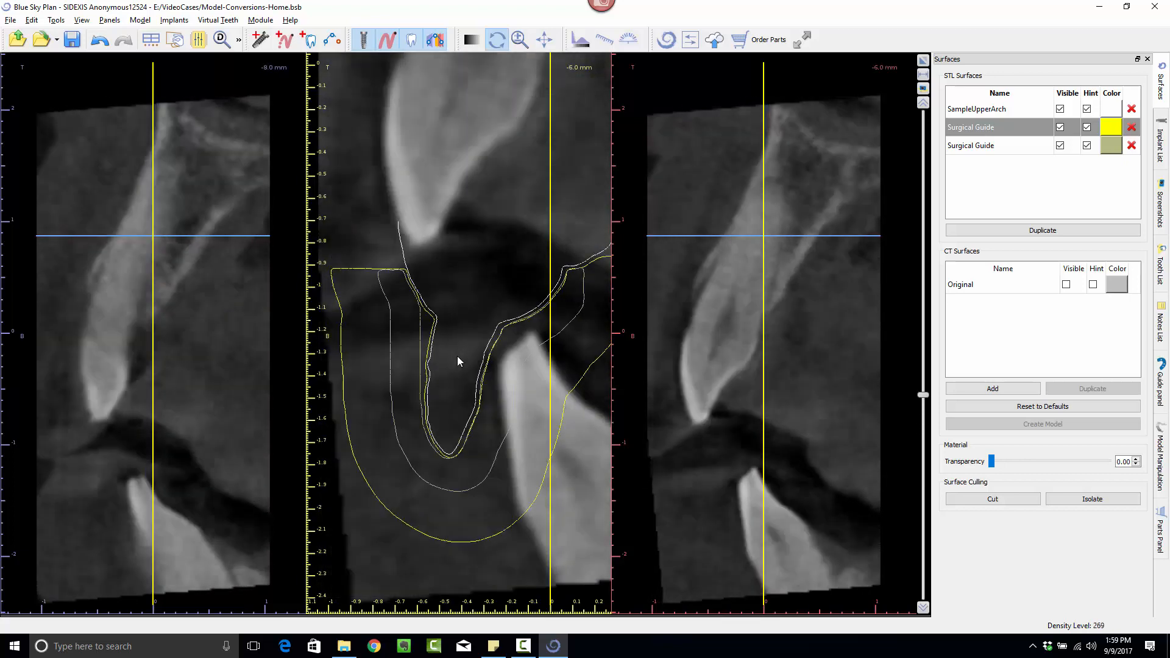
{"action": "scroll", "coordinate": [458, 359], "scroll_direction": "down", "scroll_amount": 5}
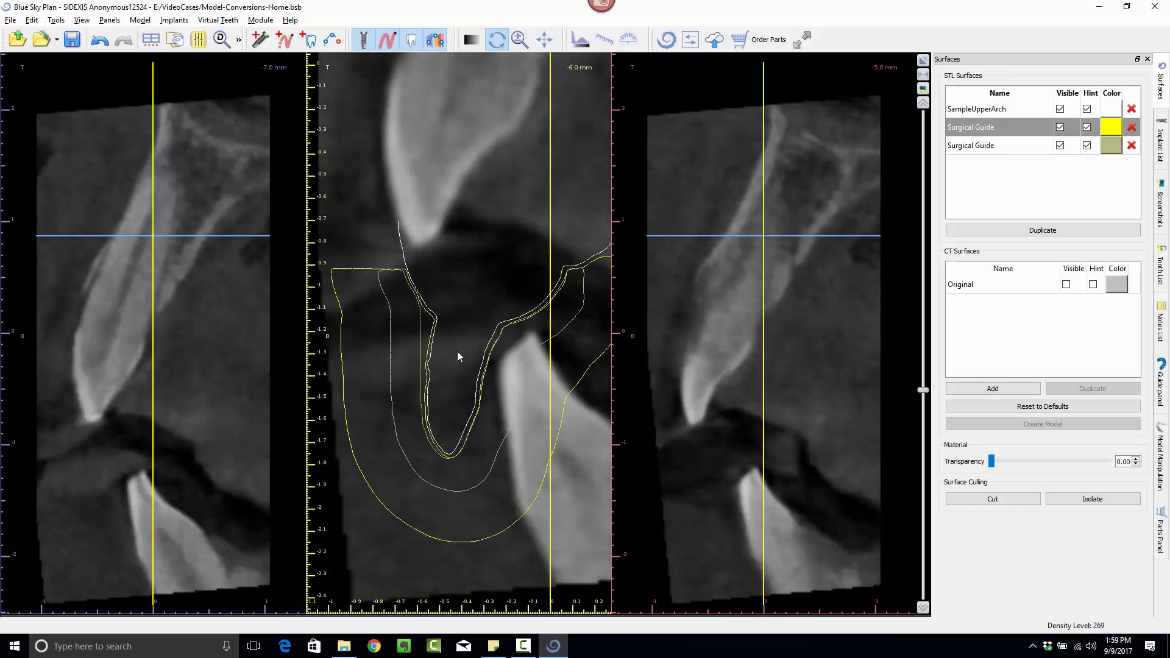
Step: Set the color of the second, thinner Surgical Guide surface to bright green
{"action": "left_click", "coordinate": [1106, 147]}
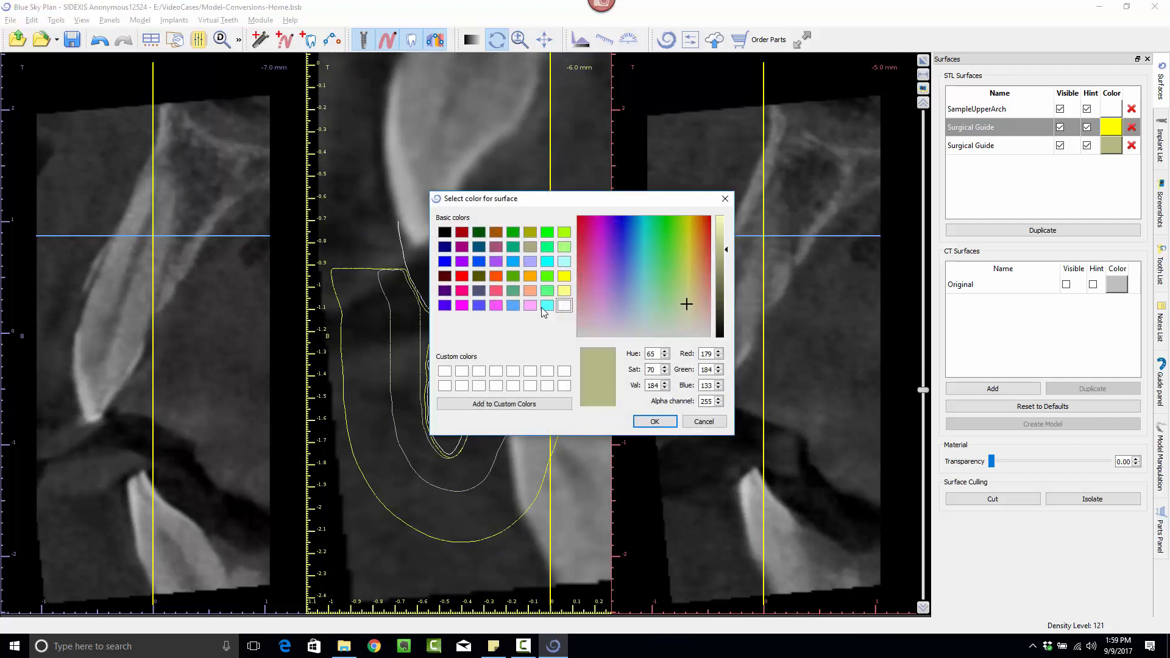
{"action": "left_click", "coordinate": [548, 234]}
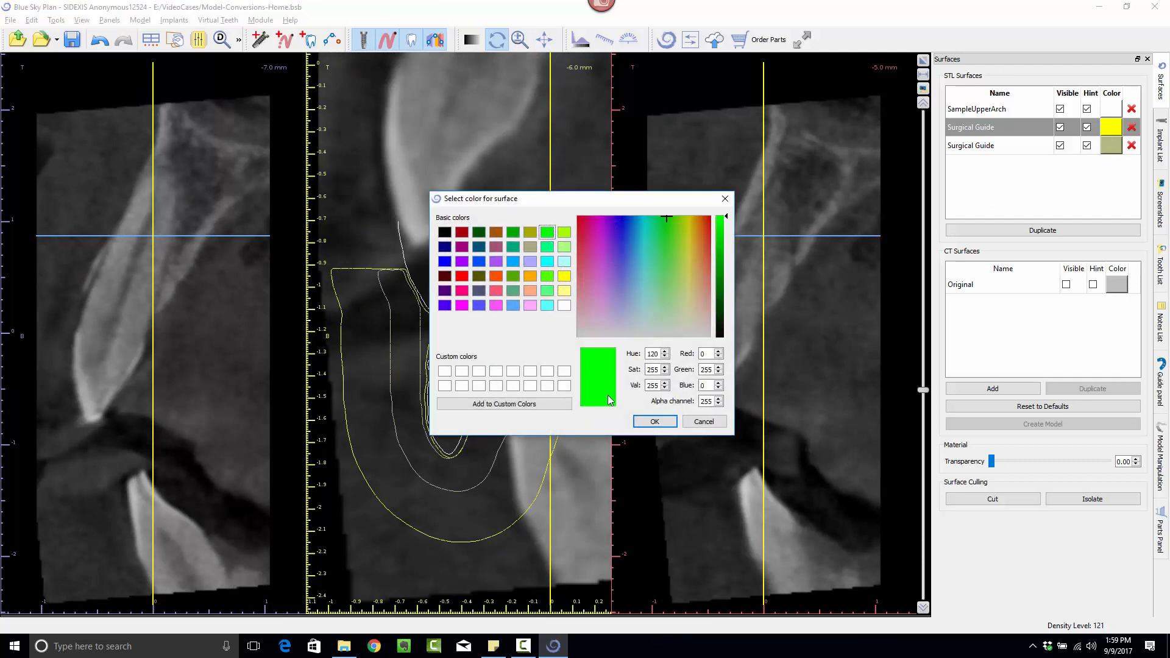
{"action": "left_click", "coordinate": [654, 421]}
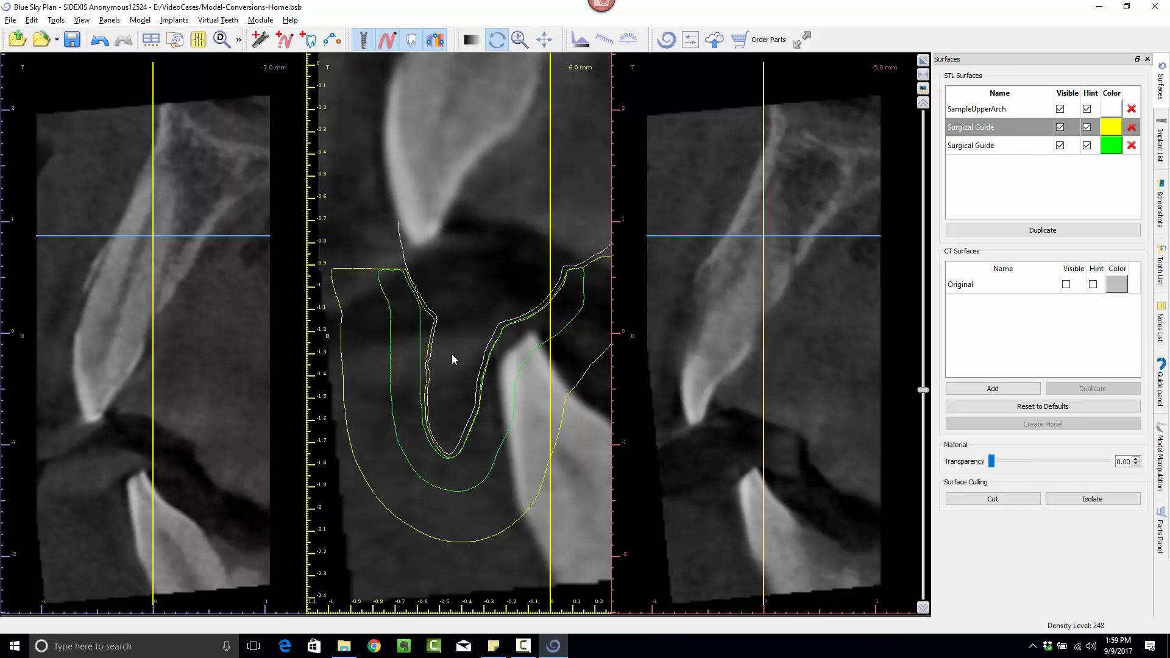
Step: Compare the yellow and green guide outlines with the arch outline across cross-sections from the front teeth to the molars
{"action": "scroll", "coordinate": [437, 331], "scroll_direction": "down", "scroll_amount": 9}
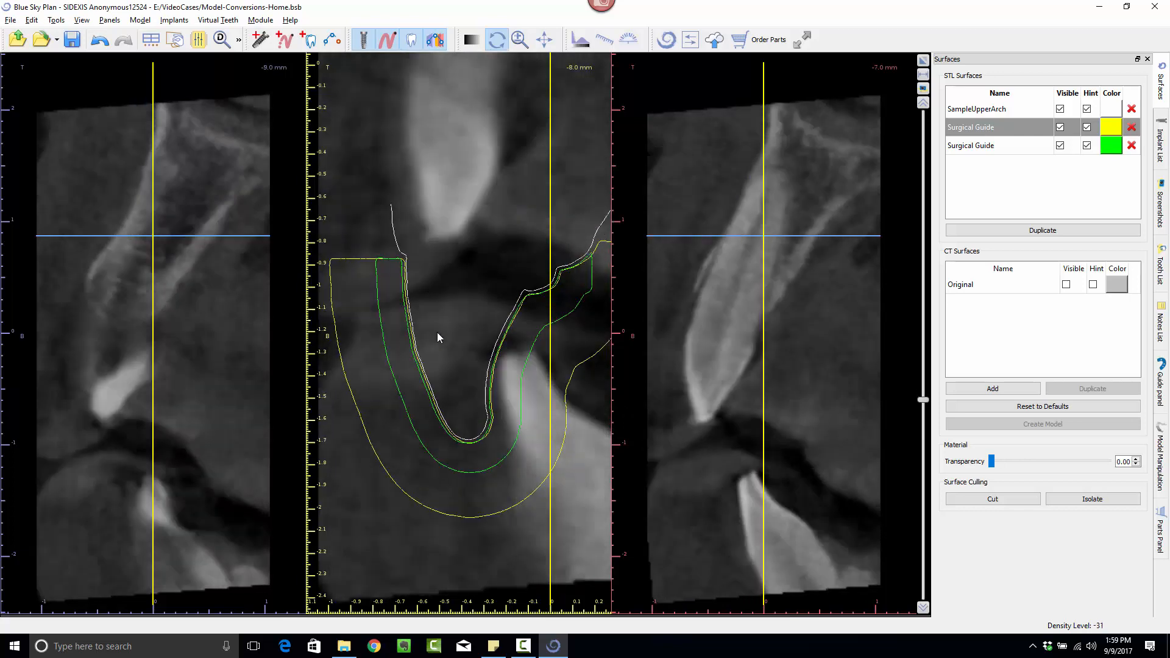
{"action": "scroll", "coordinate": [437, 333], "scroll_direction": "up", "scroll_amount": 11}
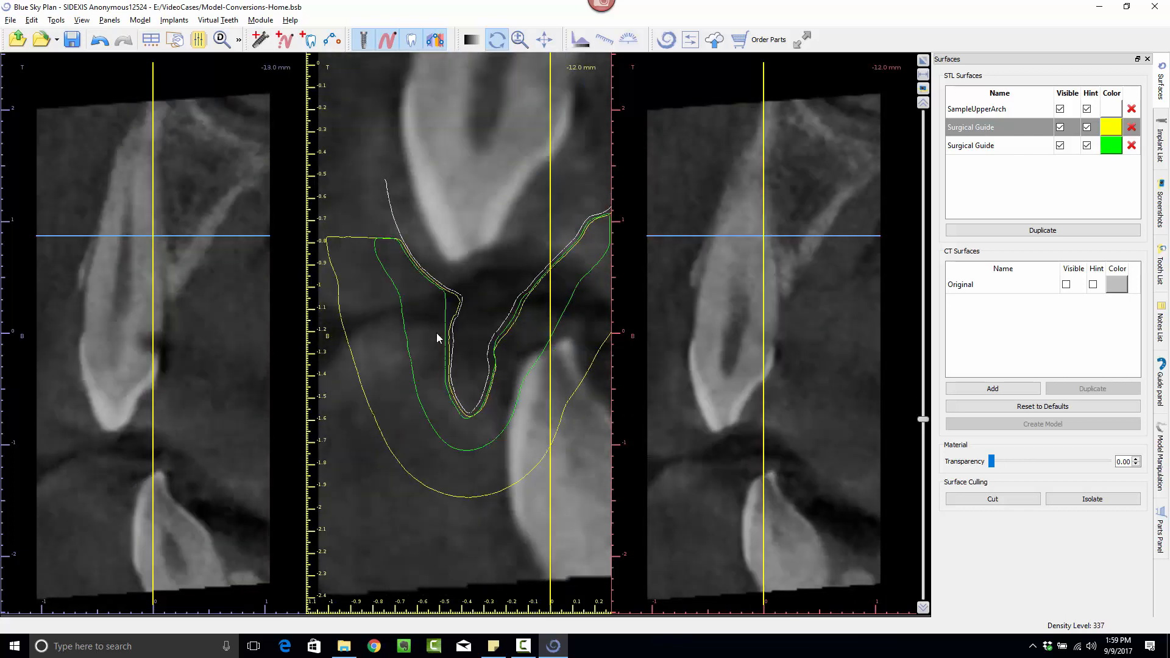
{"action": "scroll", "coordinate": [436, 333], "scroll_direction": "up", "scroll_amount": 17}
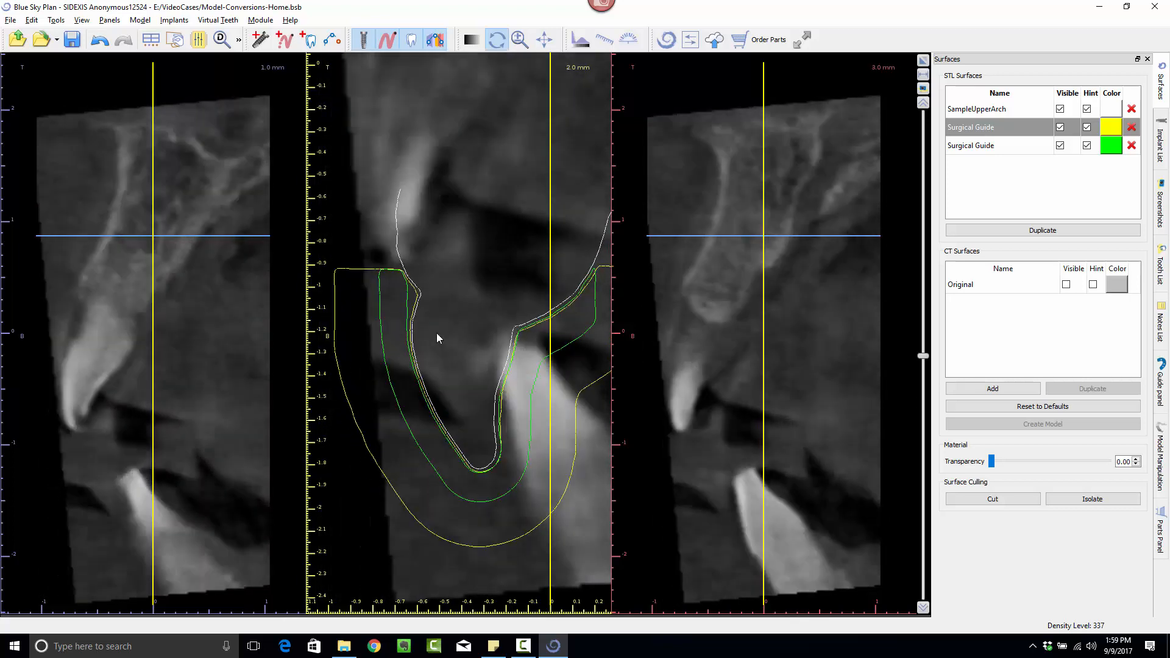
{"action": "scroll", "coordinate": [436, 332], "scroll_direction": "up", "scroll_amount": 10}
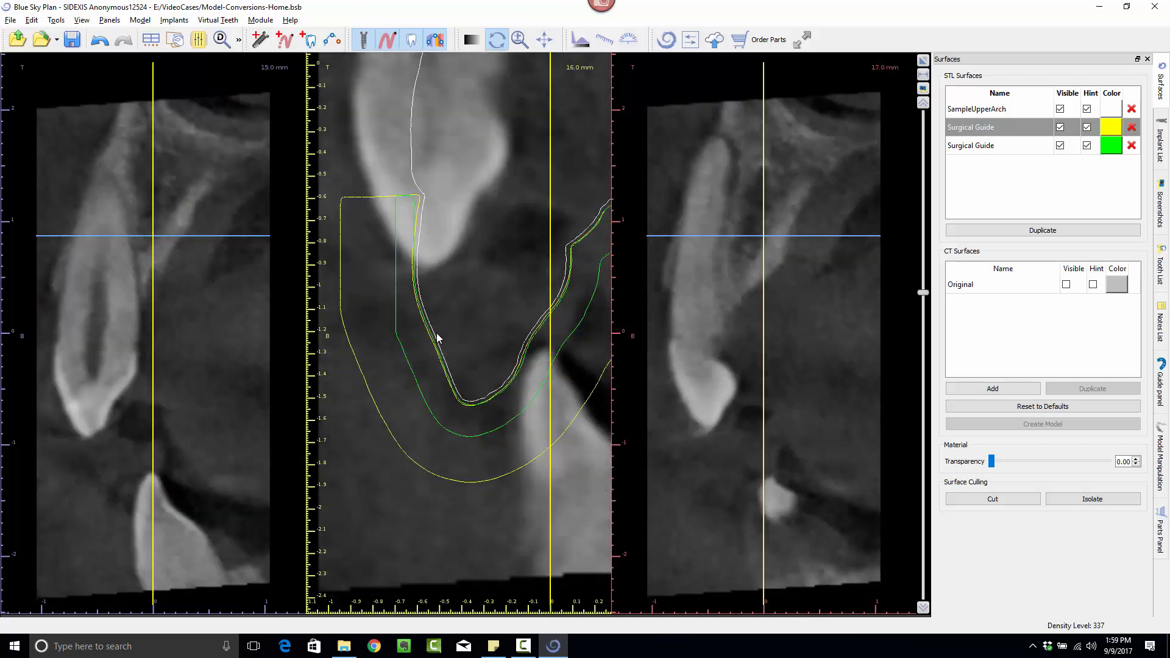
{"action": "scroll", "coordinate": [436, 332], "scroll_direction": "up", "scroll_amount": 5}
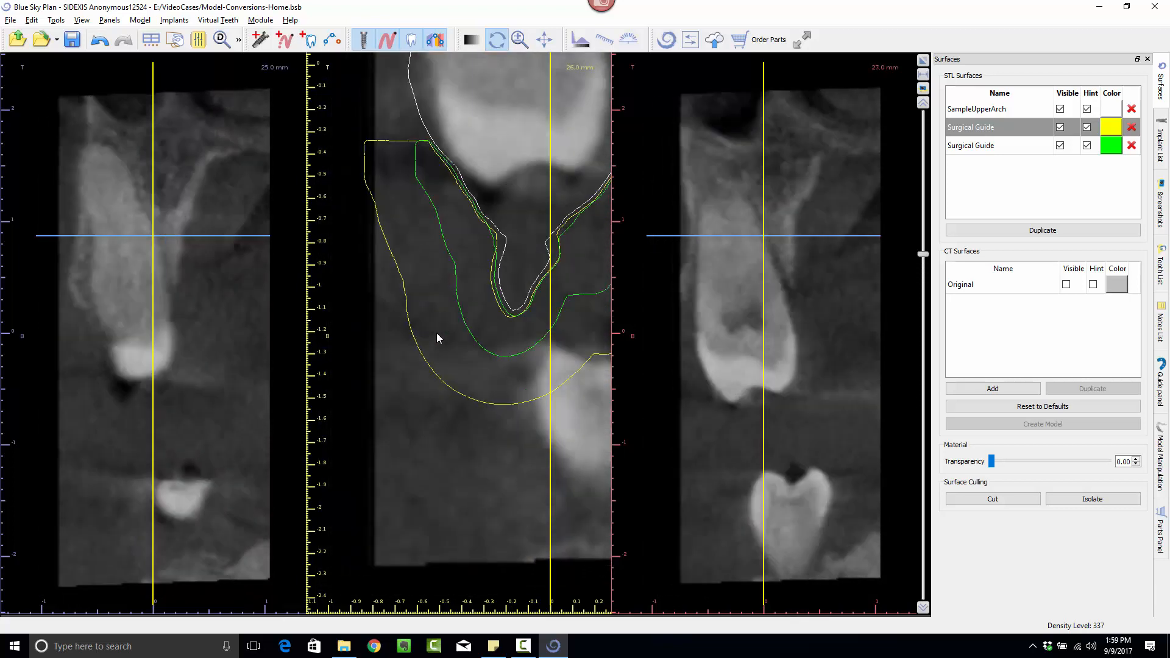
{"action": "scroll", "coordinate": [436, 336], "scroll_direction": "up", "scroll_amount": 1}
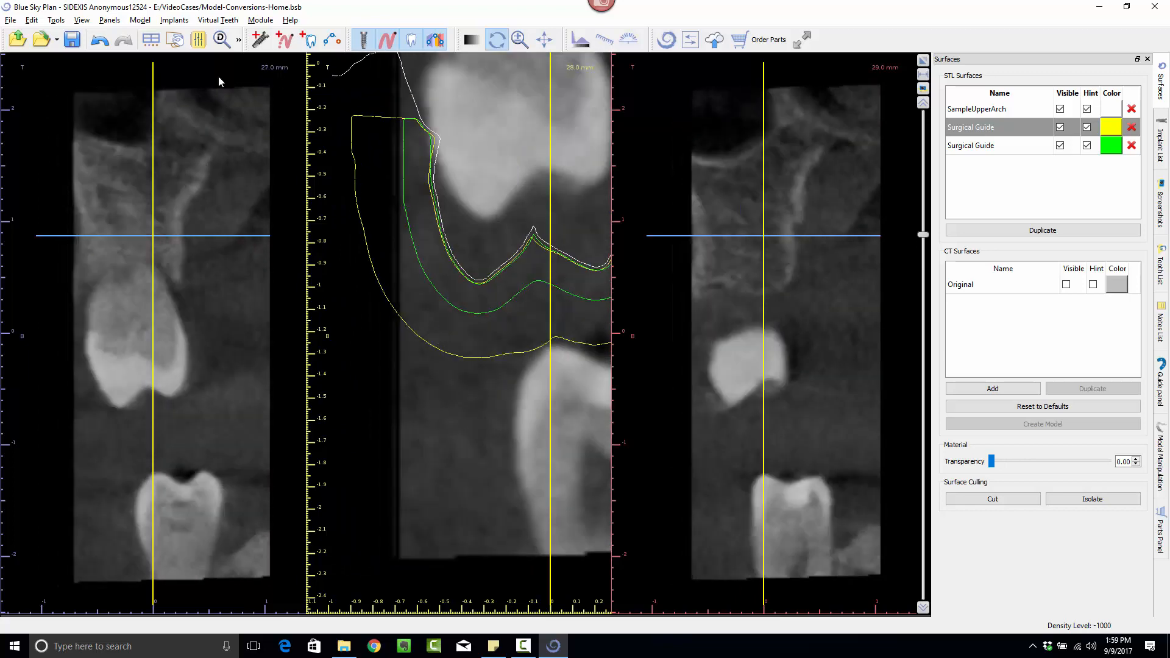
Step: Review the Defaults preferences, including the Surgical Guide Offset, keep them unchanged and return to the molar cross-sections
{"action": "left_click", "coordinate": [53, 23]}
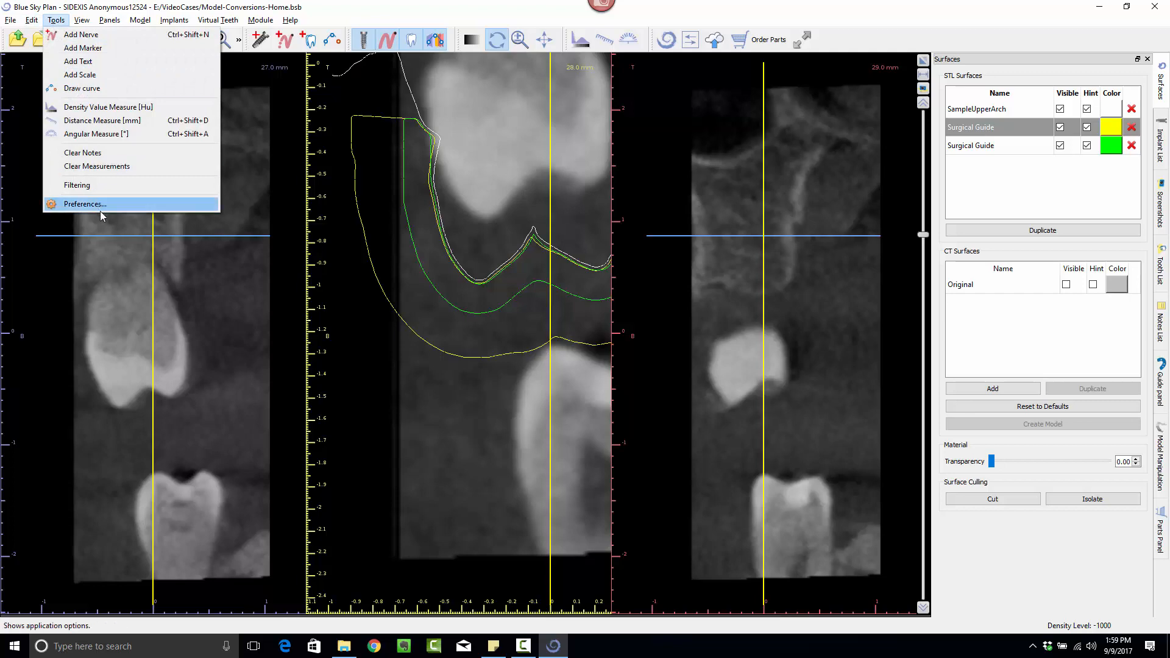
{"action": "left_click", "coordinate": [83, 204]}
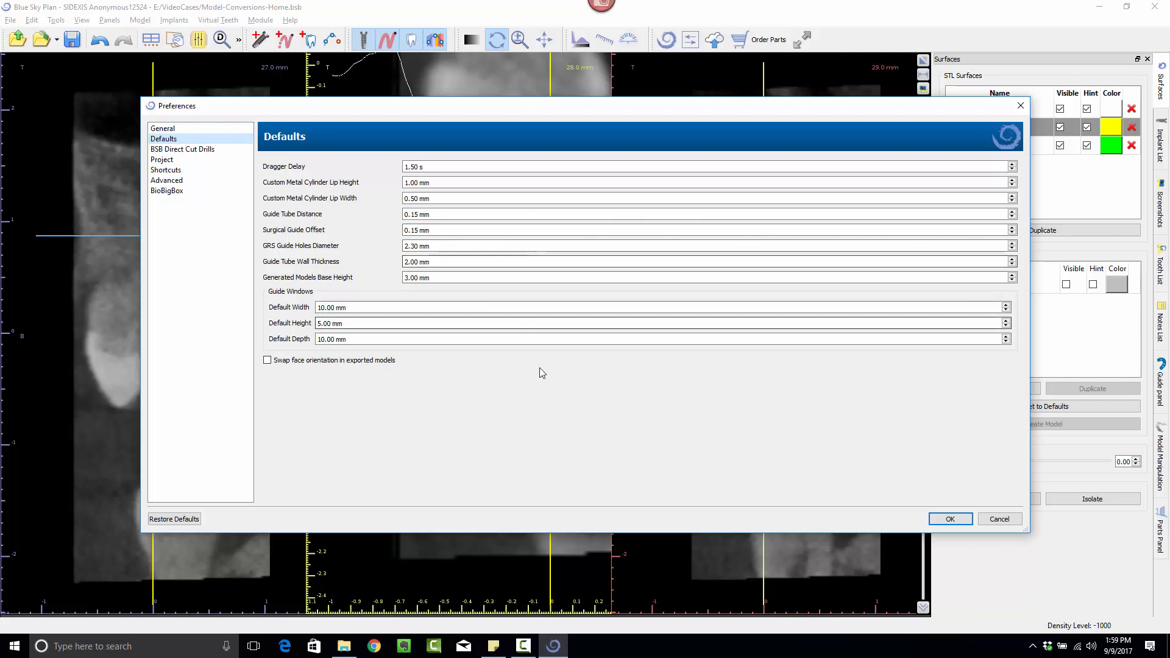
{"action": "left_click", "coordinate": [947, 518]}
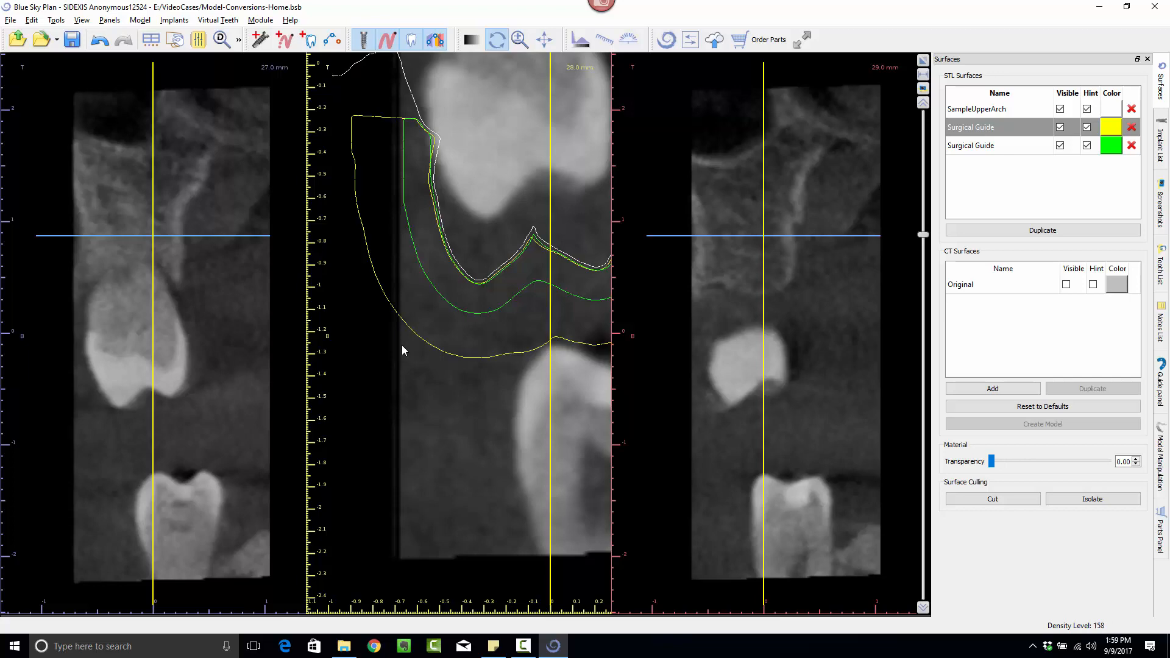
{"action": "scroll", "coordinate": [430, 394], "scroll_direction": "up", "scroll_amount": 3}
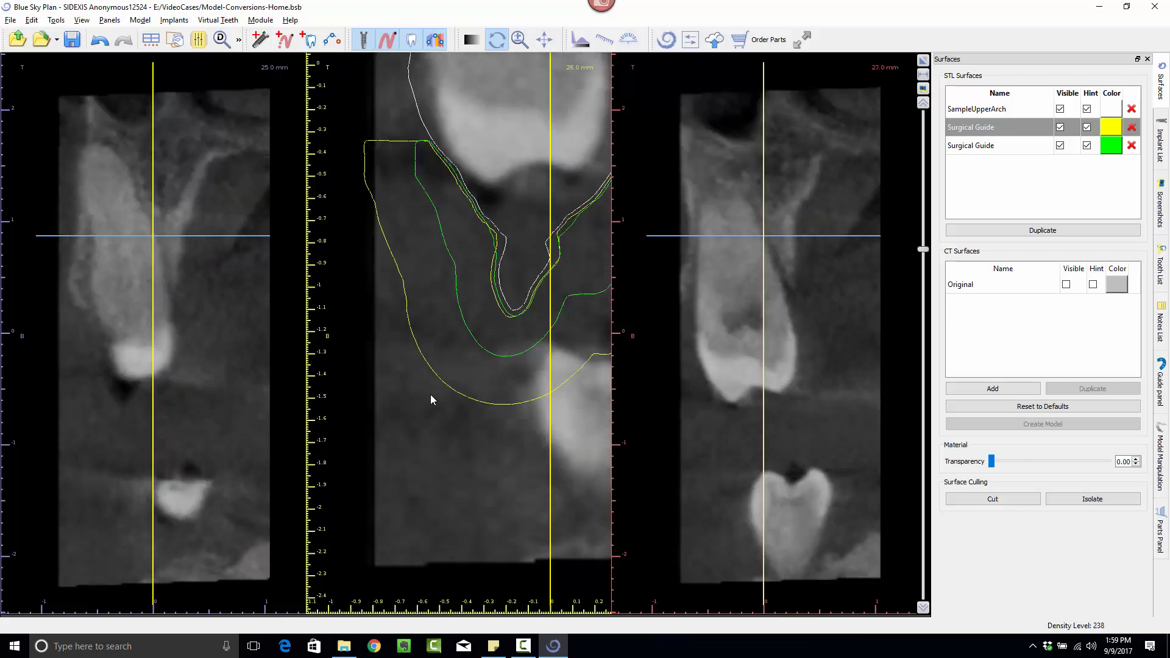
Step: Delete the thicker yellow Surgical Guide surface from the STL surfaces
{"action": "scroll", "coordinate": [430, 398], "scroll_direction": "down", "scroll_amount": 4}
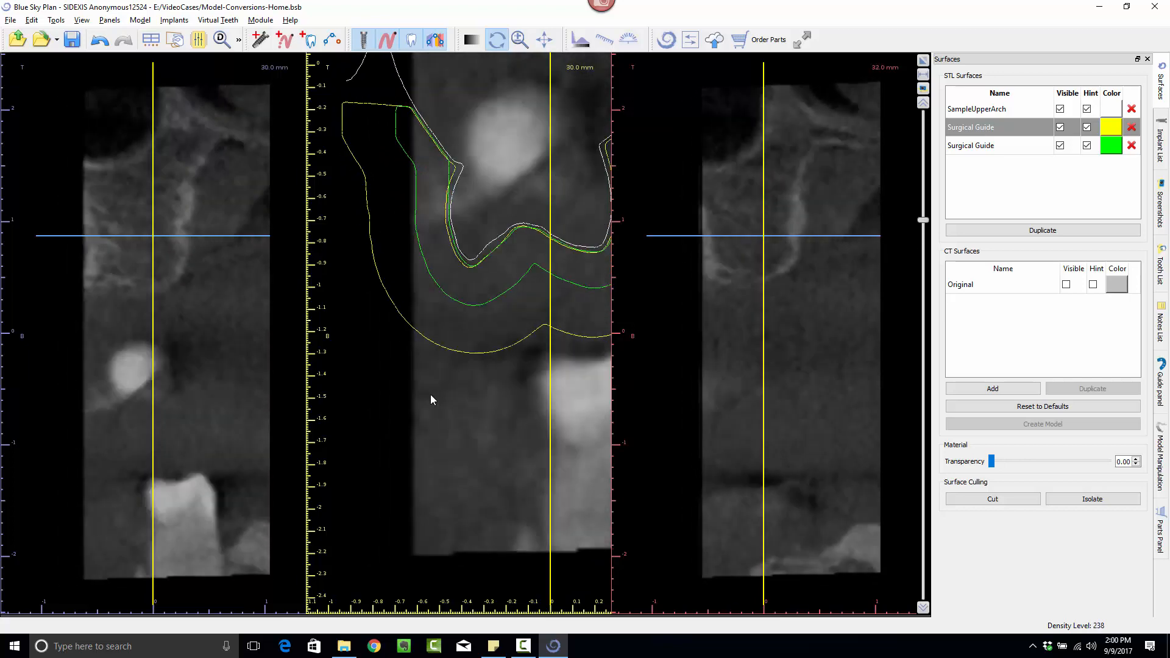
{"action": "scroll", "coordinate": [431, 394], "scroll_direction": "down", "scroll_amount": 8}
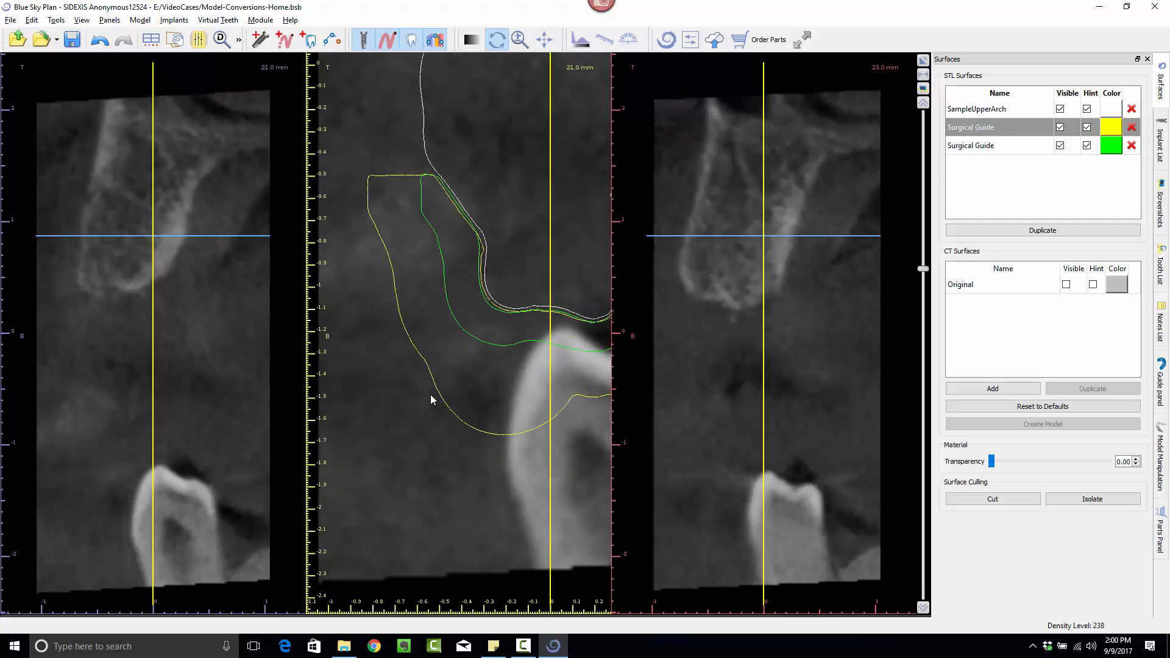
{"action": "left_click", "coordinate": [924, 61]}
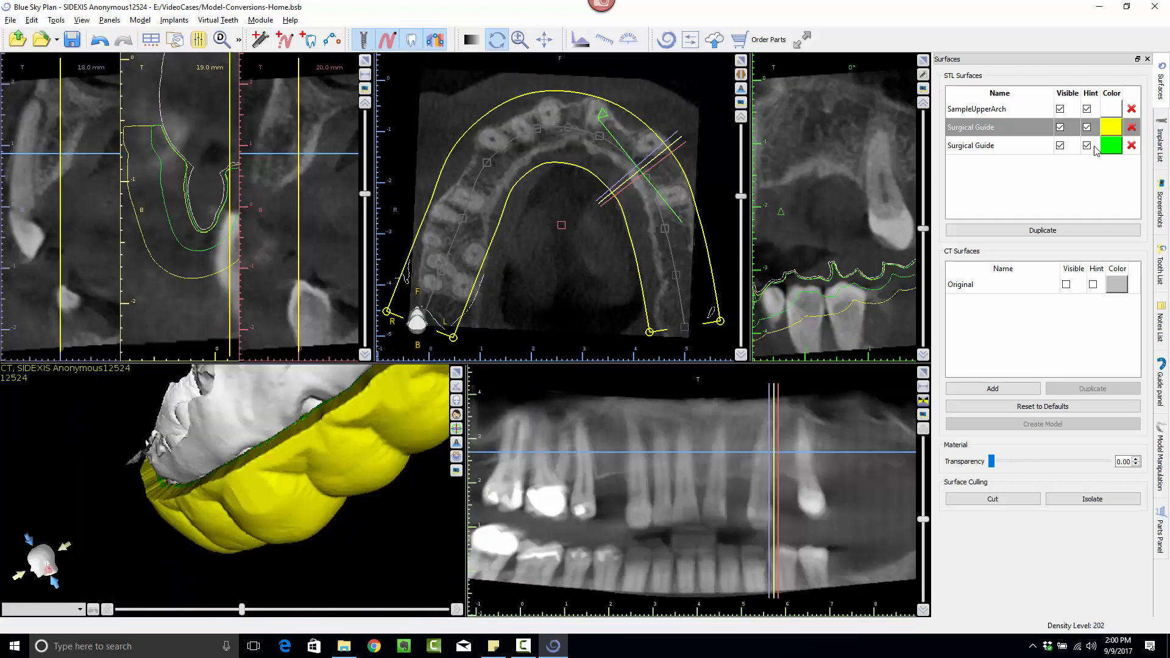
{"action": "left_click", "coordinate": [1020, 129]}
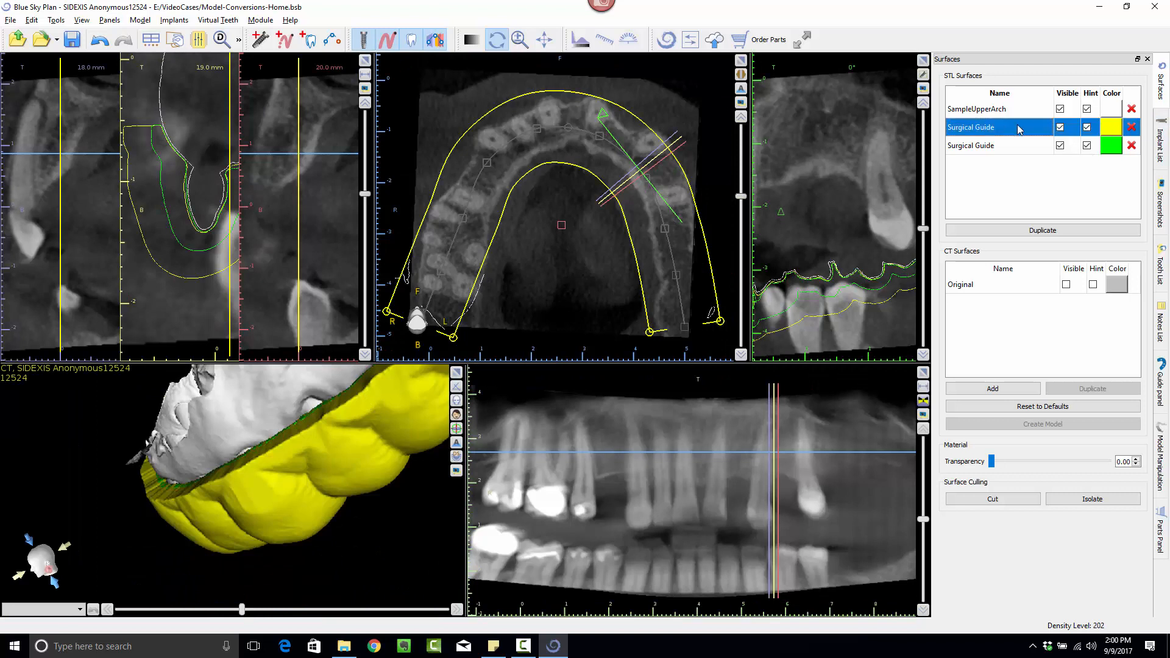
{"action": "left_click", "coordinate": [1132, 128]}
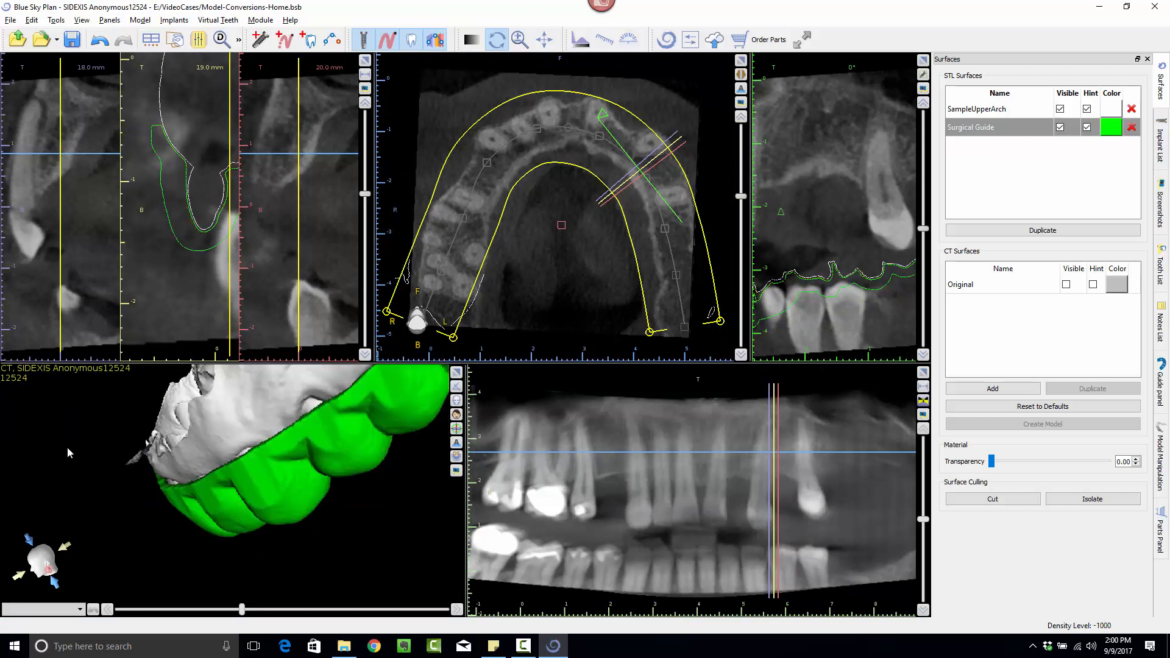
Step: Enlarge the 3D view and examine the green guide on the upper arch from the side, the biting surface and the front
{"action": "left_click_drag", "start_coordinate": [82, 460], "coordinate": [140, 460]}
{"action": "left_click", "coordinate": [456, 372]}
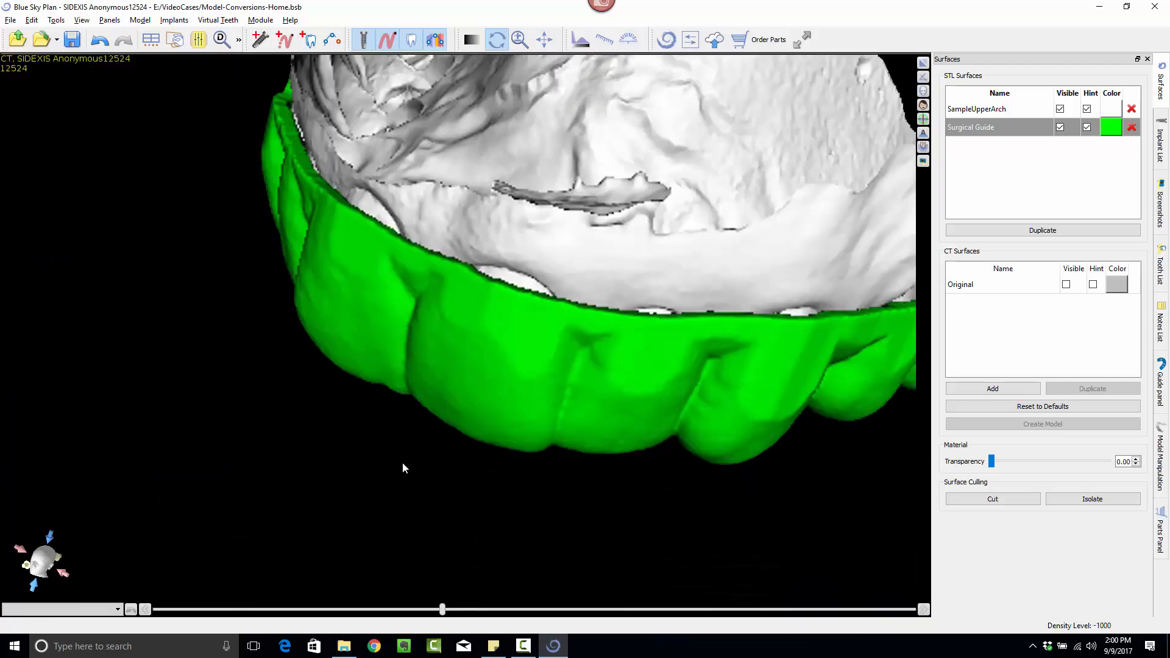
{"action": "left_click_drag", "start_coordinate": [401, 465], "coordinate": [371, 432]}
{"action": "left_click_drag", "start_coordinate": [236, 543], "coordinate": [921, 220]}
{"action": "left_click_drag", "start_coordinate": [870, 275], "coordinate": [378, 328]}
{"action": "left_click_drag", "start_coordinate": [550, 339], "coordinate": [418, 272]}
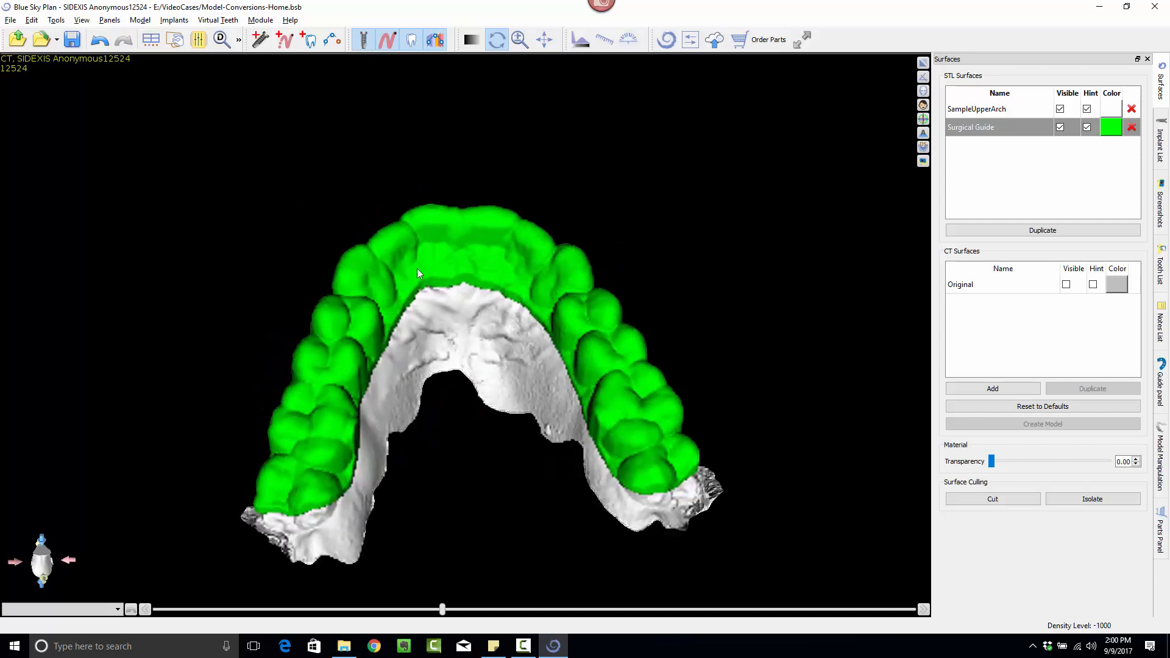
{"action": "left_click_drag", "start_coordinate": [466, 176], "coordinate": [278, 214]}
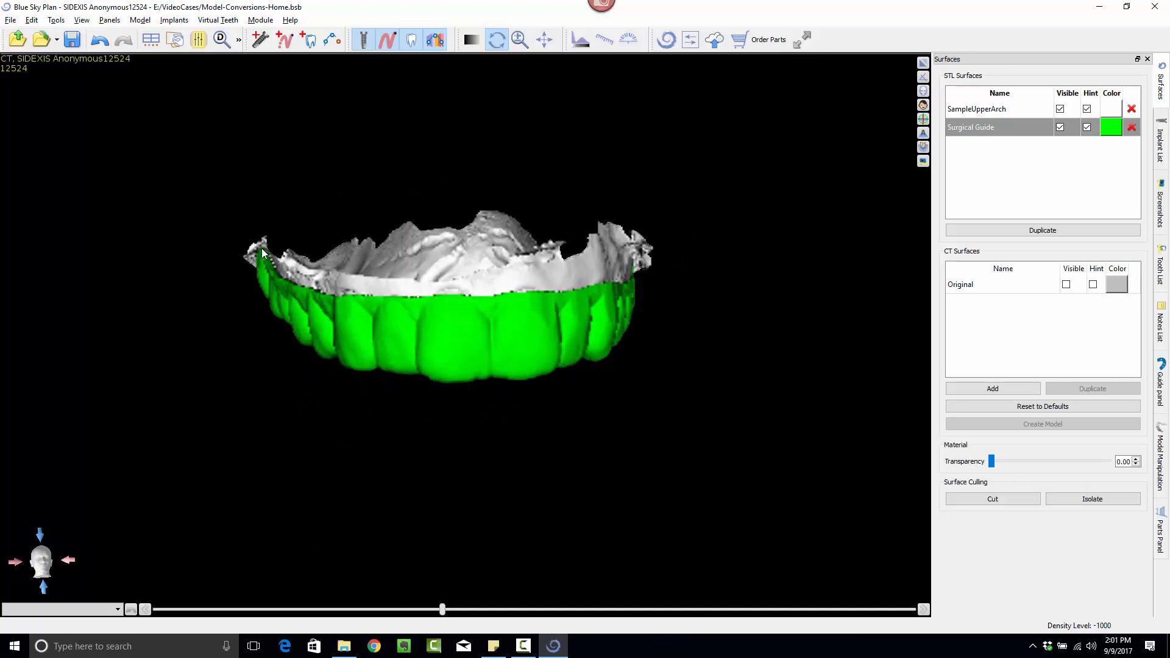
{"action": "left_click_drag", "start_coordinate": [601, 295], "coordinate": [72, 5]}
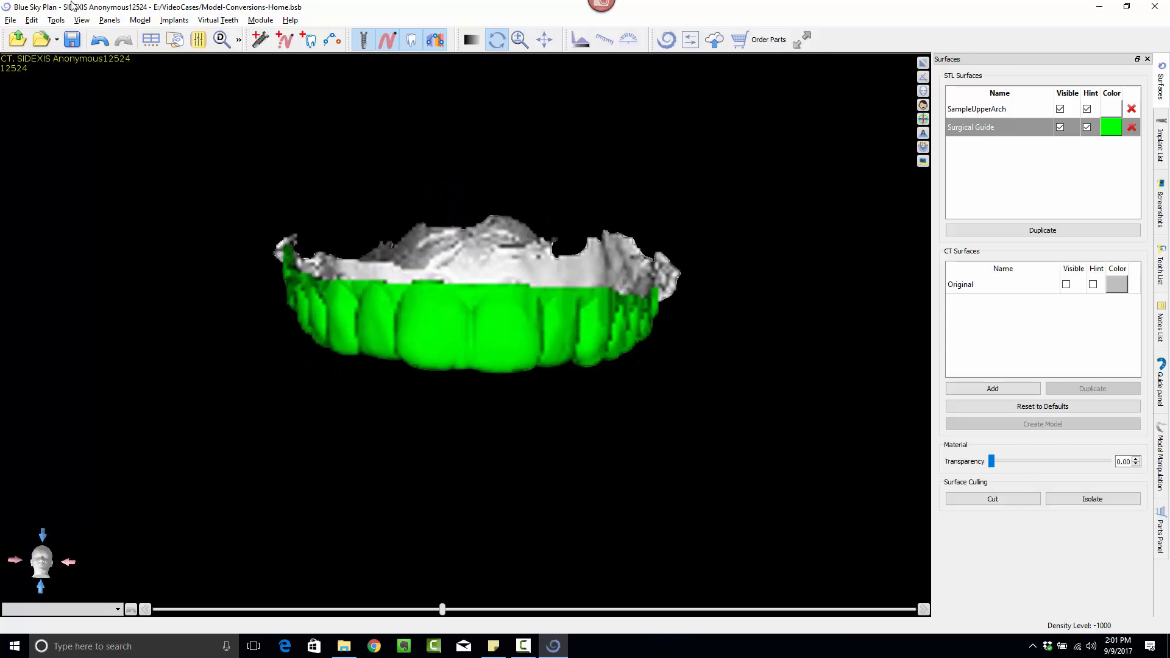
Step: Export SampleUpperArch and the Surgical Guide together at Very High quality as SampleUpper-ModelandMesh, an STL file in the VideoCases folder
{"action": "left_click", "coordinate": [10, 19]}
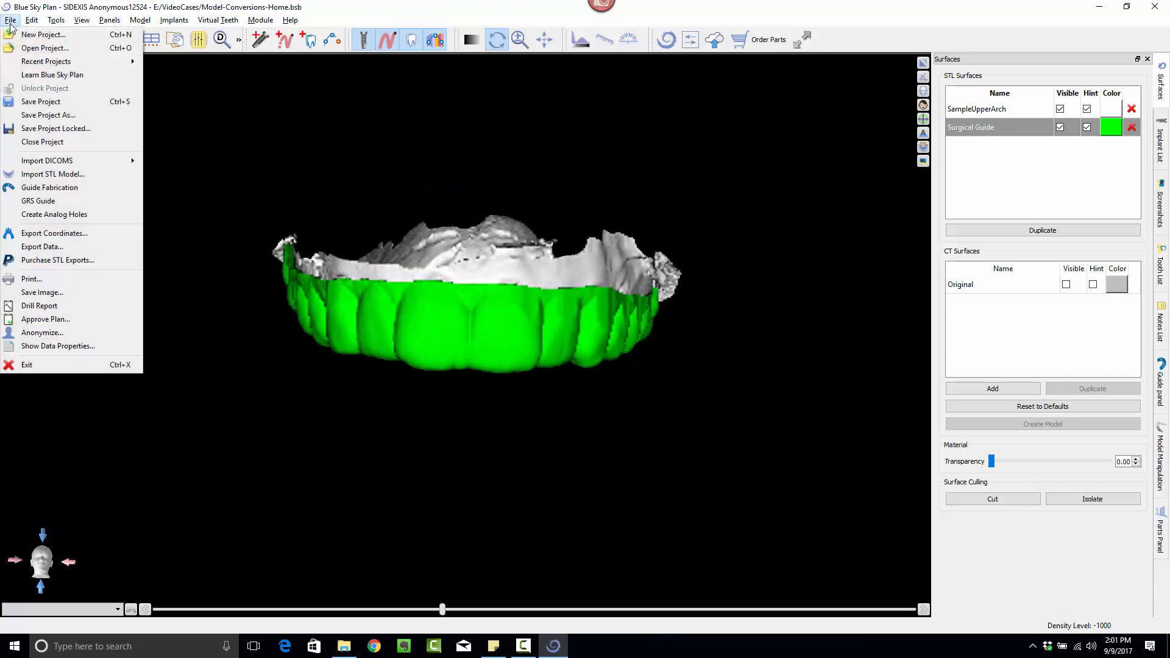
{"action": "left_click", "coordinate": [43, 247]}
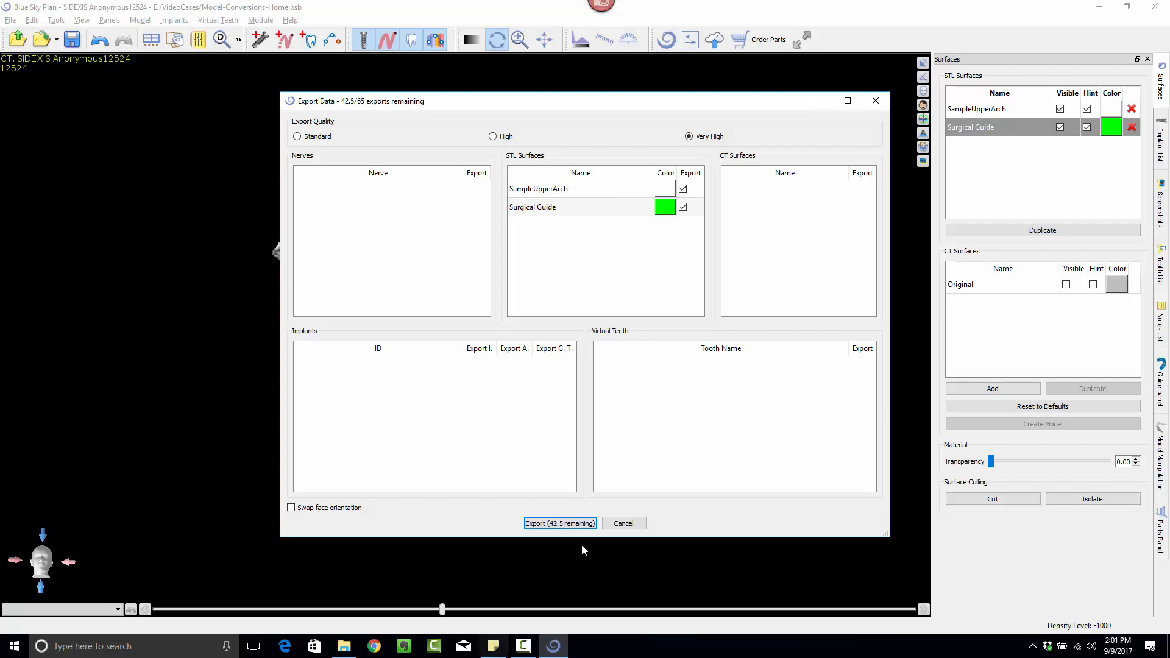
{"action": "left_click", "coordinate": [553, 523]}
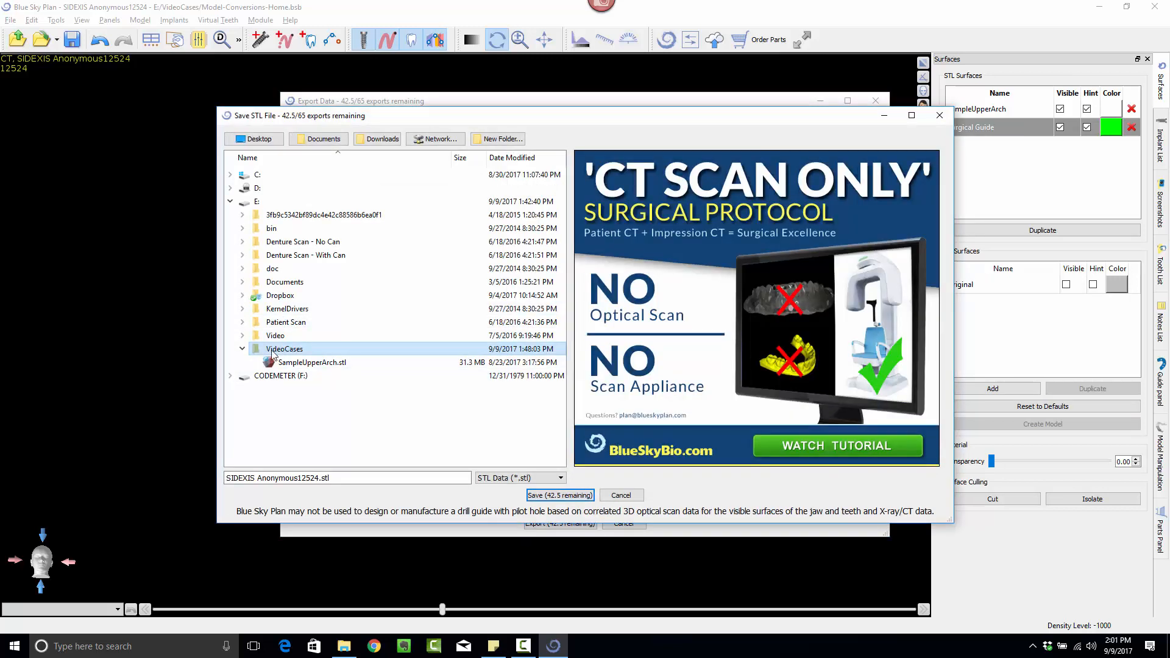
{"action": "double_click", "coordinate": [392, 478]}
{"action": "key", "text": "ctrl+a"}
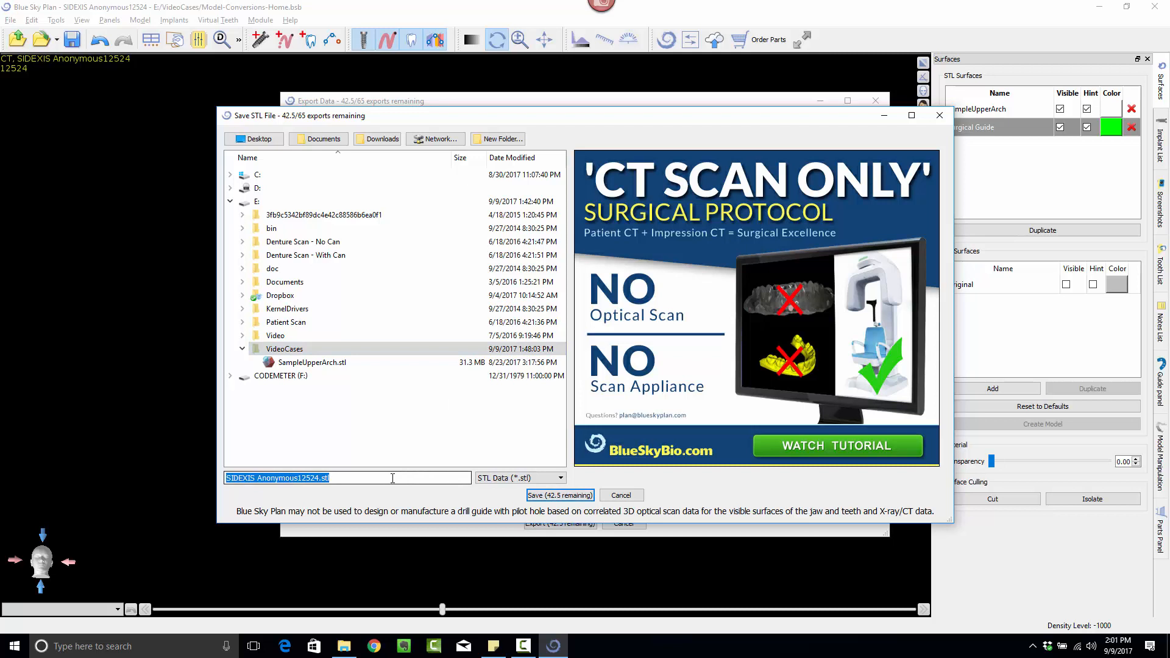
{"action": "type", "text": "SampleUpper-ModelandMesh"}
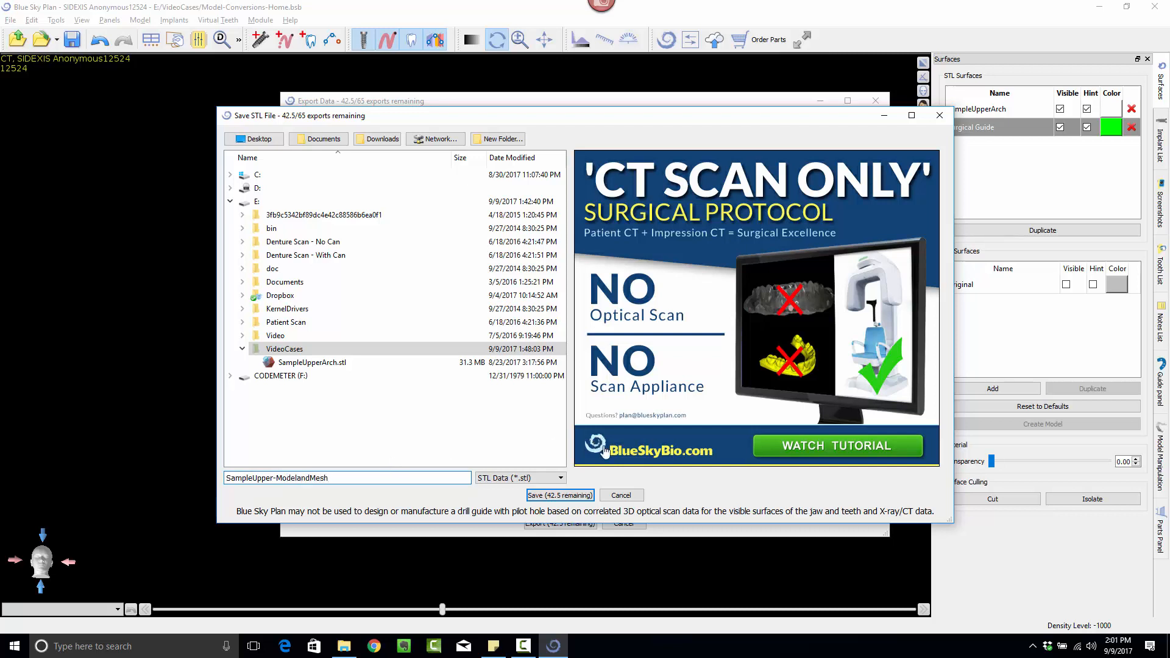
{"action": "left_click", "coordinate": [559, 494]}
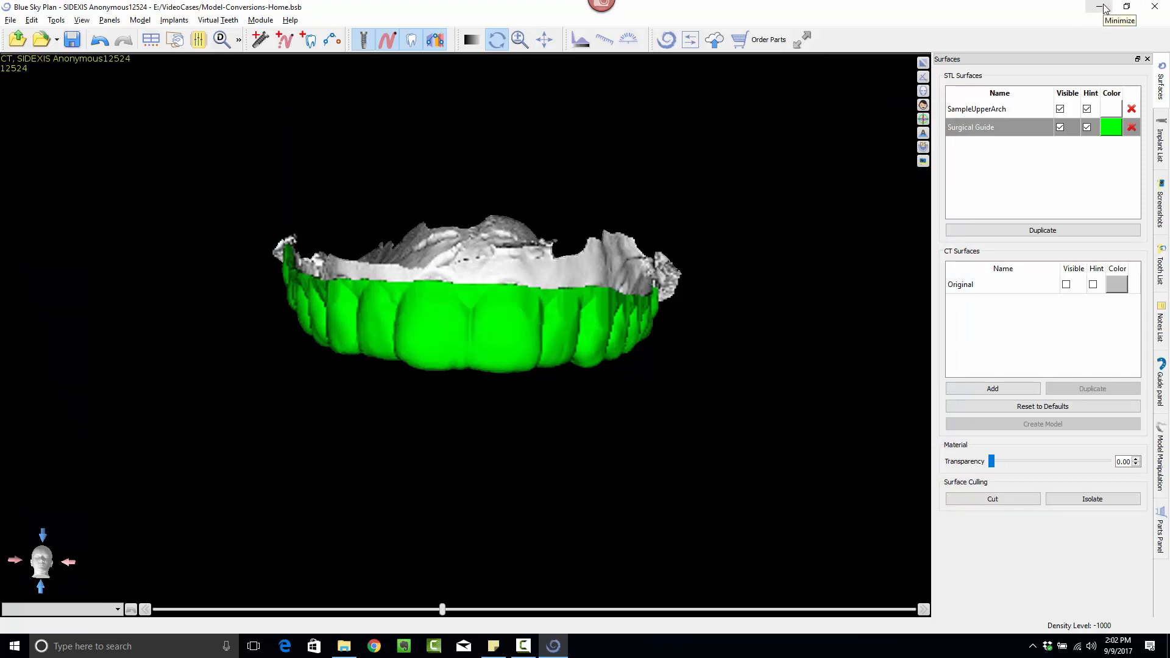
Step: Open the exported SampleUpper-ModelandMesh.stl from the VideoCases folder in Meshmixer and view the arch from the front
{"action": "left_click", "coordinate": [1101, 7]}
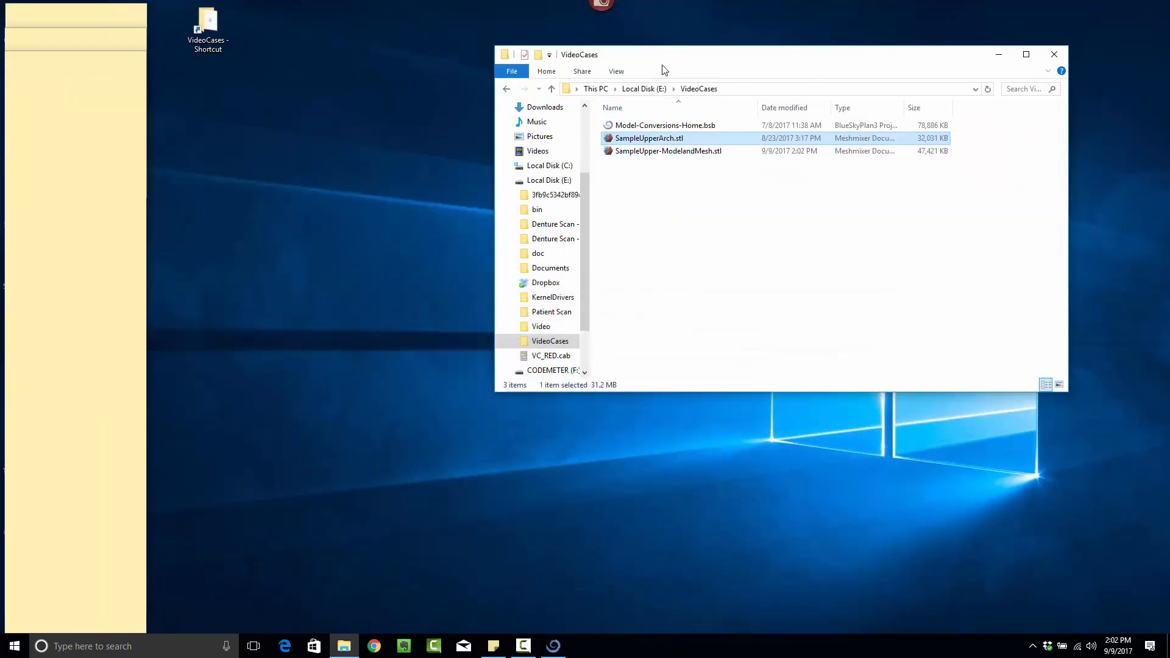
{"action": "double_click", "coordinate": [666, 153]}
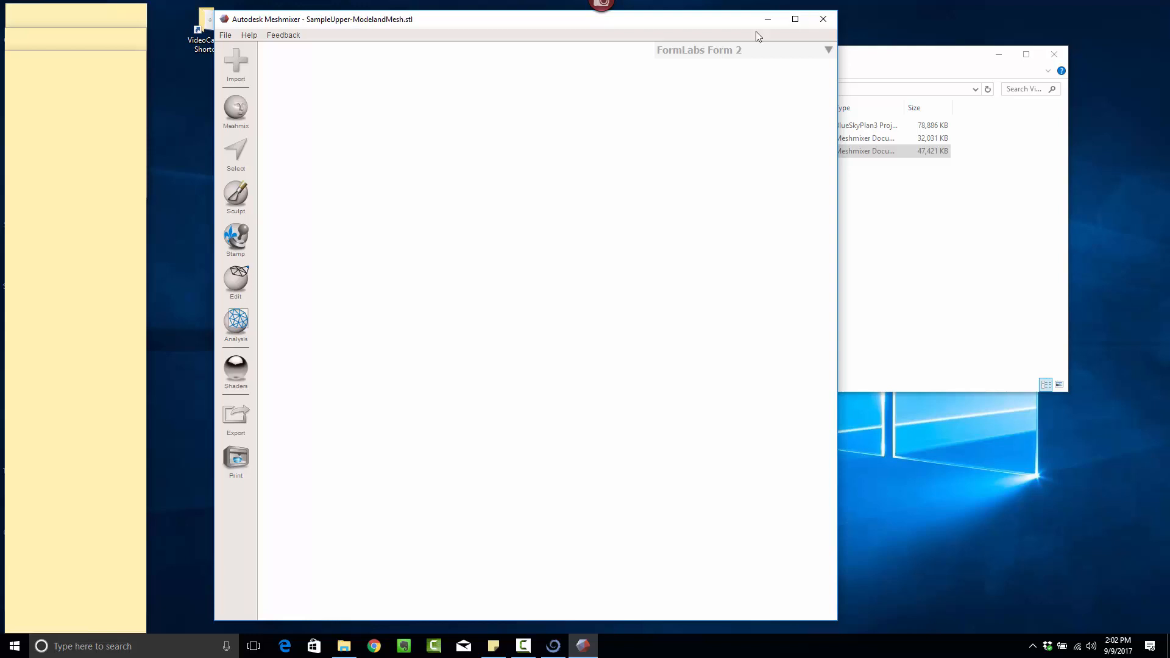
{"action": "left_click", "coordinate": [795, 18]}
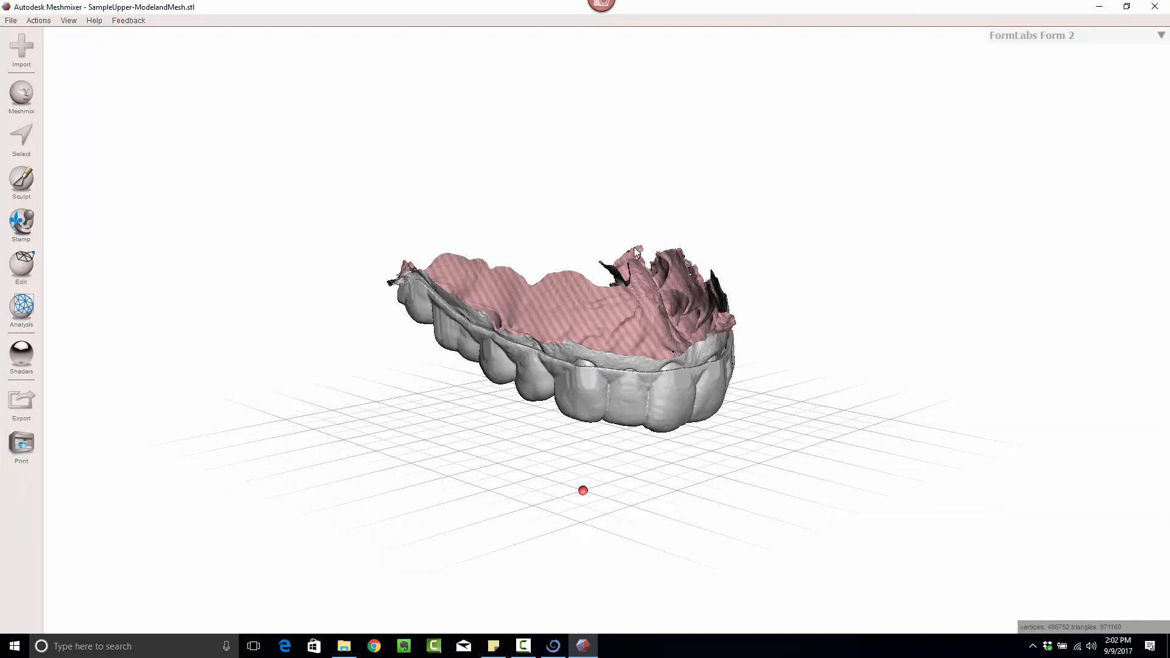
{"action": "right_click_drag", "start_coordinate": [834, 317], "coordinate": [554, 278]}
{"action": "right_click_drag", "start_coordinate": [689, 236], "coordinate": [584, 356]}
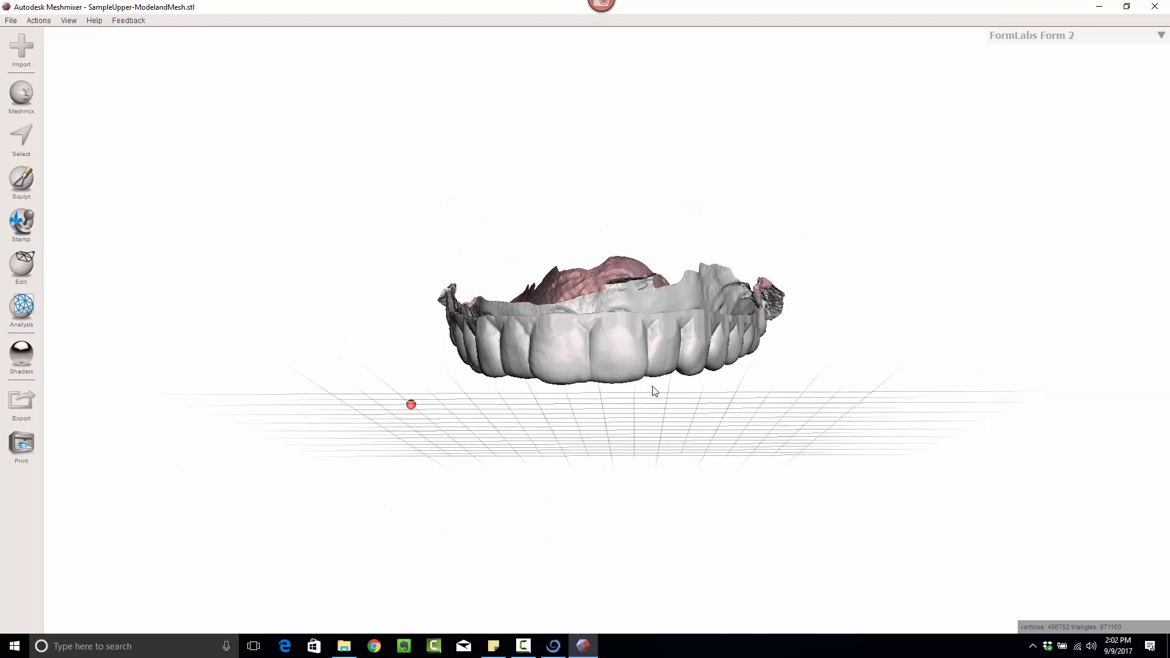
Step: Select the entire guide shell covering the teeth and separate it from the arch into its own object
{"action": "key", "text": "s"}
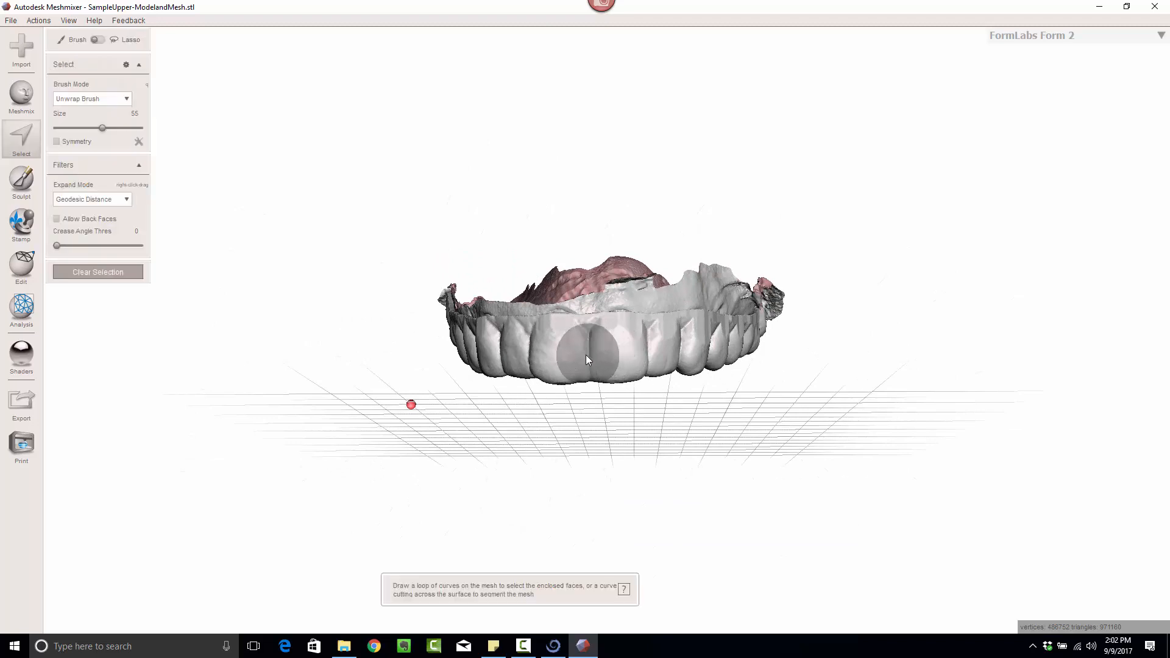
{"action": "left_click", "coordinate": [602, 352]}
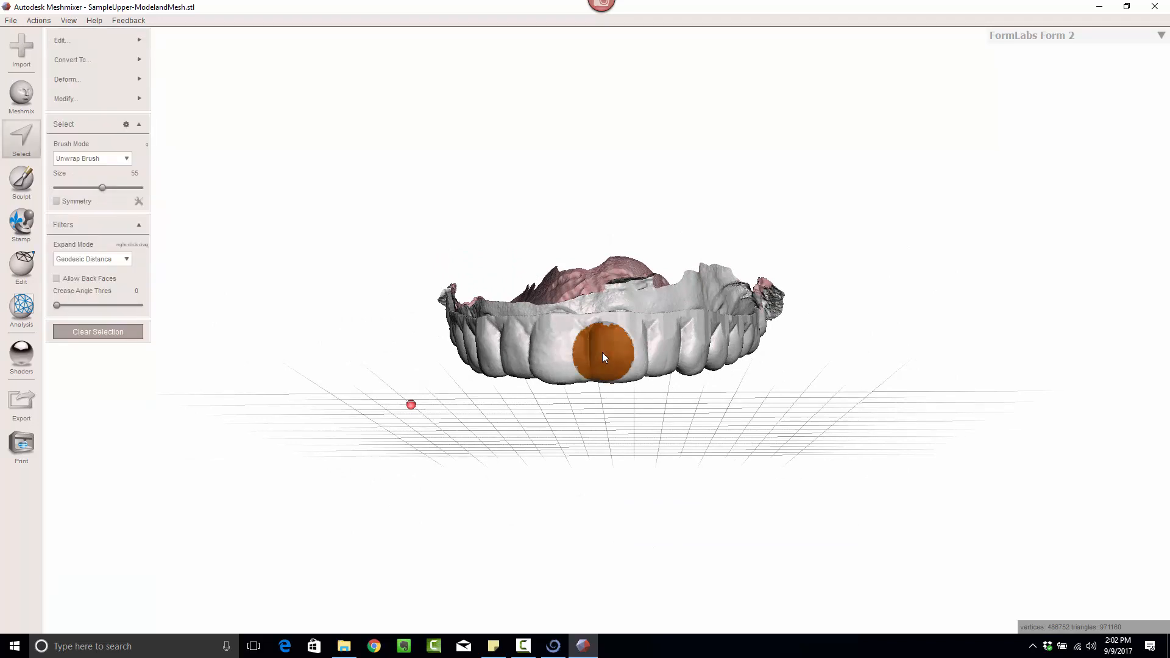
{"action": "double_click", "coordinate": [602, 352]}
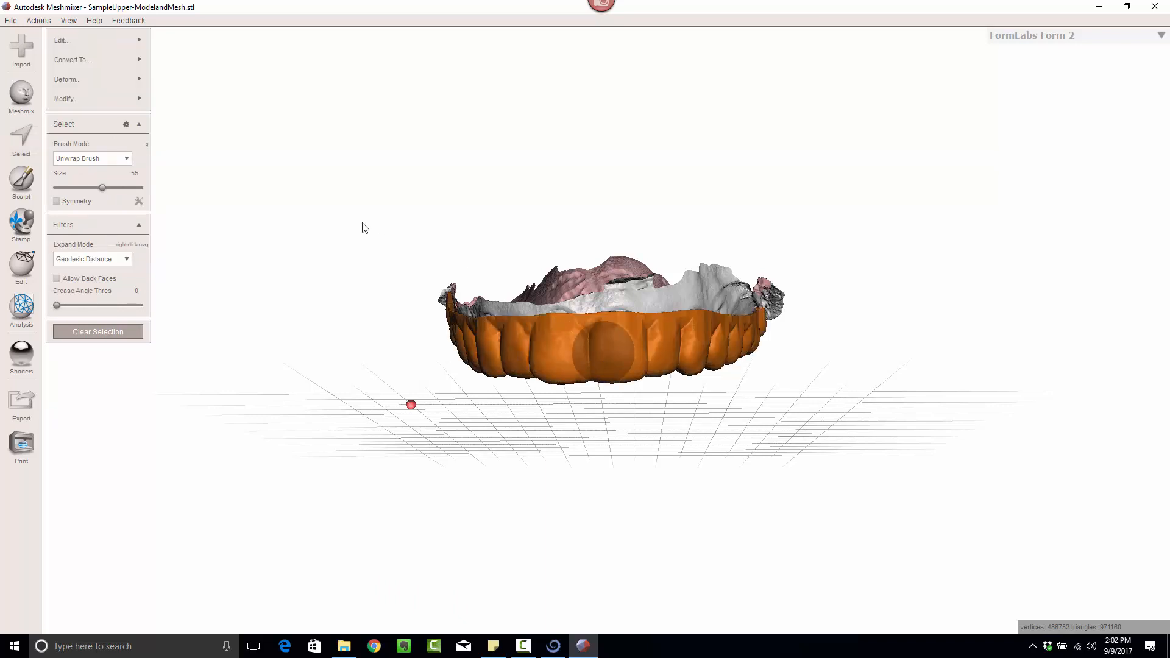
{"action": "key", "text": "y"}
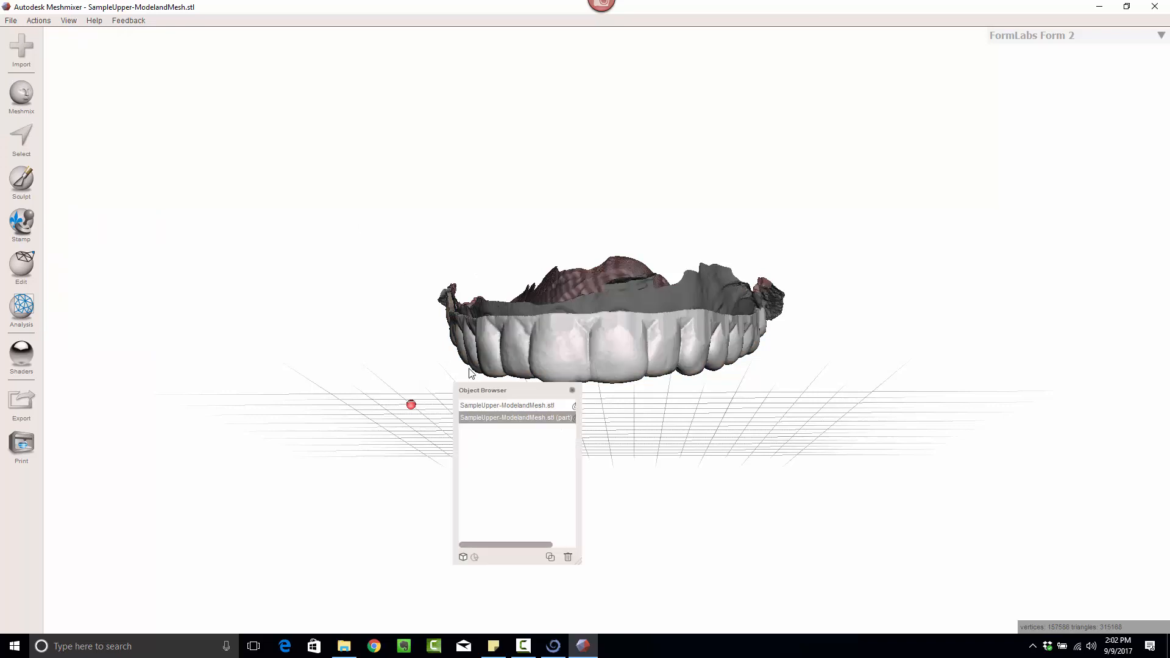
Step: Rename the separated guide shell as Mesh and widen the object list to reach its visibility controls
{"action": "double_click", "coordinate": [532, 415]}
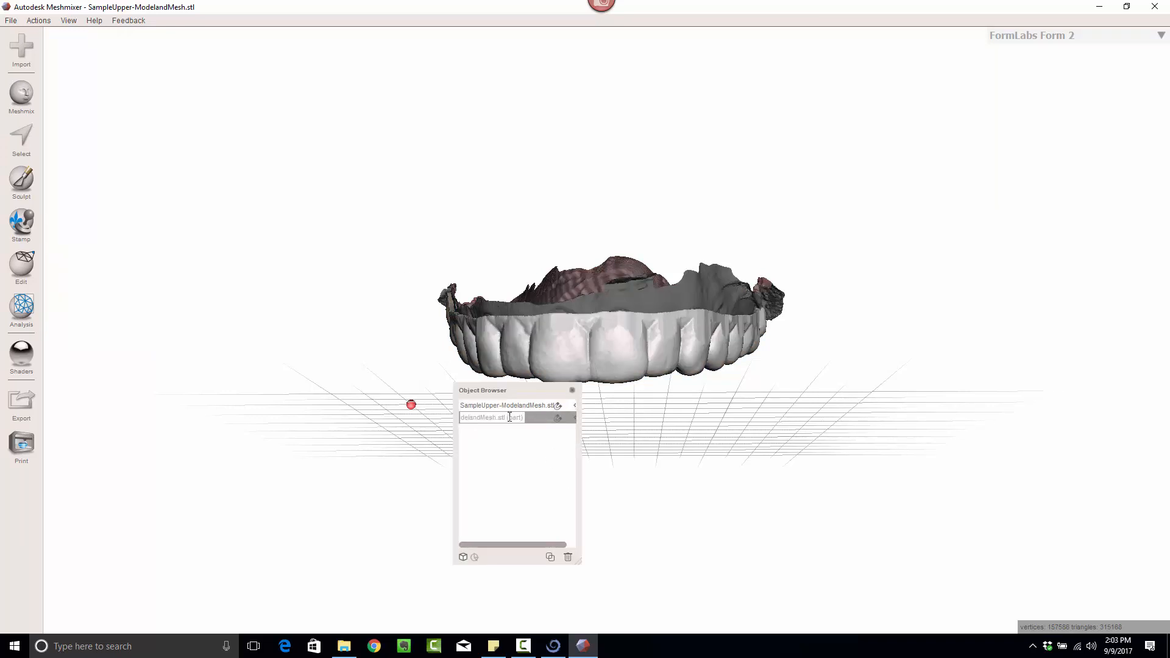
{"action": "type", "text": "Mesh"}
{"action": "key", "text": "Return"}
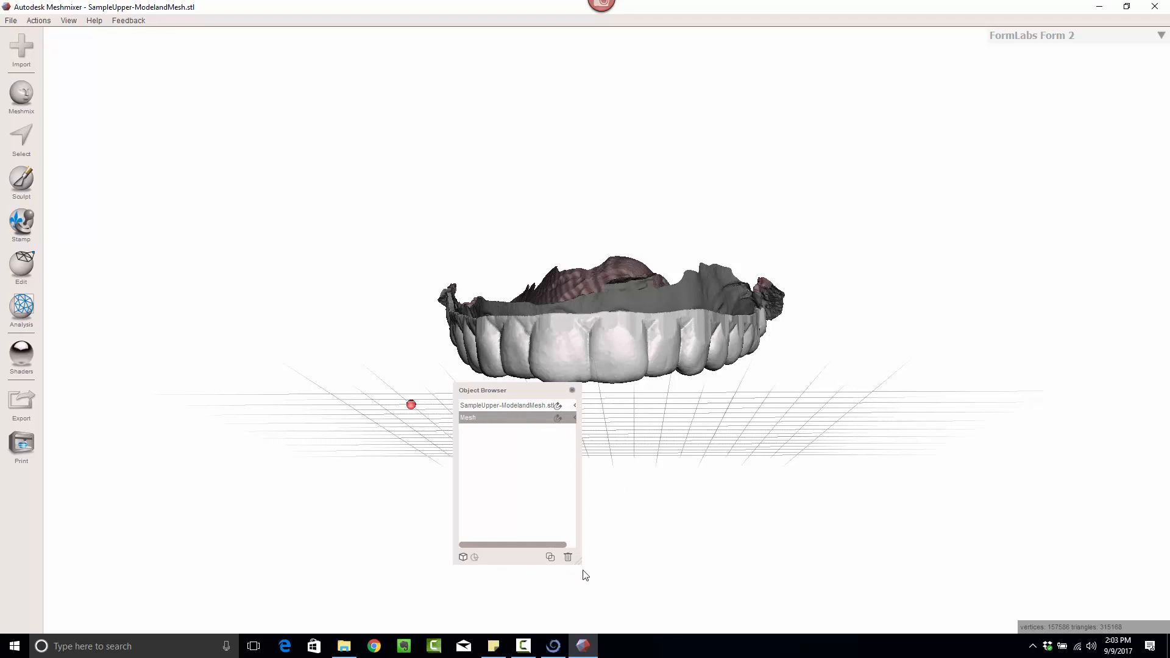
{"action": "left_click_drag", "start_coordinate": [584, 567], "coordinate": [637, 566]}
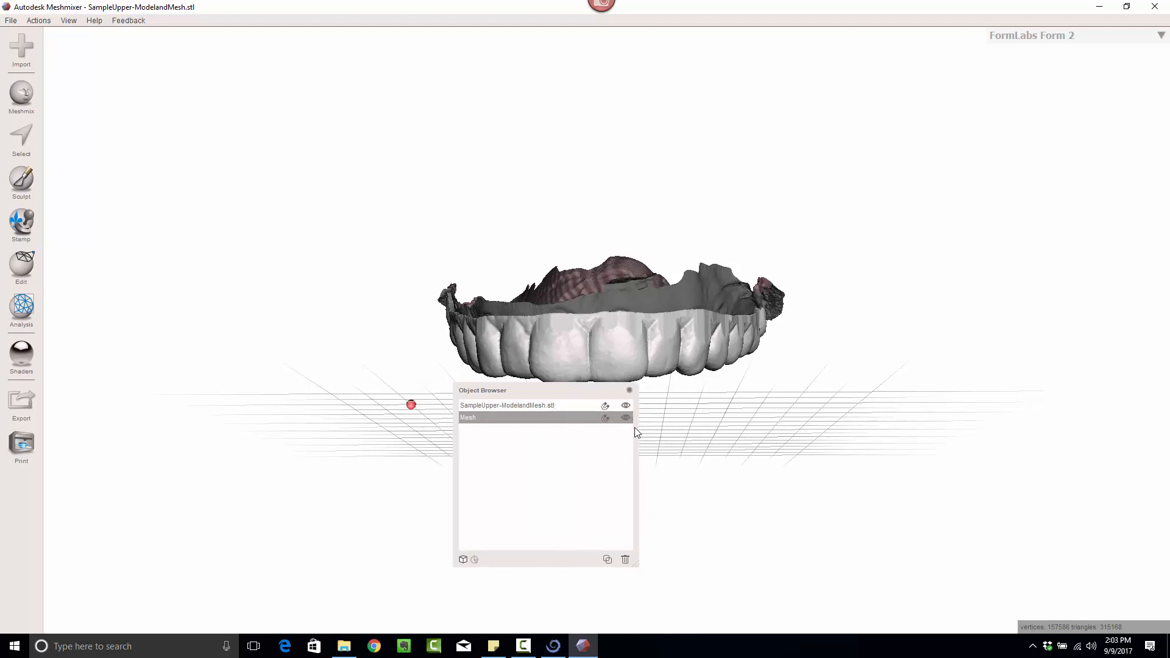
Step: Rename the arch object as Model while the guide shell is hidden, and make the guide shell visible again
{"action": "left_click", "coordinate": [626, 418]}
{"action": "left_click", "coordinate": [535, 404]}
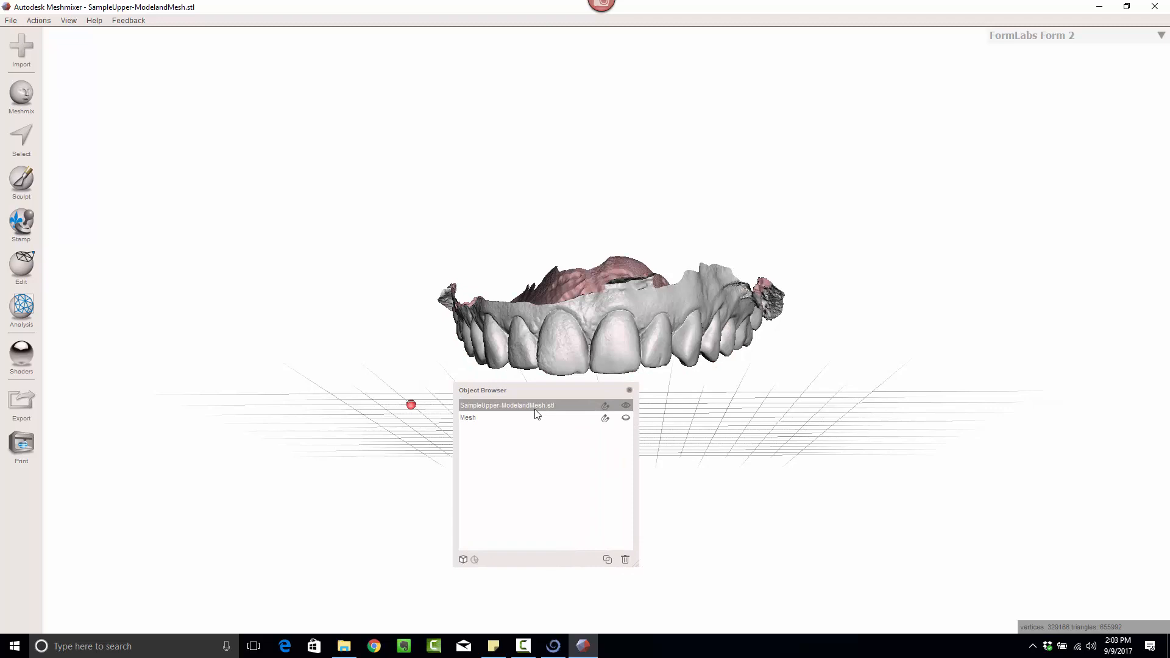
{"action": "left_click", "coordinate": [529, 404]}
{"action": "double_click", "coordinate": [510, 405]}
{"action": "type", "text": "Model"}
{"action": "key", "text": "Return"}
{"action": "left_click", "coordinate": [552, 417]}
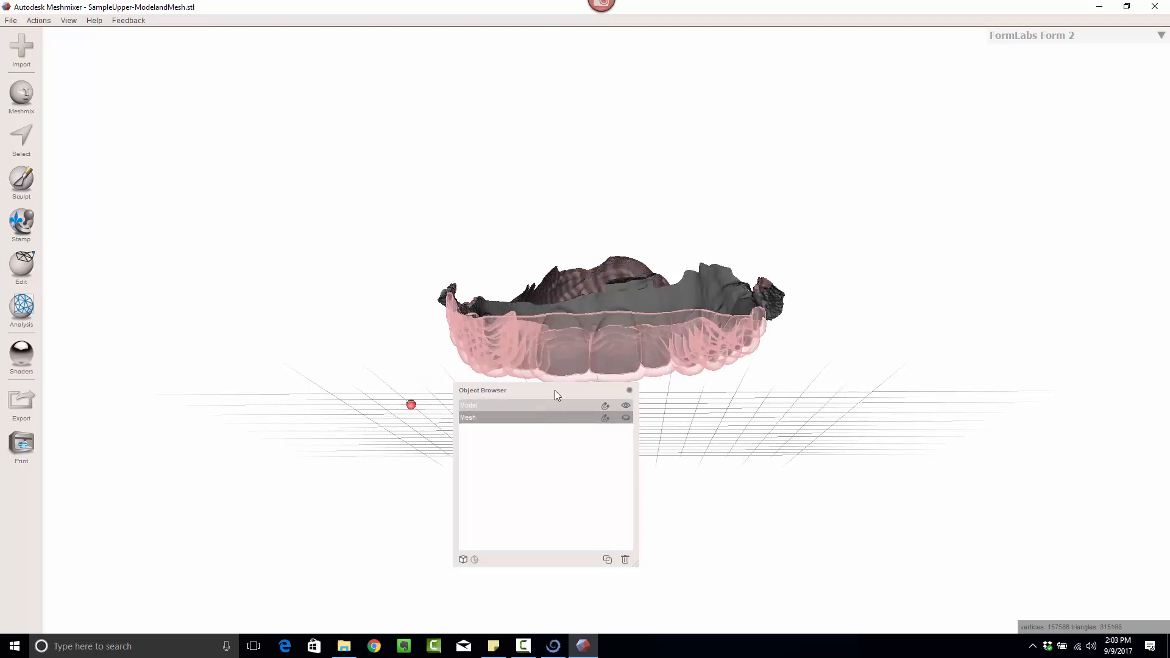
{"action": "left_click", "coordinate": [625, 417]}
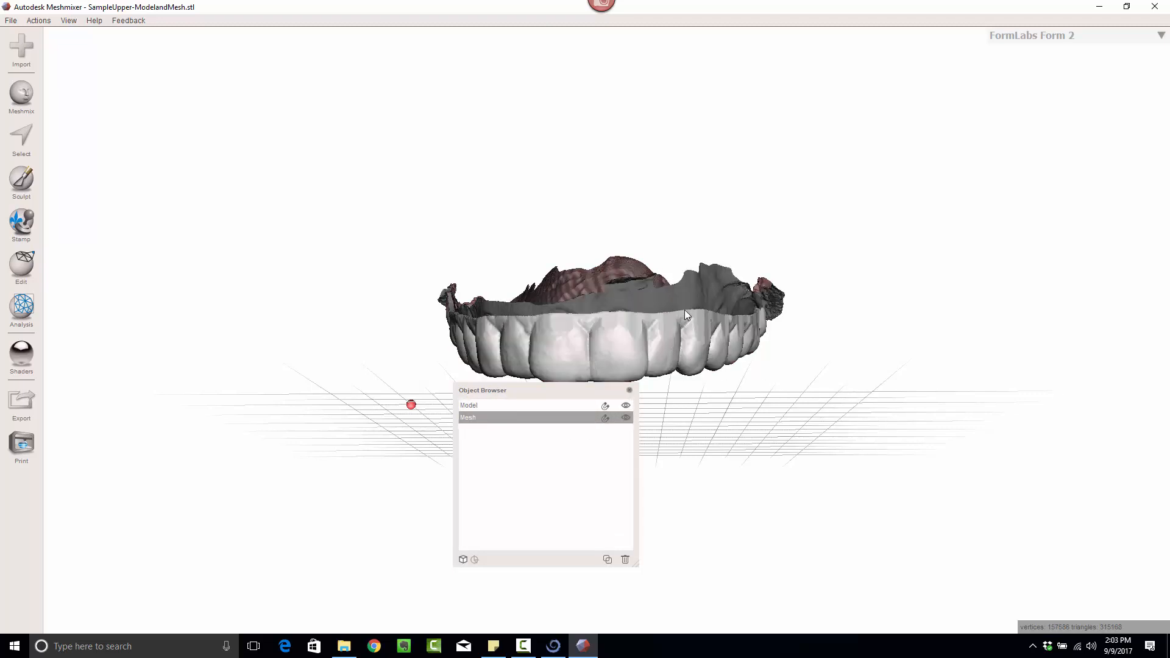
{"action": "right_click_drag", "start_coordinate": [685, 315], "coordinate": [577, 322]}
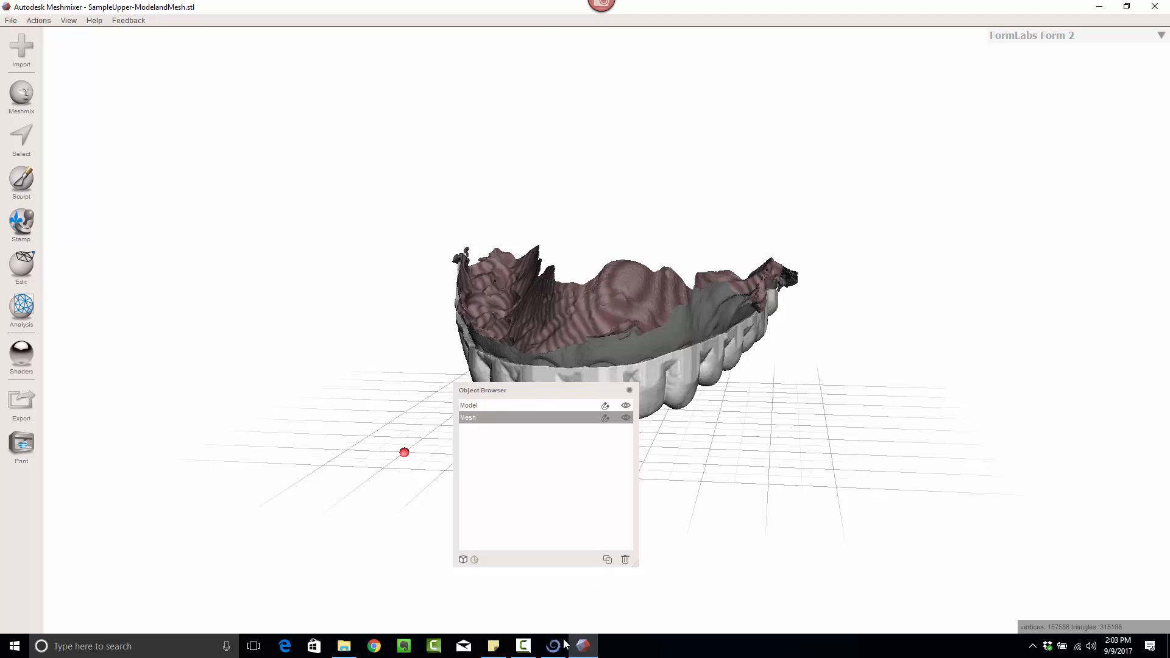
Step: Switch back to Blue Sky Plan and examine the green guide on the arch from the biting surface and the side
{"action": "mouse_move", "coordinate": [554, 650]}
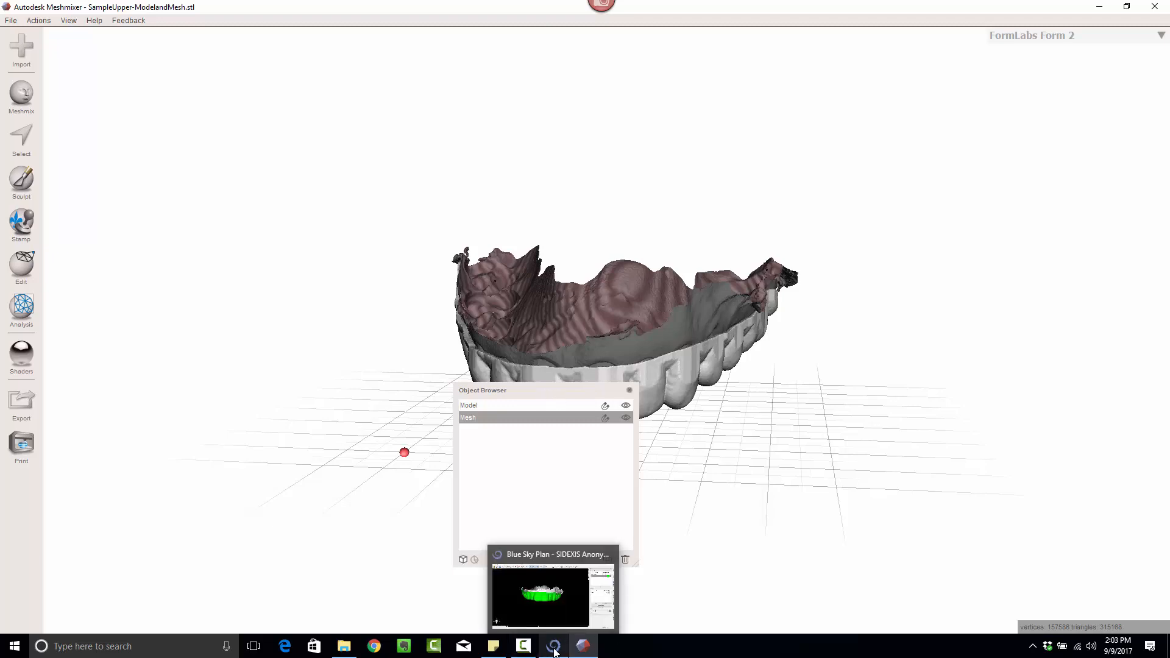
{"action": "left_click", "coordinate": [554, 651]}
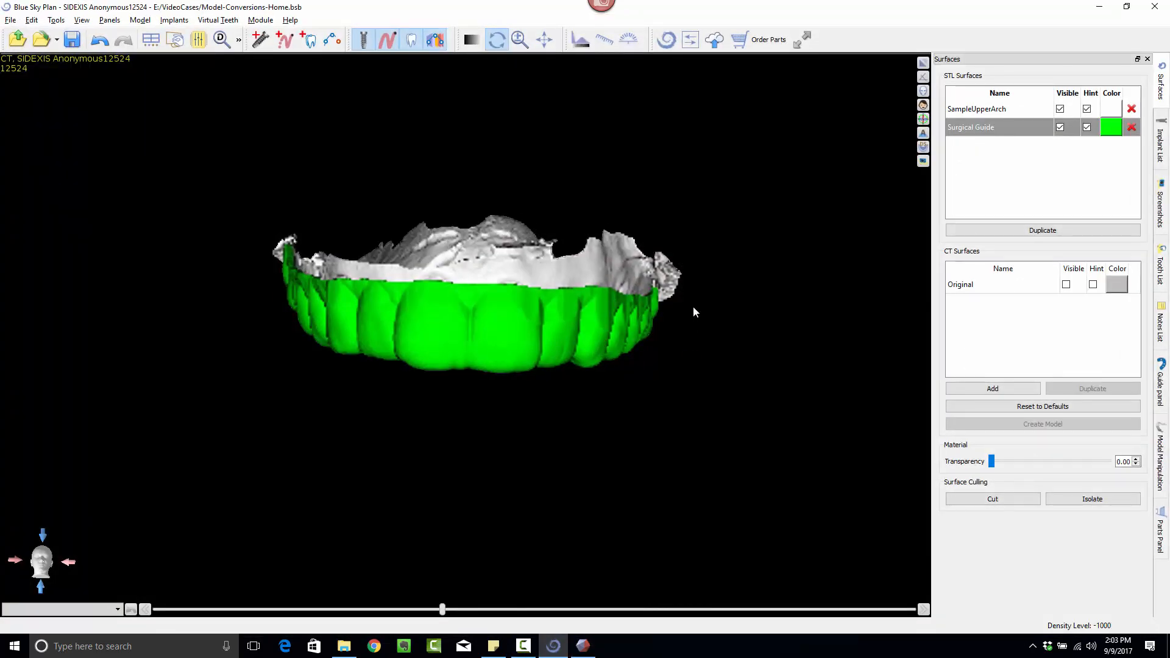
{"action": "scroll", "coordinate": [475, 448], "scroll_direction": "down", "scroll_amount": 5}
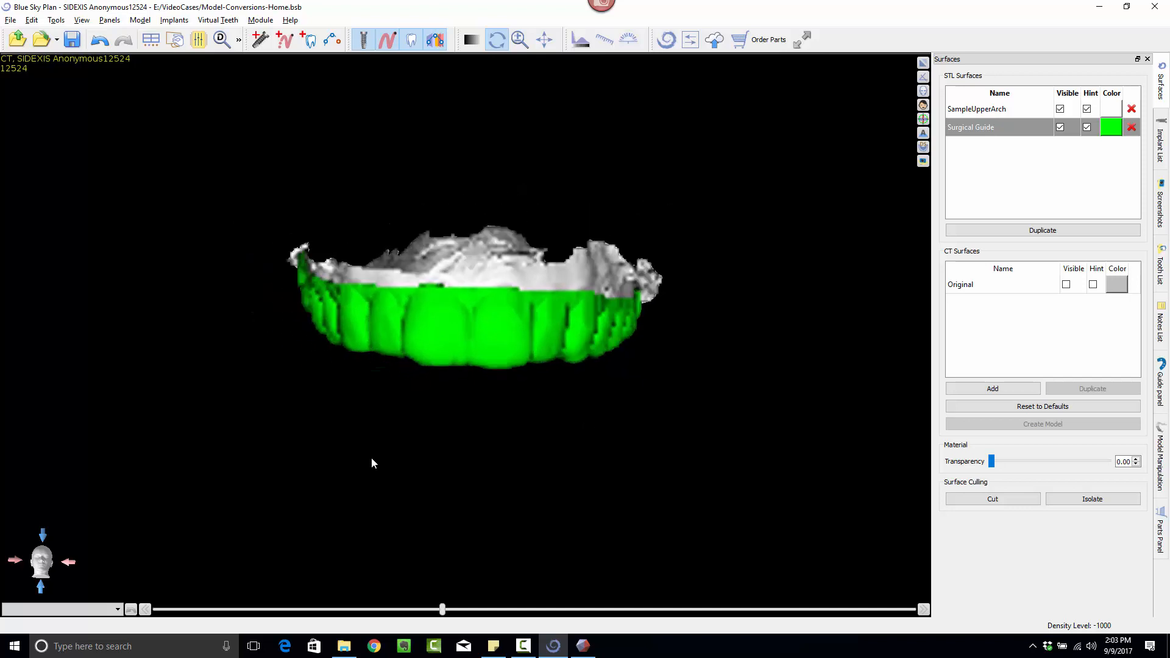
{"action": "left_click_drag", "start_coordinate": [371, 471], "coordinate": [462, 228]}
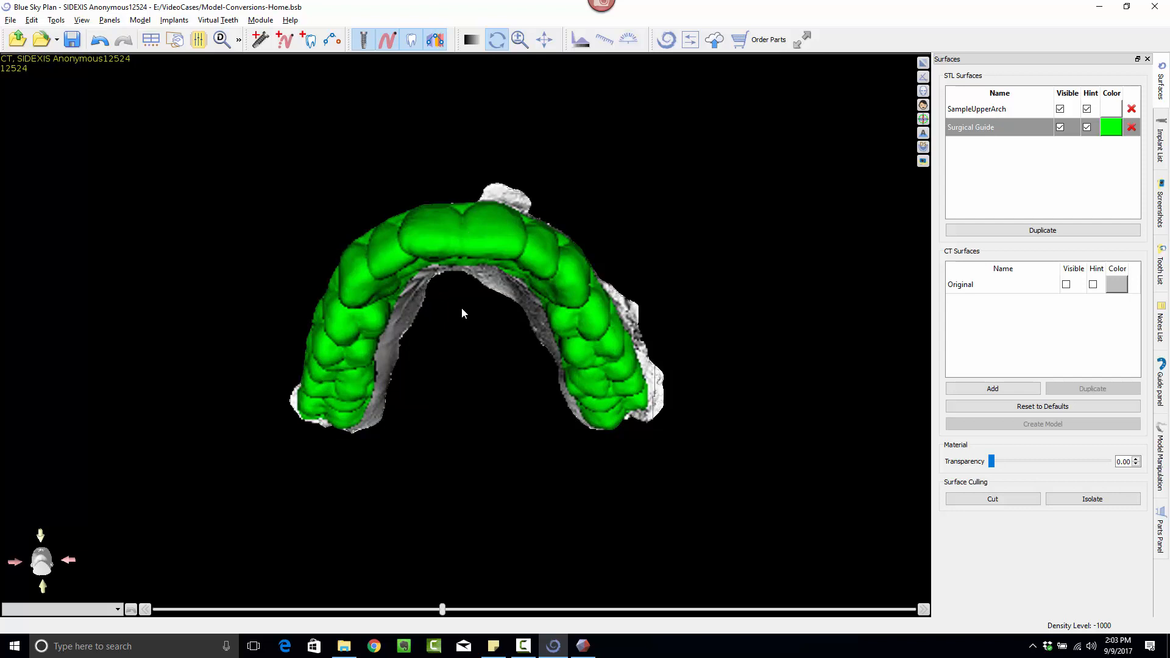
{"action": "left_click_drag", "start_coordinate": [445, 144], "coordinate": [437, 393]}
{"action": "left_click_drag", "start_coordinate": [490, 357], "coordinate": [373, 329]}
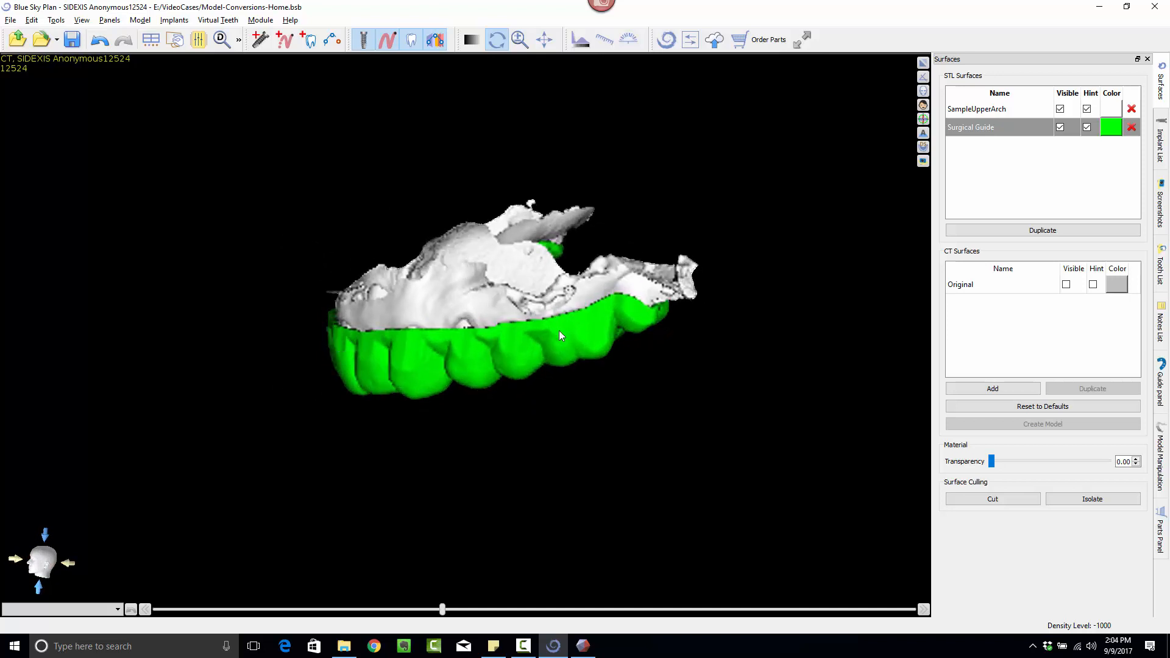
Step: Examine the green guide on the arch from the biting surface and the front, and open the data export settings
{"action": "left_click_drag", "start_coordinate": [252, 397], "coordinate": [397, 290]}
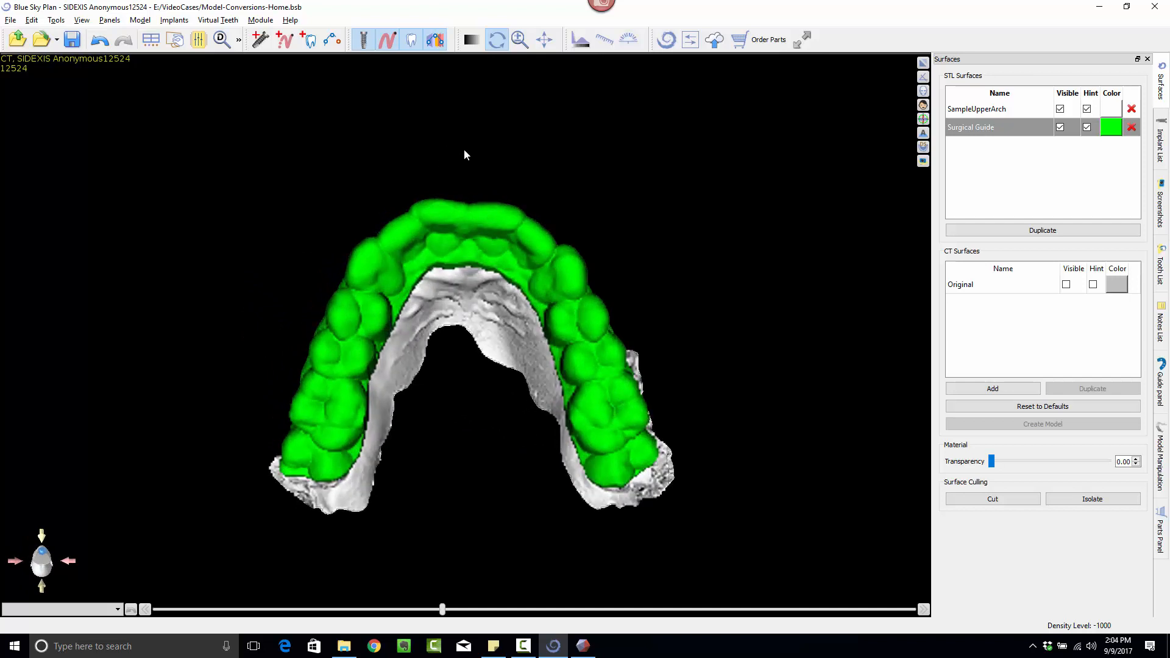
{"action": "left_click_drag", "start_coordinate": [465, 152], "coordinate": [596, 183]}
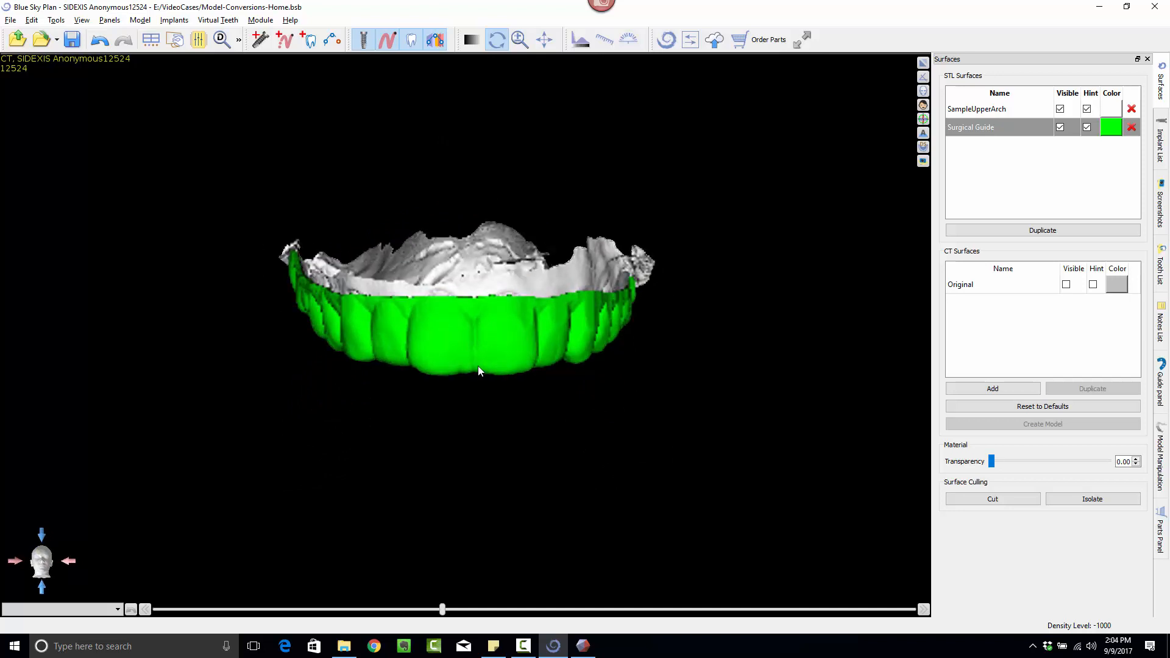
{"action": "left_click_drag", "start_coordinate": [477, 371], "coordinate": [441, 236]}
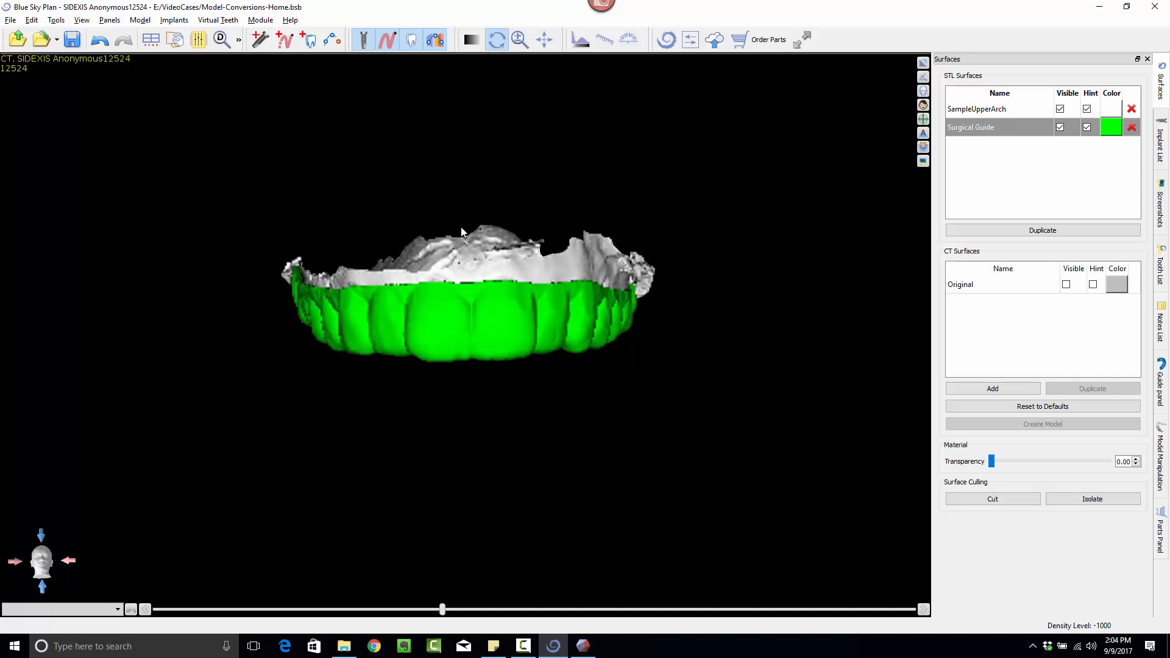
{"action": "left_click", "coordinate": [10, 20]}
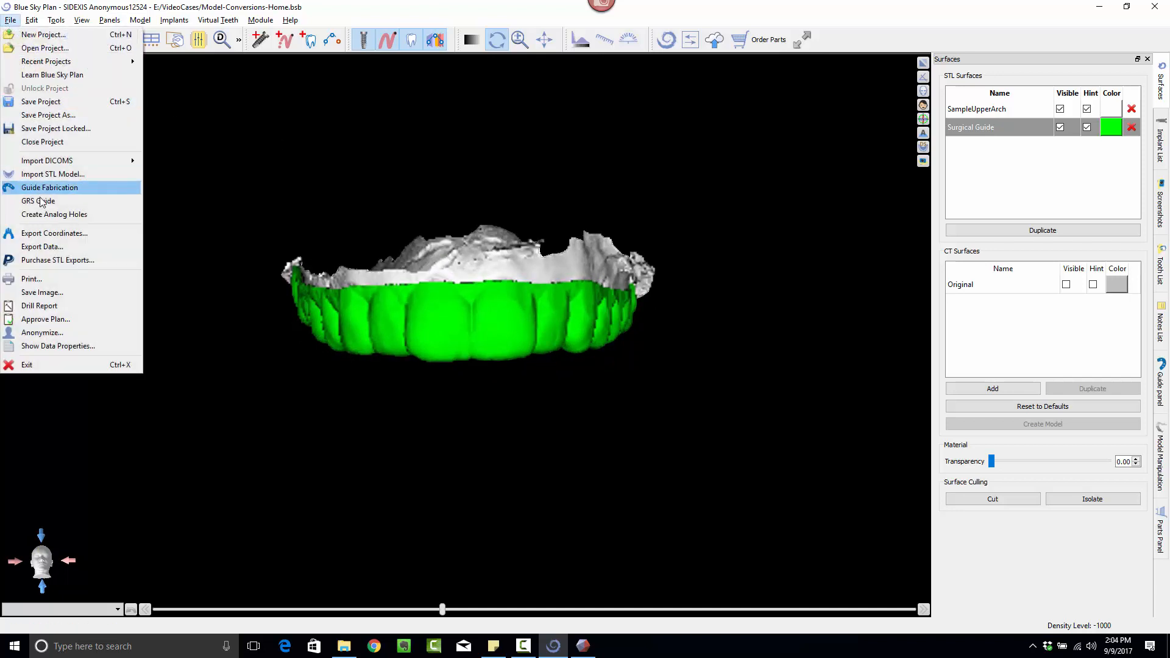
{"action": "left_click", "coordinate": [52, 250]}
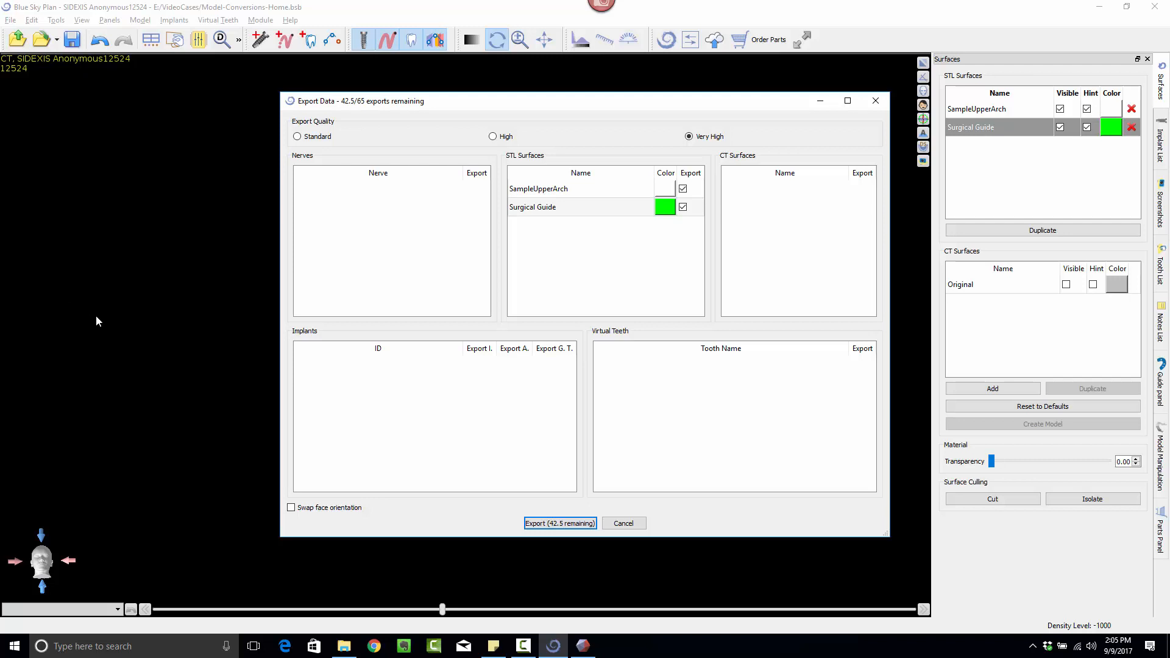
Step: Compare with the Model and Mesh objects in Meshmixer from the front and above, and cancel the data export in Blue Sky Plan
{"action": "key", "text": "alt+Tab"}
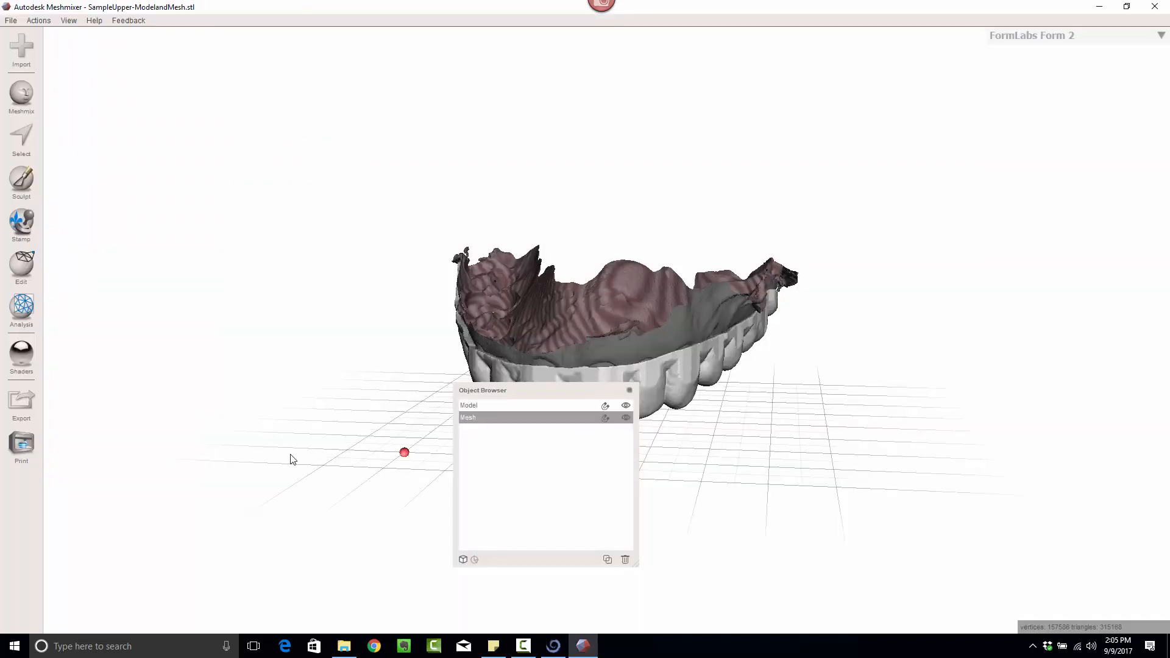
{"action": "right_click_drag", "start_coordinate": [325, 461], "coordinate": [499, 387]}
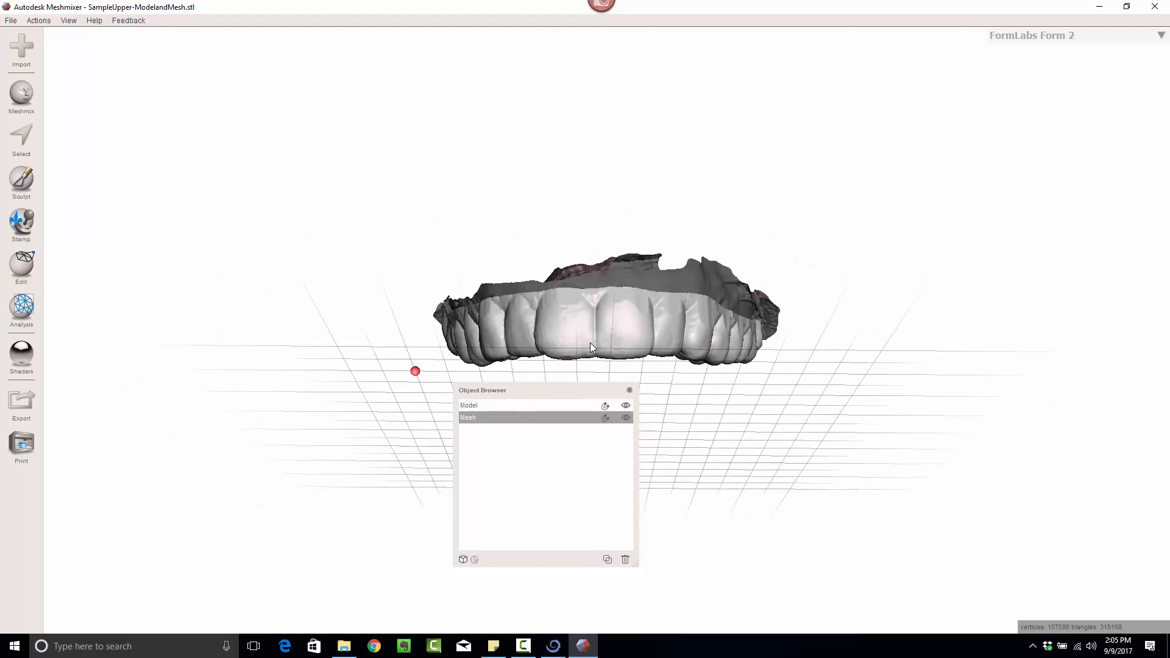
{"action": "key", "text": "alt+Tab"}
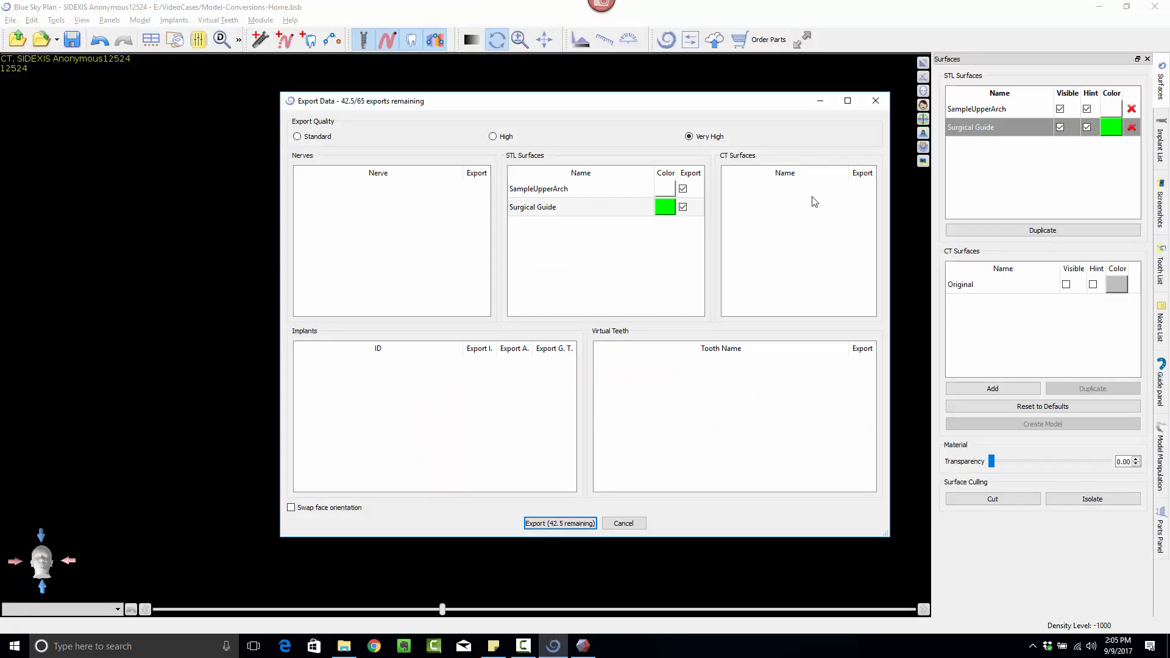
{"action": "key", "text": "alt+Tab"}
{"action": "right_click_drag", "start_coordinate": [643, 227], "coordinate": [480, 342]}
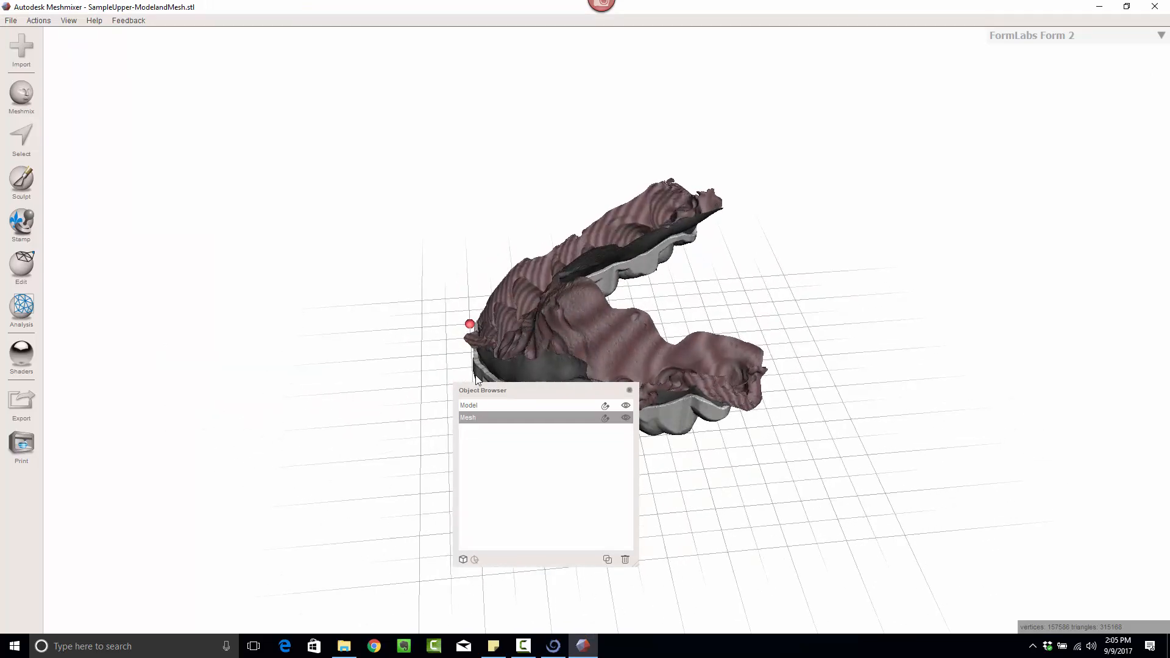
{"action": "key", "text": "alt+Tab"}
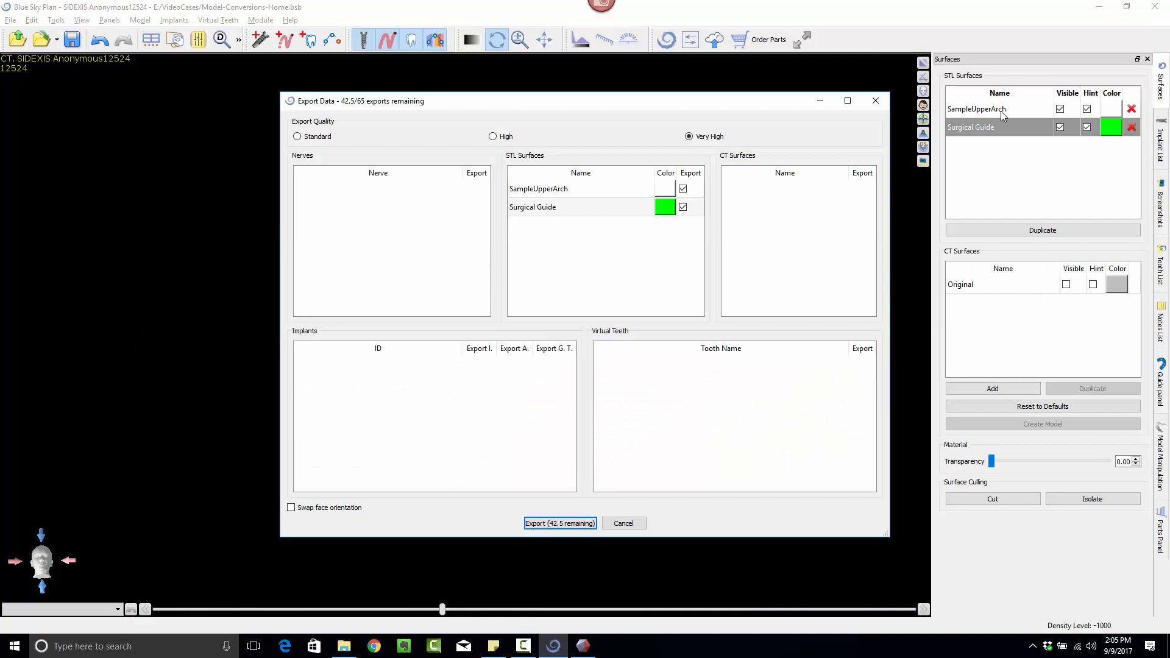
{"action": "left_click", "coordinate": [624, 522]}
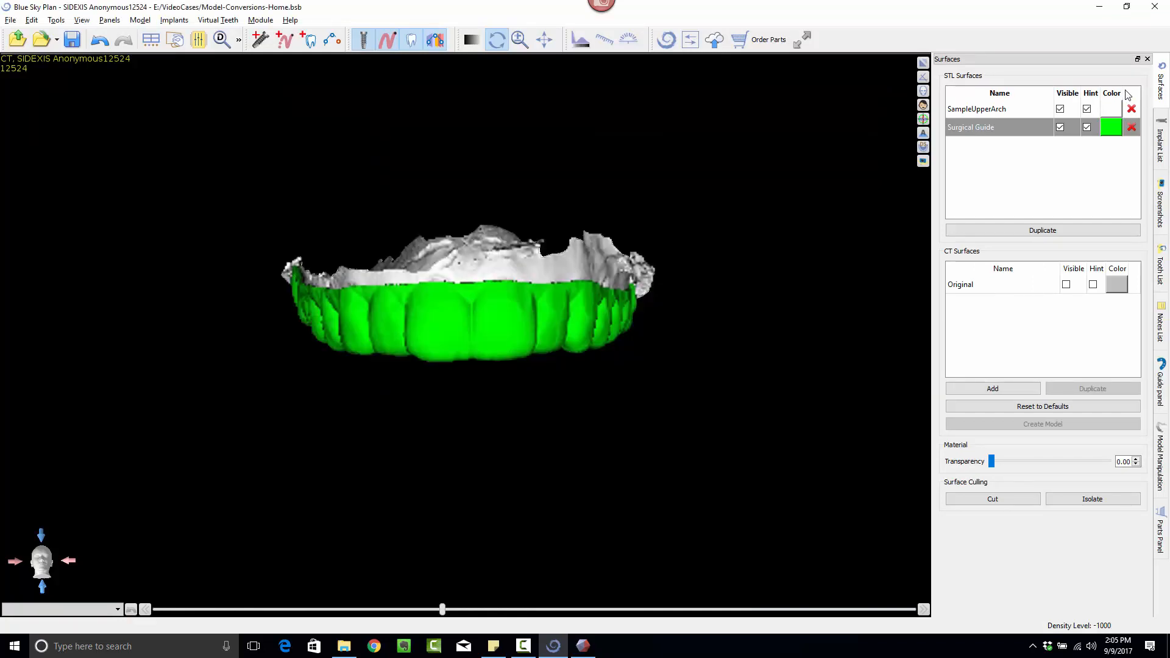
Step: Delete the Surgical Guide surface and try to duplicate the SampleUpperArch surface
{"action": "left_click", "coordinate": [993, 115]}
{"action": "left_click", "coordinate": [1132, 127]}
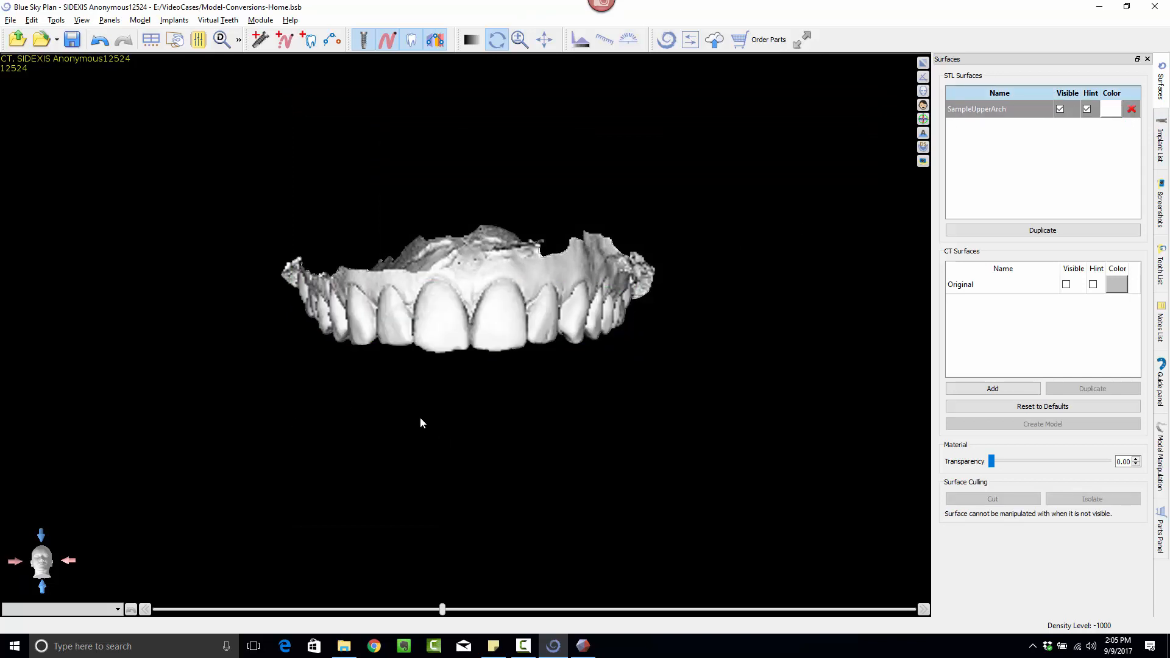
{"action": "scroll", "coordinate": [337, 395], "scroll_direction": "up", "scroll_amount": 2}
{"action": "left_click", "coordinate": [958, 109]}
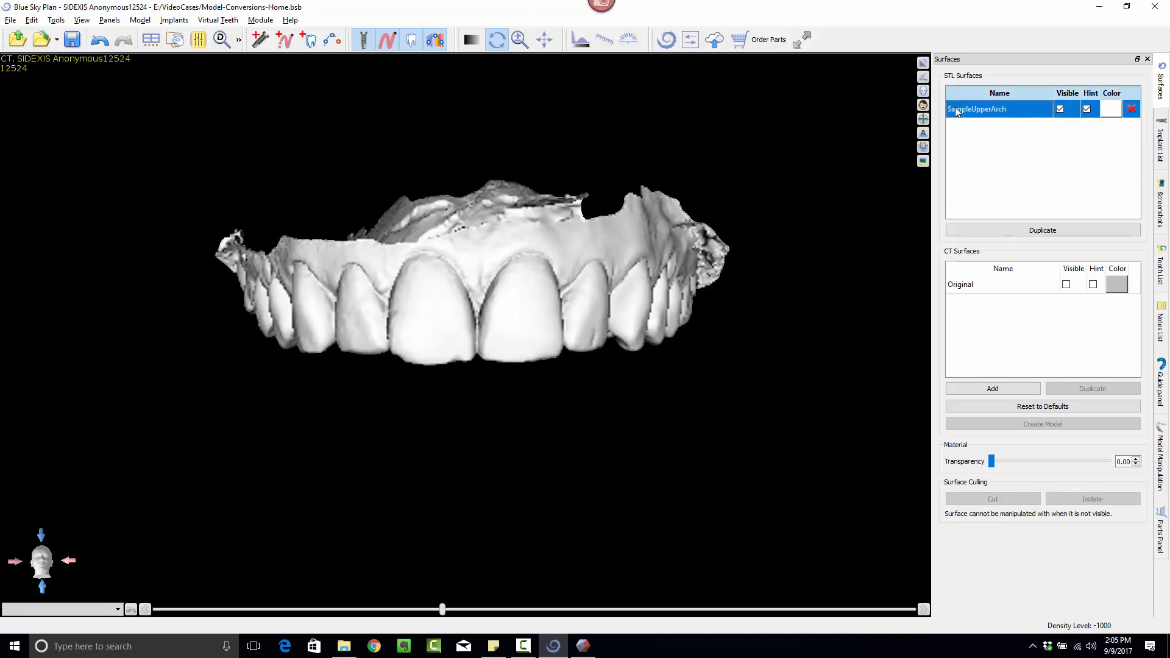
{"action": "left_click", "coordinate": [1003, 231]}
{"action": "scroll", "coordinate": [792, 245], "scroll_direction": "down", "scroll_amount": 3}
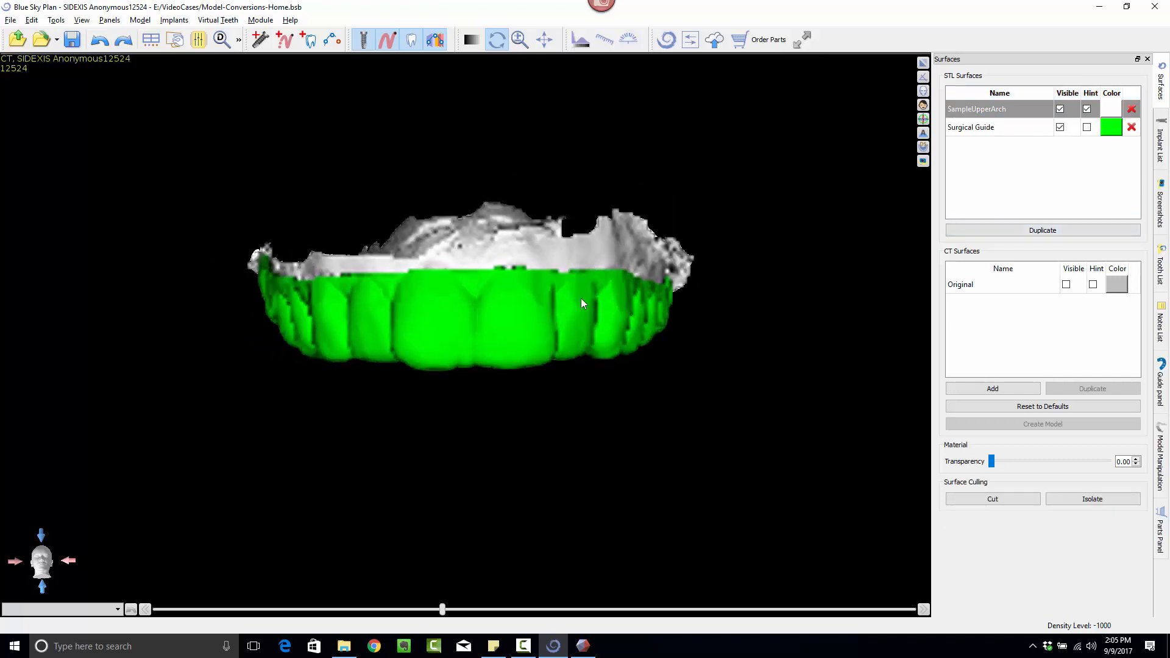
Step: Hide the Surgical Guide, try again to duplicate the arch, and delete the extra Surgical Guide copy
{"action": "left_click", "coordinate": [1061, 127]}
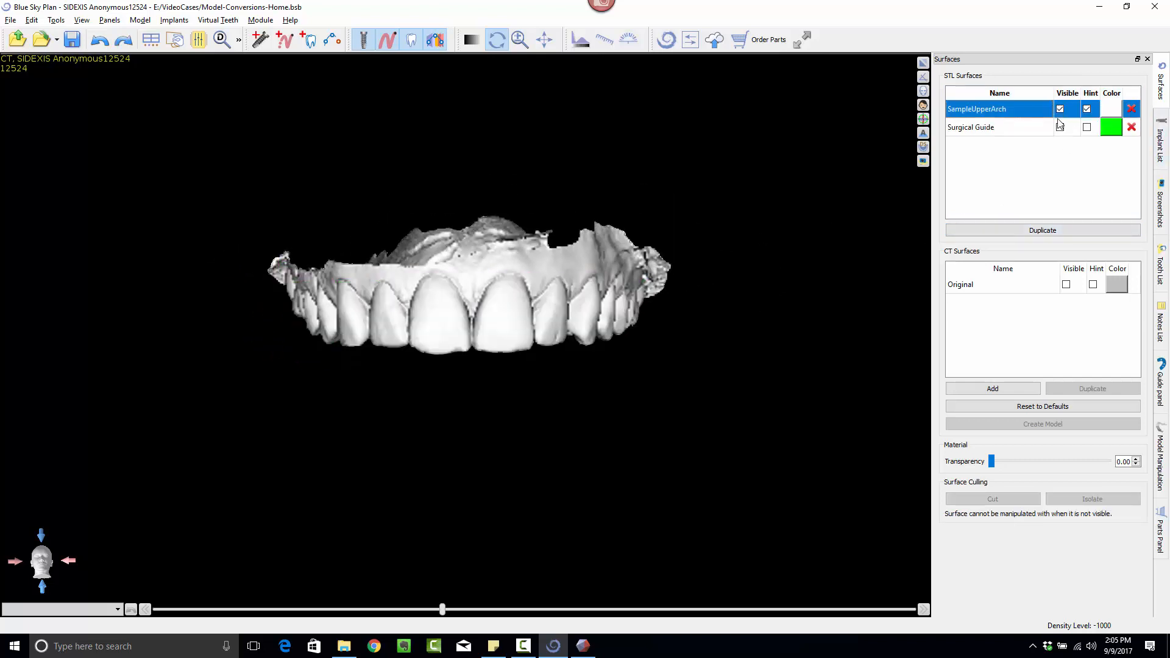
{"action": "left_click", "coordinate": [1024, 231]}
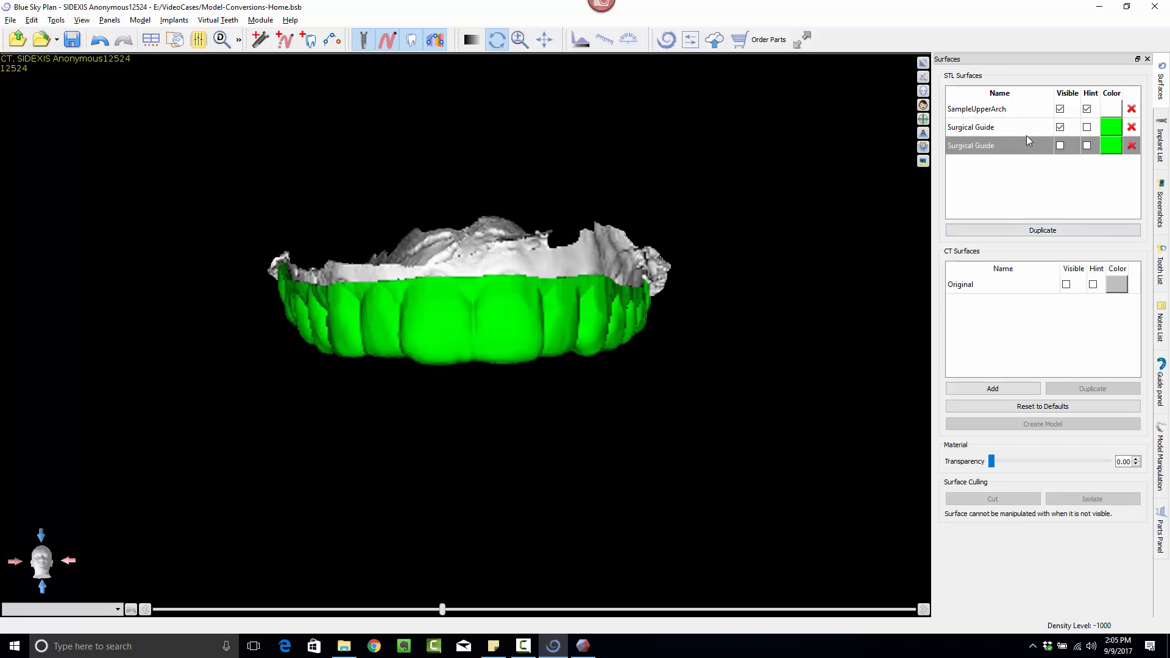
{"action": "left_click", "coordinate": [1132, 145]}
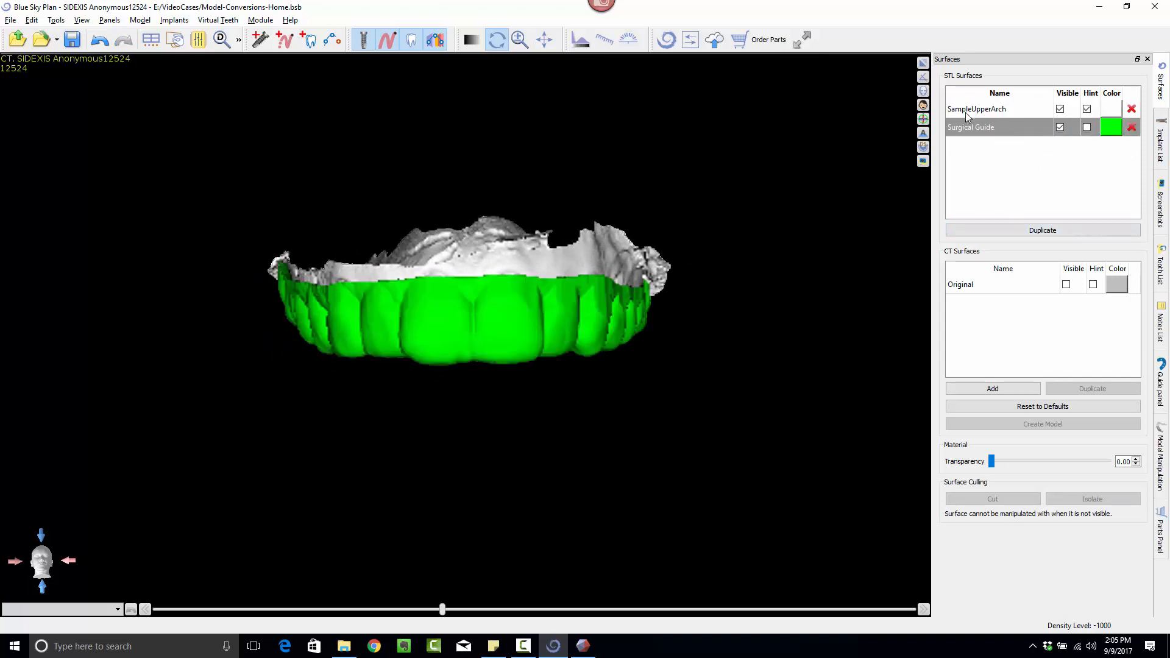
Step: Duplicate the SampleUpperArch surface and hide both the original arch and the Surgical Guide
{"action": "left_click", "coordinate": [971, 110]}
{"action": "left_click", "coordinate": [1034, 231]}
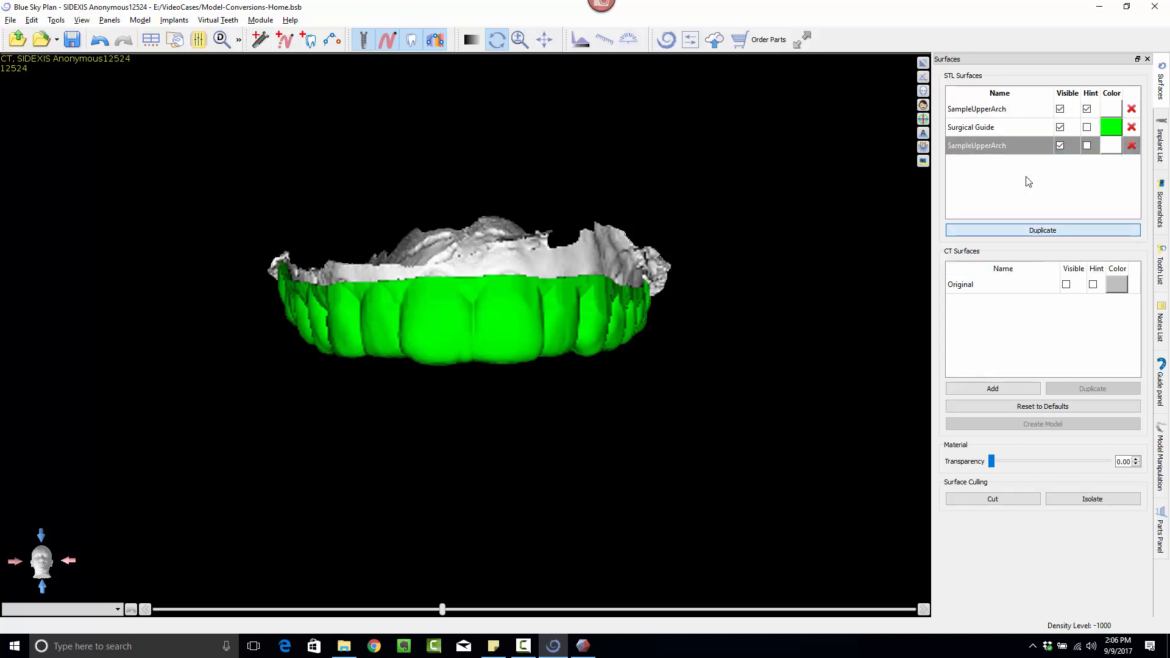
{"action": "left_click", "coordinate": [1059, 109]}
{"action": "left_click", "coordinate": [1059, 127]}
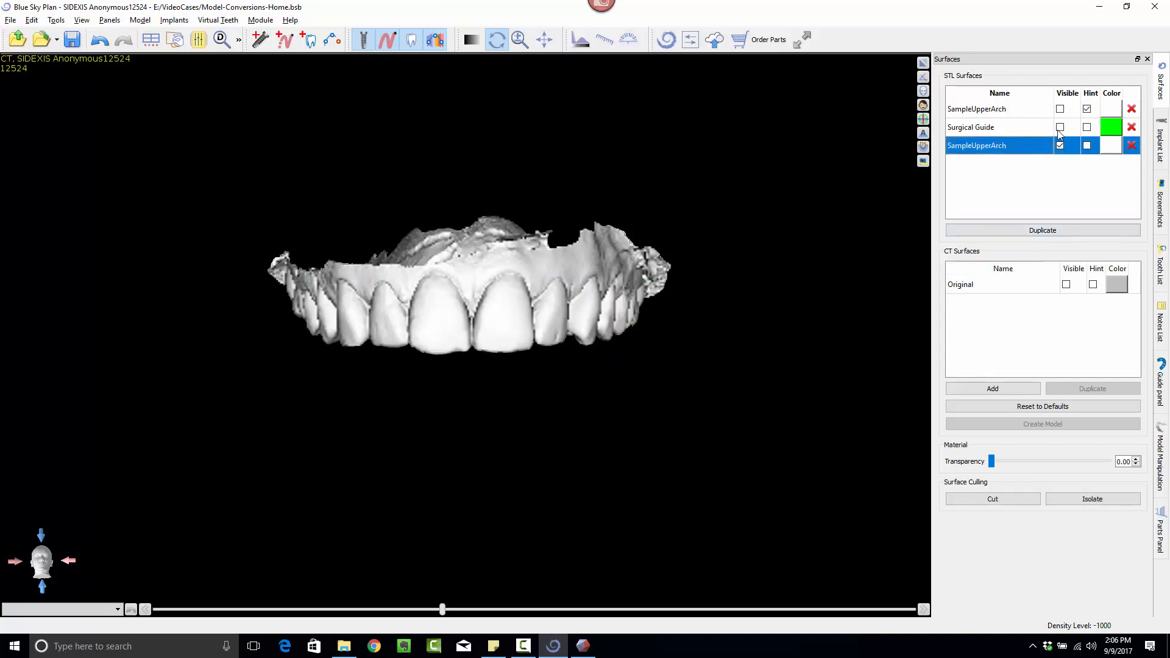
{"action": "scroll", "coordinate": [773, 282], "scroll_direction": "down", "scroll_amount": 2}
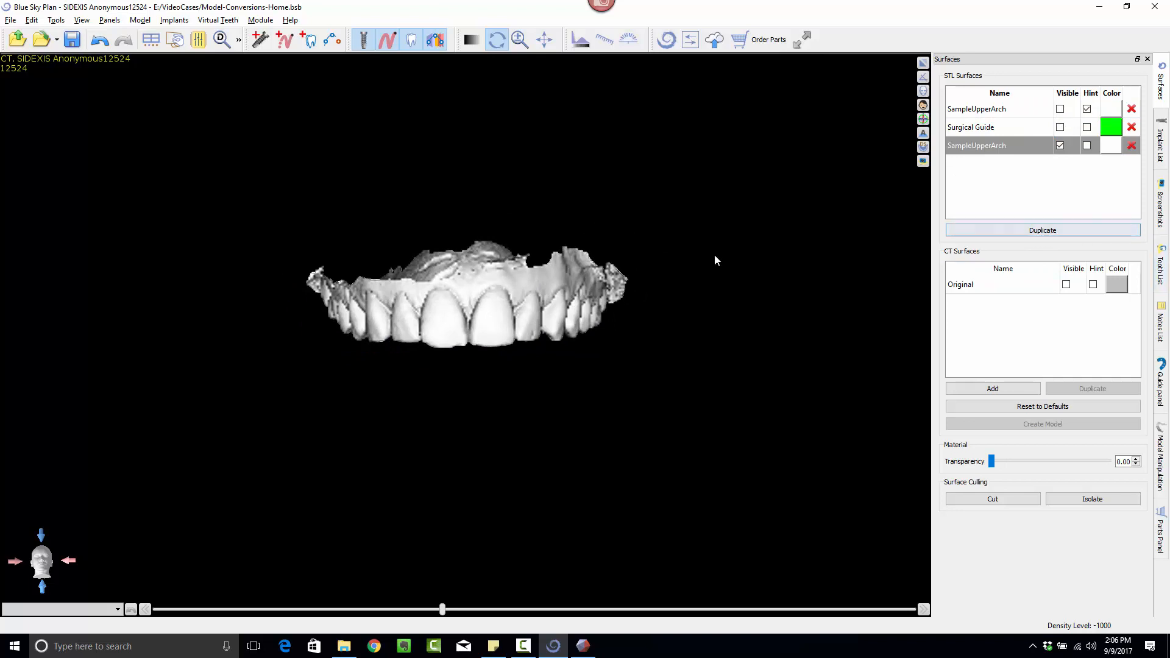
Step: View the arch from the side and choose the visible SampleUpperArch copy as the model for manipulation
{"action": "left_click", "coordinate": [68, 562]}
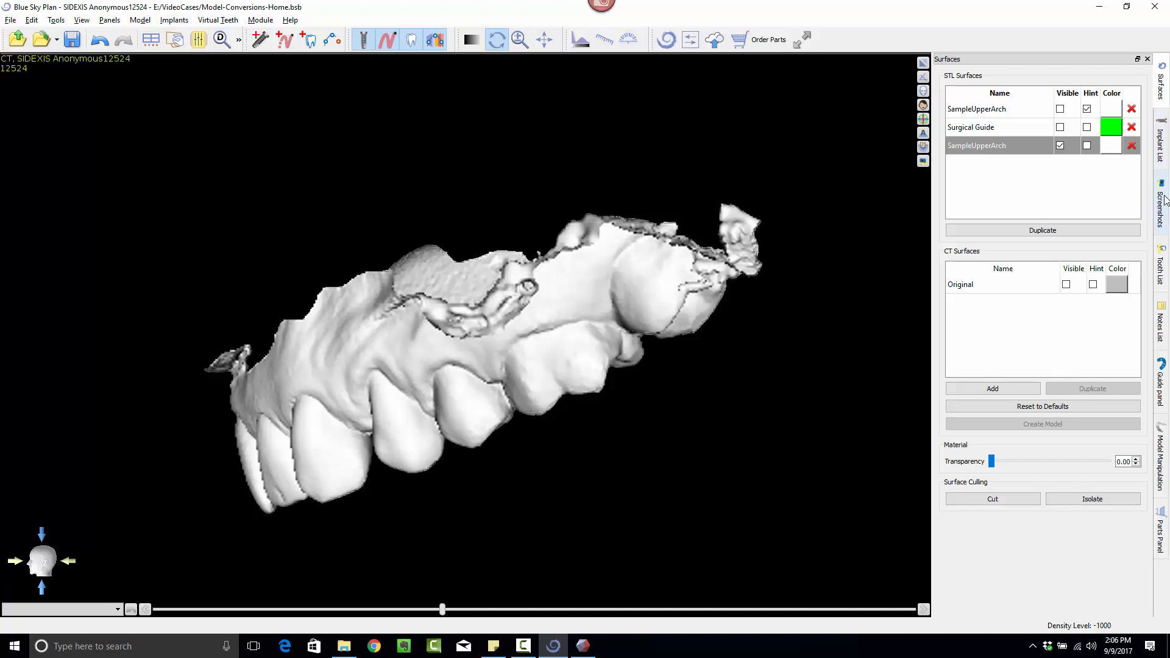
{"action": "left_click", "coordinate": [1162, 433]}
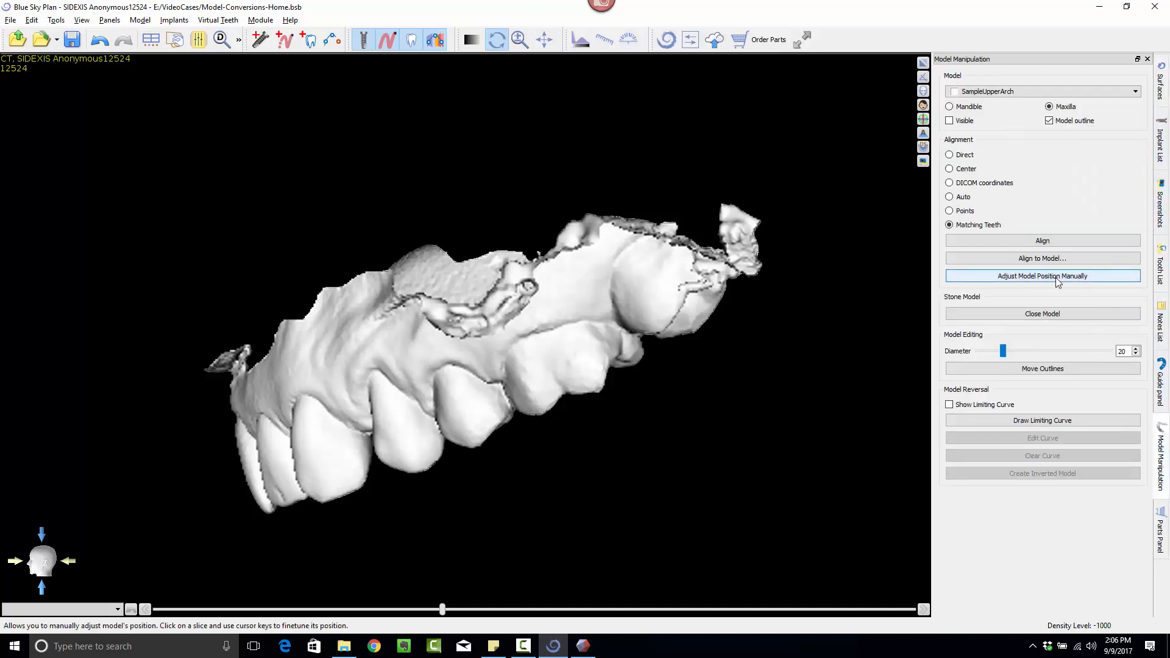
{"action": "left_click", "coordinate": [1042, 276]}
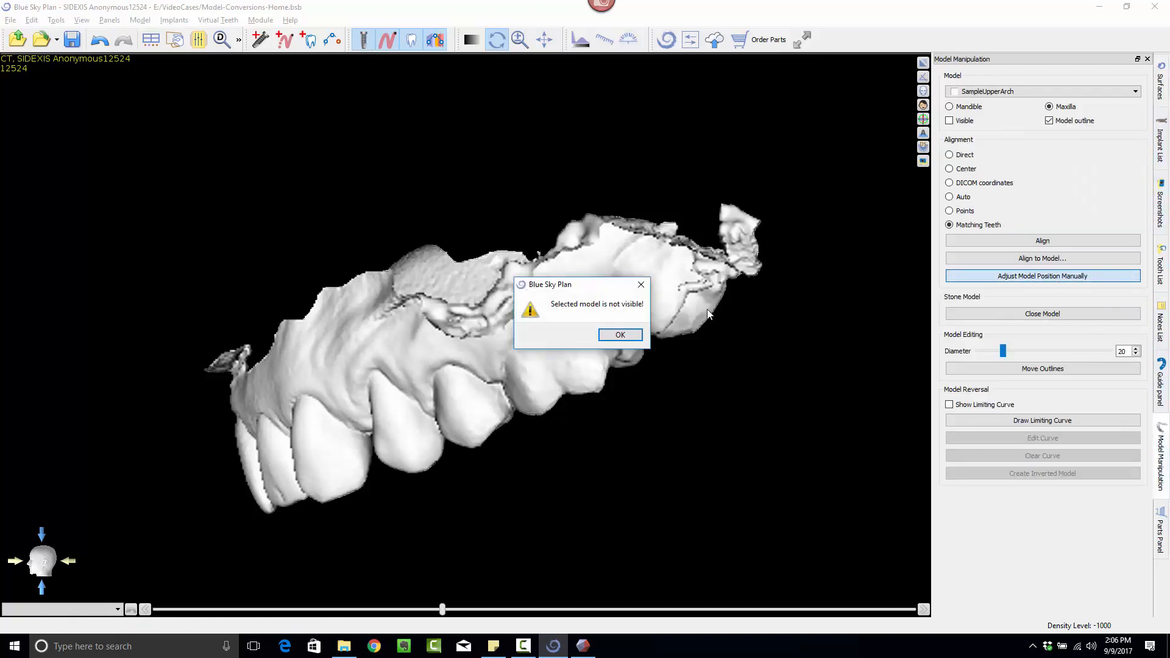
{"action": "left_click", "coordinate": [641, 284]}
{"action": "left_click", "coordinate": [1025, 92]}
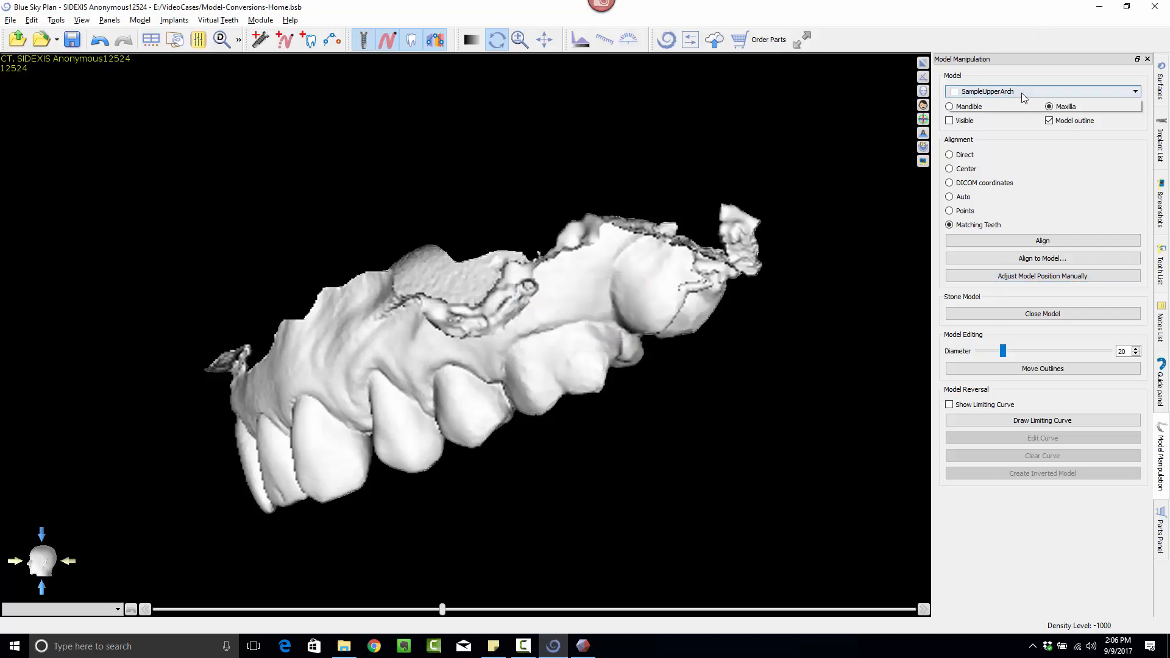
{"action": "left_click", "coordinate": [982, 115]}
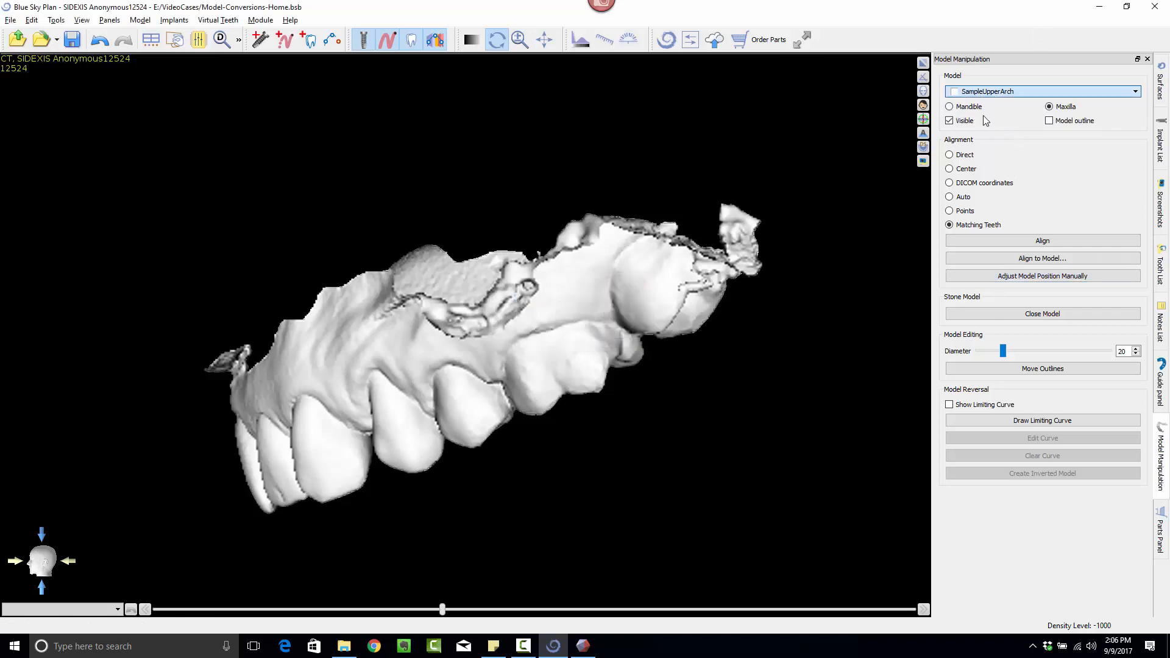
Step: Manually rotate the arch copy in side view until its biting plane is about level, and finish the position adjustment
{"action": "left_click", "coordinate": [1018, 277]}
{"action": "left_click_drag", "start_coordinate": [714, 119], "coordinate": [728, 264]}
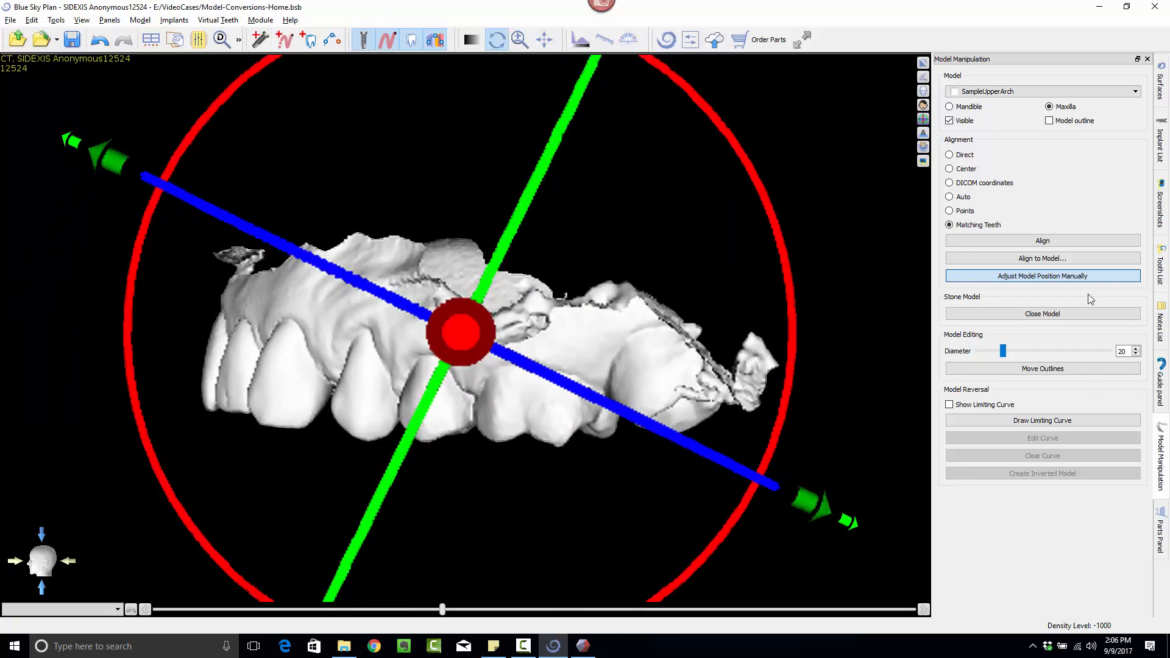
{"action": "left_click", "coordinate": [1081, 277]}
{"action": "left_click", "coordinate": [1081, 277]}
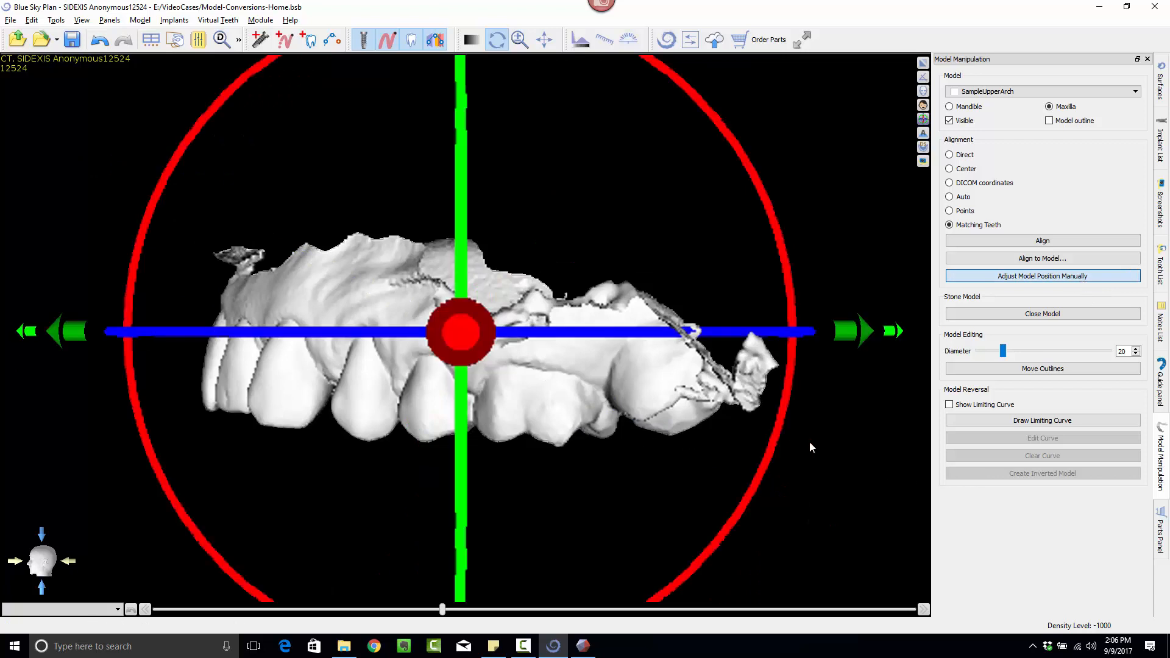
{"action": "left_click_drag", "start_coordinate": [777, 437], "coordinate": [778, 429]}
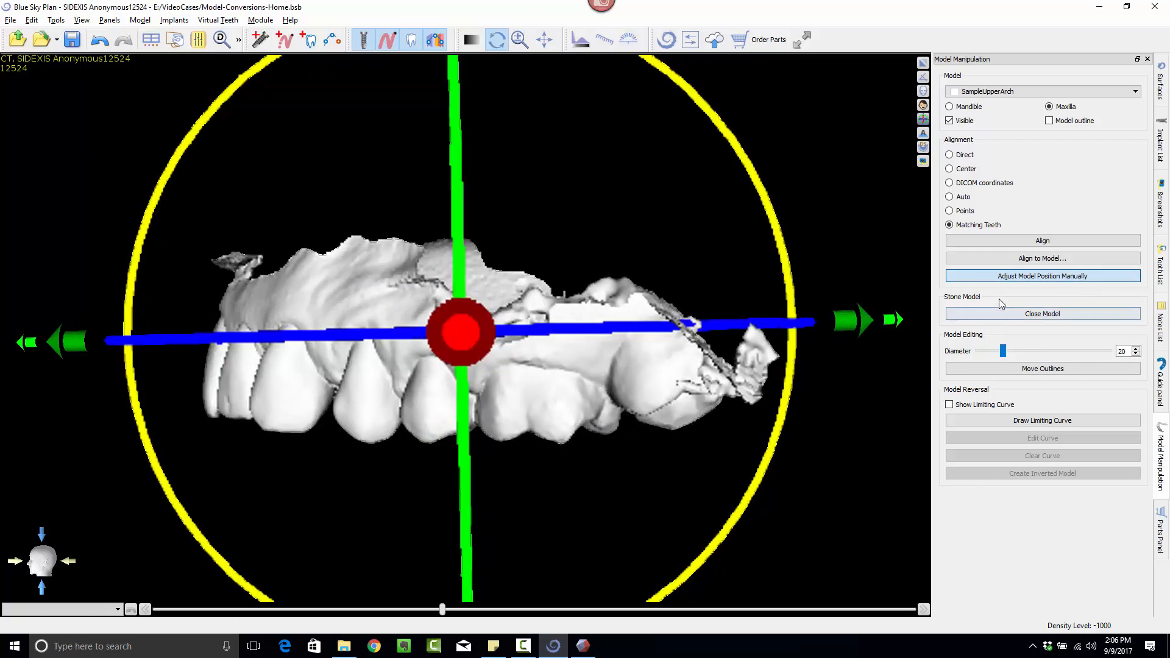
{"action": "left_click", "coordinate": [1001, 280]}
{"action": "left_click", "coordinate": [1000, 280]}
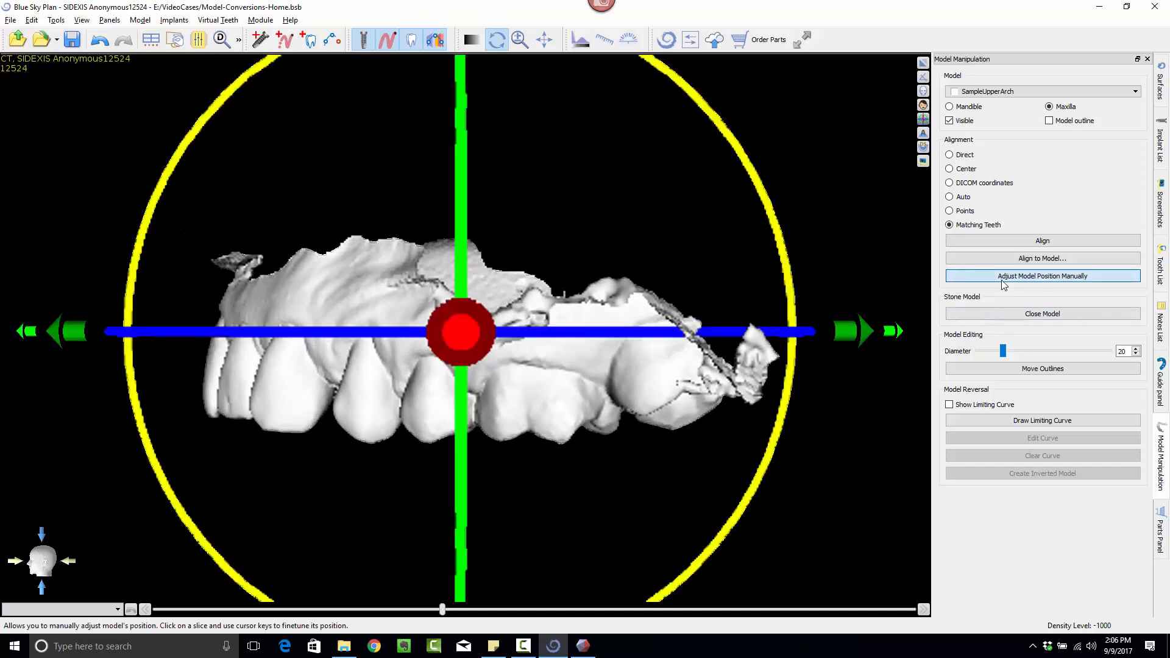
{"action": "left_click", "coordinate": [1000, 280]}
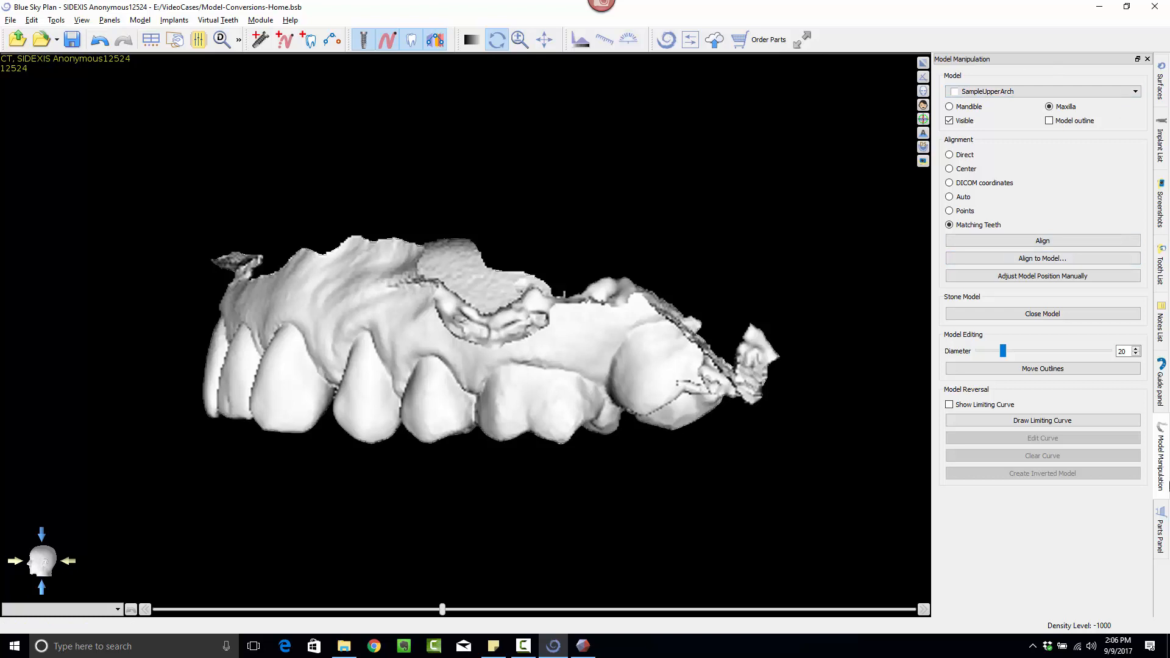
Step: Choose the rotated SampleUpperArch copy as the guide model and draw the surgical guide curve along the outer gum line of the teeth
{"action": "left_click", "coordinate": [1162, 396]}
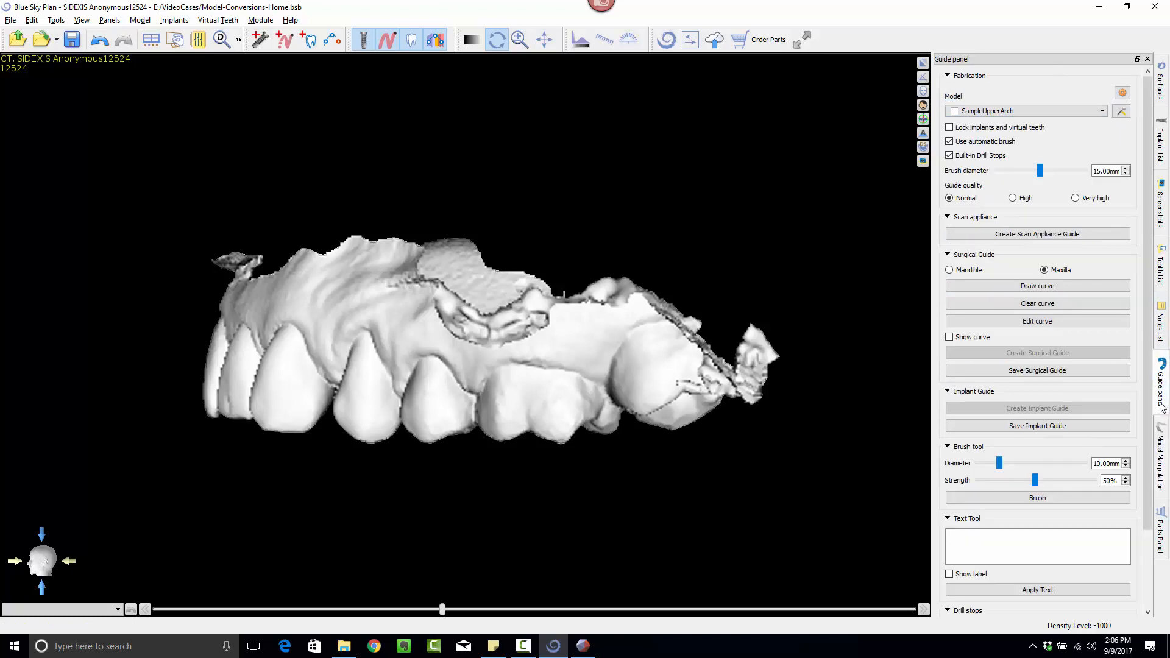
{"action": "left_click", "coordinate": [1011, 112]}
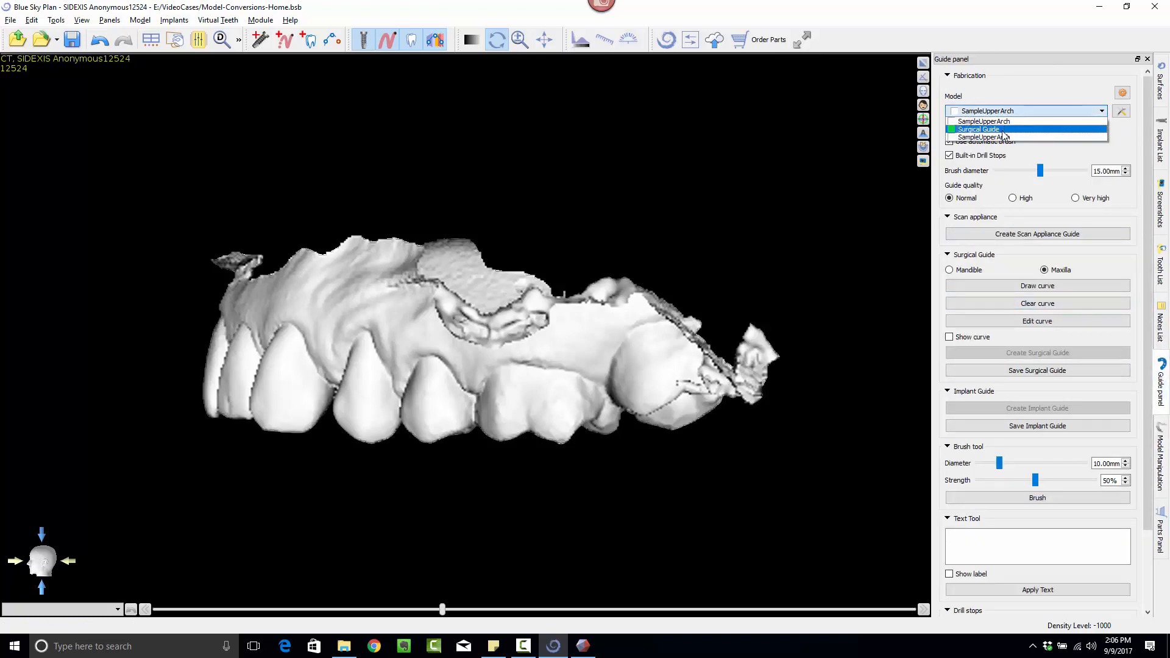
{"action": "left_click", "coordinate": [1002, 128]}
{"action": "left_click", "coordinate": [1000, 289]}
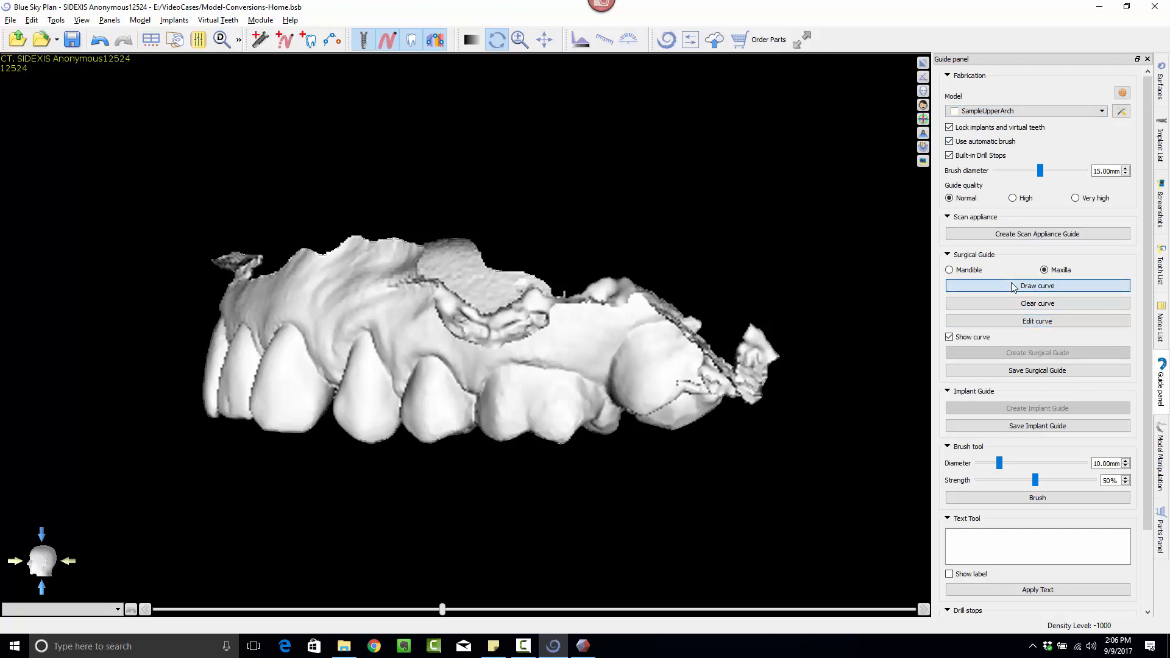
{"action": "left_click_drag", "start_coordinate": [3, 365], "coordinate": [350, 328]}
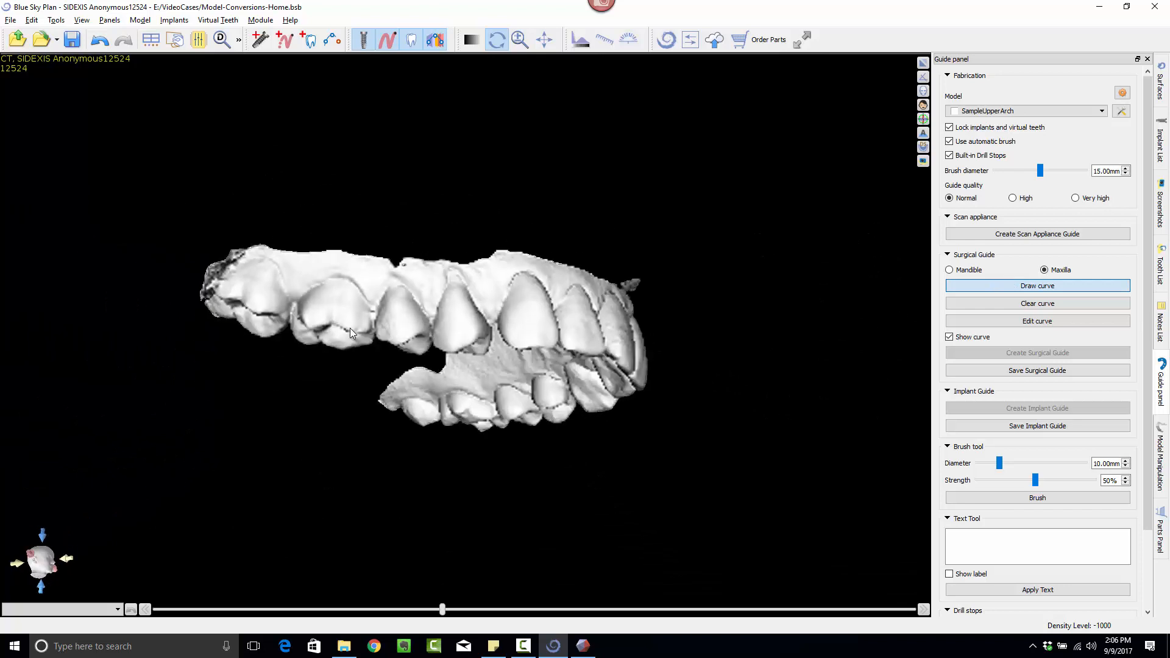
{"action": "mouse_move", "coordinate": [271, 274]}
{"action": "left_mouse_down"}
{"action": "mouse_move", "coordinate": [683, 303]}
{"action": "mouse_move", "coordinate": [237, 336]}
{"action": "mouse_move", "coordinate": [368, 313]}
{"action": "left_mouse_up"}
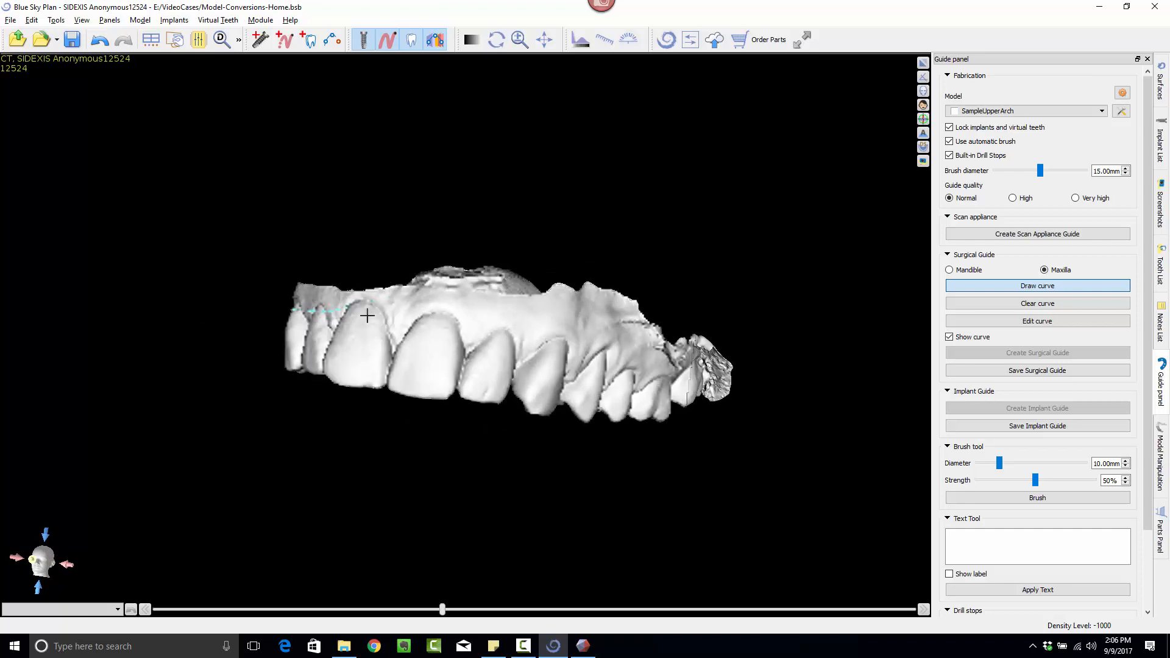
{"action": "mouse_move", "coordinate": [454, 323]}
{"action": "left_mouse_down"}
{"action": "mouse_move", "coordinate": [629, 363]}
{"action": "mouse_move", "coordinate": [685, 393]}
{"action": "left_mouse_up"}
{"action": "left_click_drag", "start_coordinate": [425, 570], "coordinate": [812, 468]}
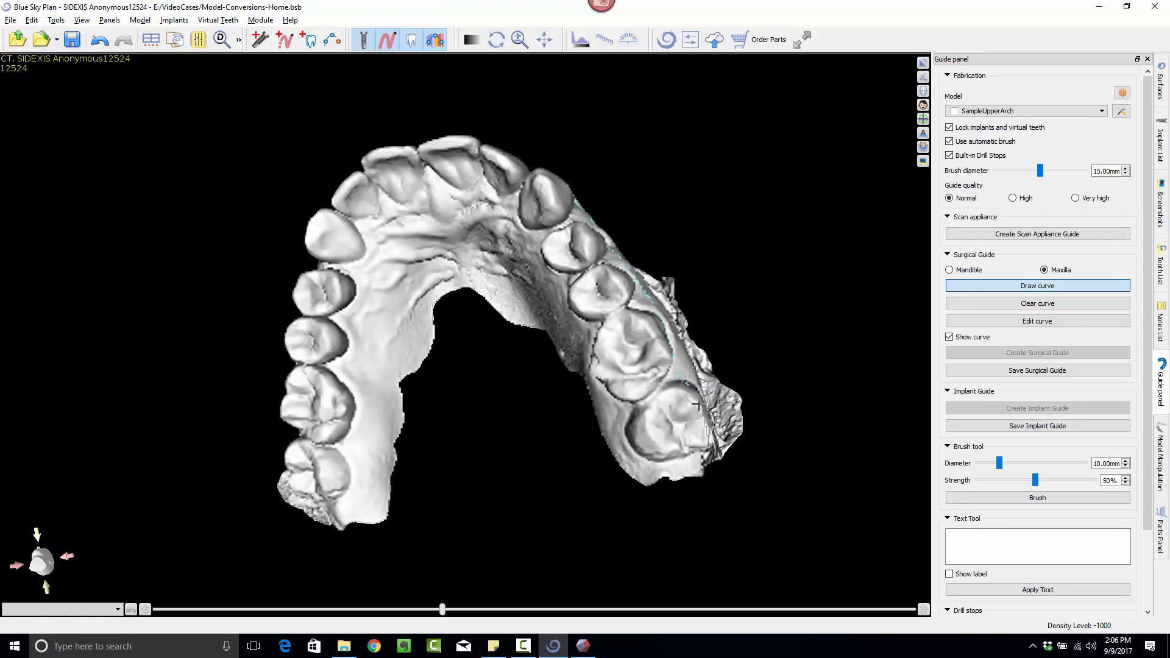
Step: Continue the guide curve around the last molars and along the palatal side of the teeth, and finish it as a closed loop
{"action": "right_click_drag", "start_coordinate": [615, 417], "coordinate": [622, 393]}
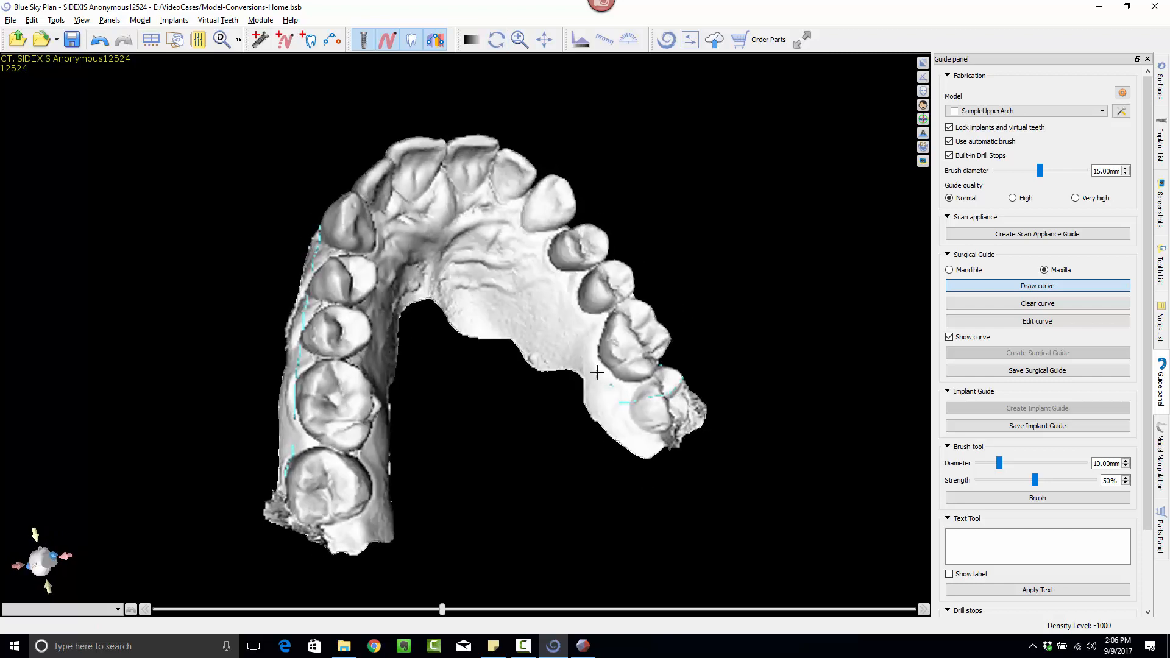
{"action": "left_click_drag", "start_coordinate": [510, 235], "coordinate": [399, 222]}
{"action": "right_click_drag", "start_coordinate": [639, 278], "coordinate": [410, 359]}
{"action": "double_click", "coordinate": [310, 490]}
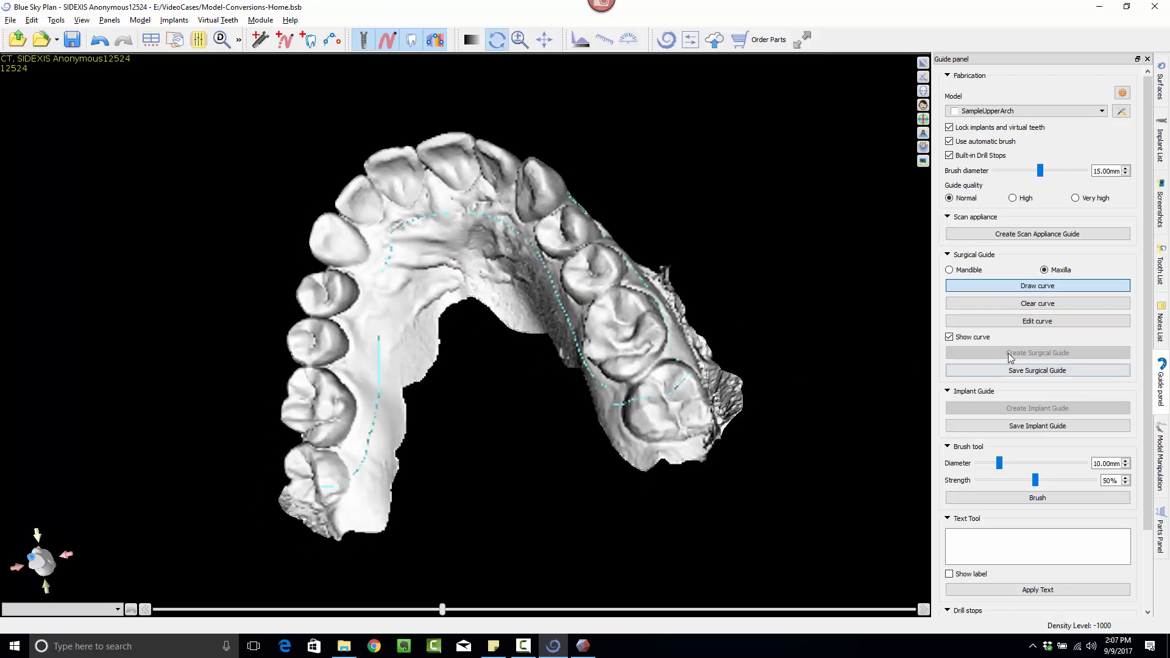
Step: Adjust the guide curve's points above the front teeth and create the surgical guide, saving the Custom handpiece preferences
{"action": "left_click", "coordinate": [1050, 320]}
{"action": "right_click_drag", "start_coordinate": [700, 365], "coordinate": [481, 321]}
{"action": "left_click_drag", "start_coordinate": [497, 290], "coordinate": [502, 272]}
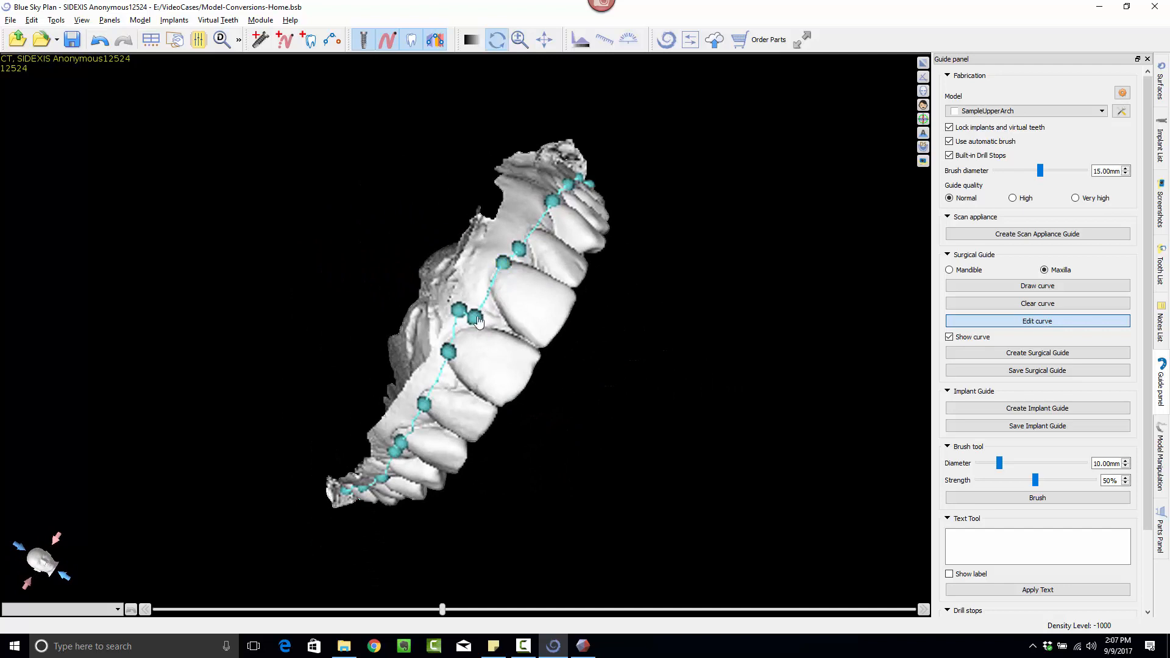
{"action": "mouse_move", "coordinate": [474, 319]}
{"action": "left_mouse_down"}
{"action": "mouse_move", "coordinate": [481, 289]}
{"action": "mouse_move", "coordinate": [466, 321]}
{"action": "left_mouse_up"}
{"action": "right_click_drag", "start_coordinate": [608, 258], "coordinate": [597, 317]}
{"action": "left_click", "coordinate": [1045, 354]}
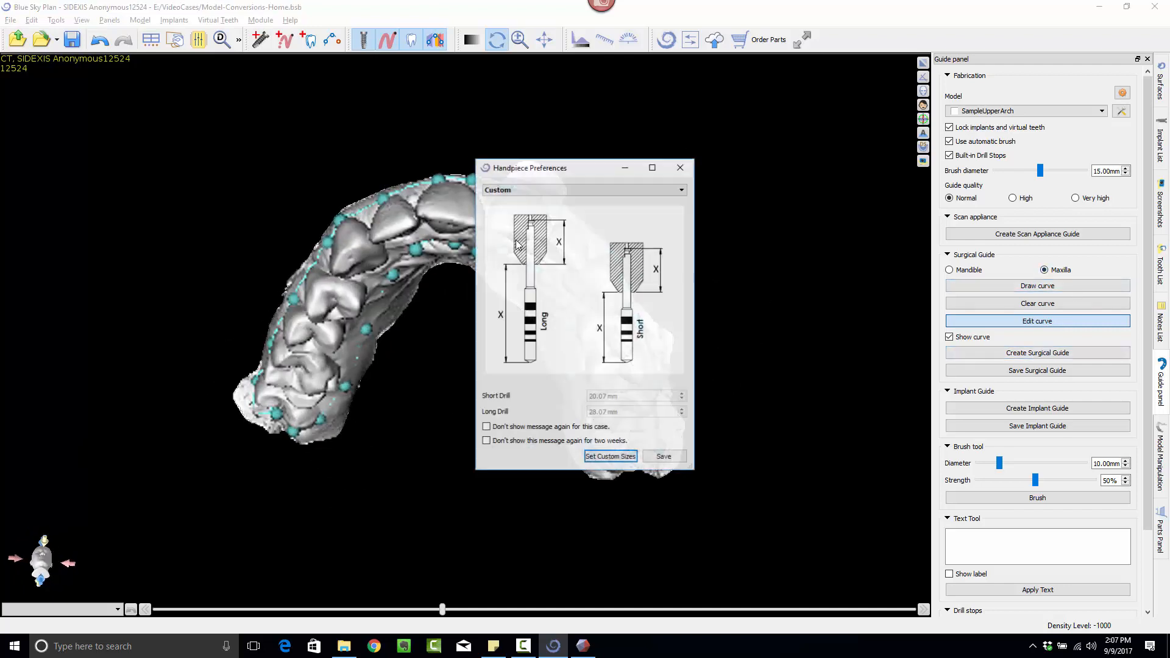
{"action": "left_click", "coordinate": [665, 460]}
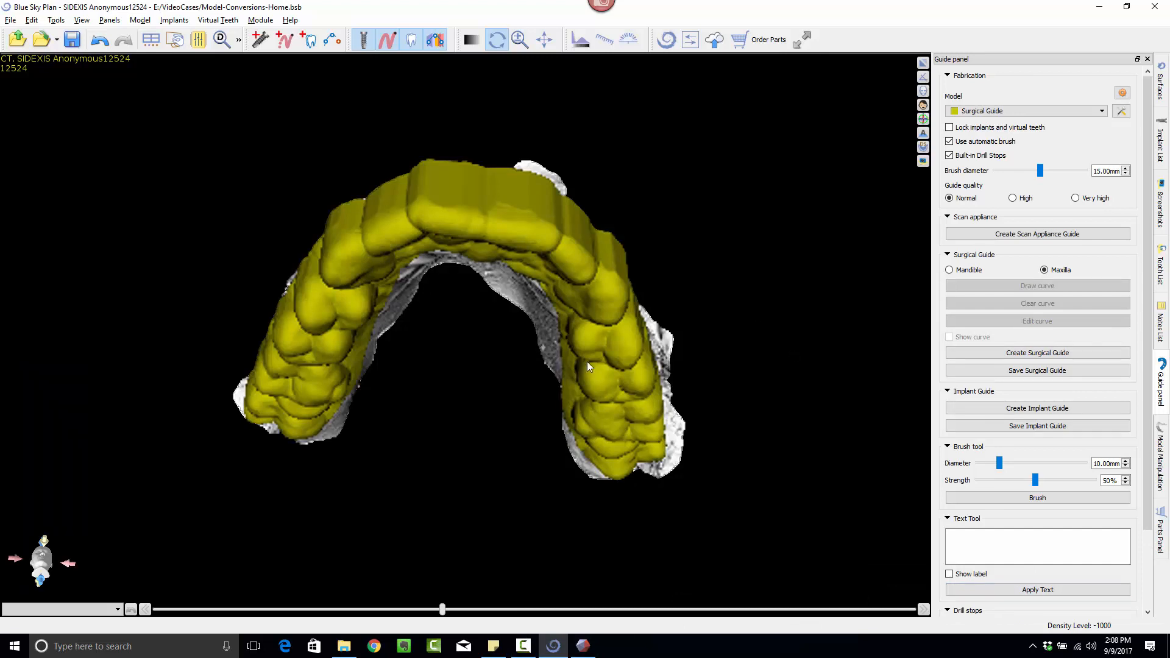
Step: Examine the new yellow guide from several sides in 3D and look closely at its gap to the front teeth
{"action": "right_click_drag", "start_coordinate": [435, 417], "coordinate": [488, 485]}
{"action": "left_click_drag", "start_coordinate": [488, 484], "coordinate": [521, 266]}
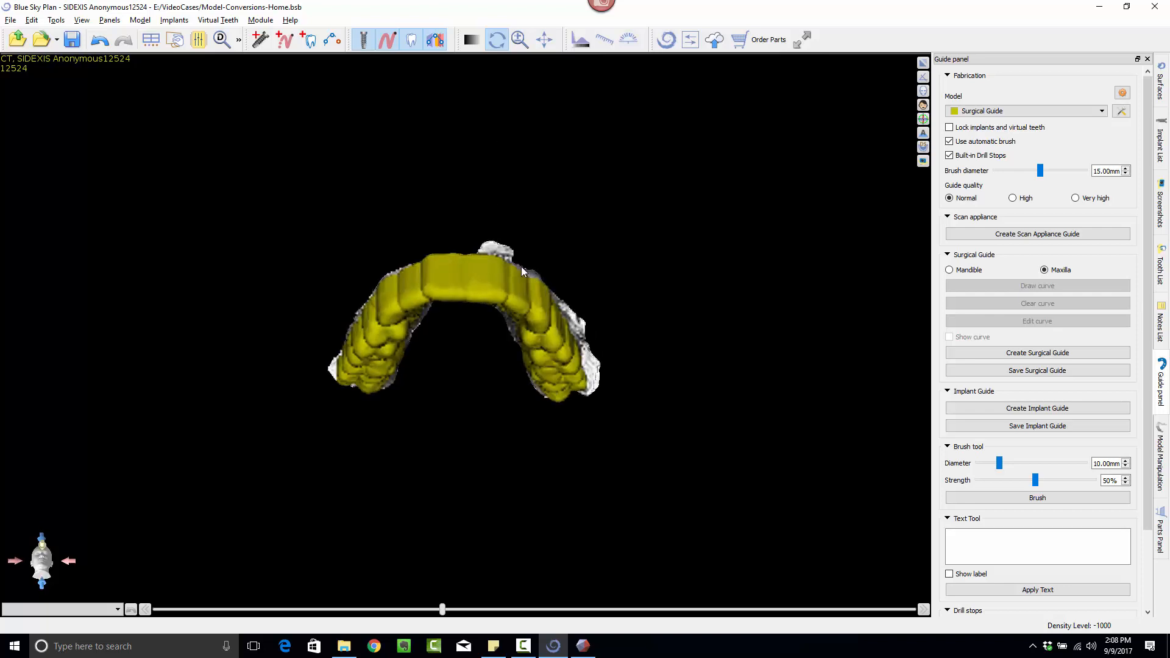
{"action": "right_click_drag", "start_coordinate": [521, 266], "coordinate": [494, 217]}
{"action": "left_click_drag", "start_coordinate": [587, 198], "coordinate": [345, 425]}
{"action": "scroll", "coordinate": [345, 425], "scroll_direction": "up", "scroll_amount": 4}
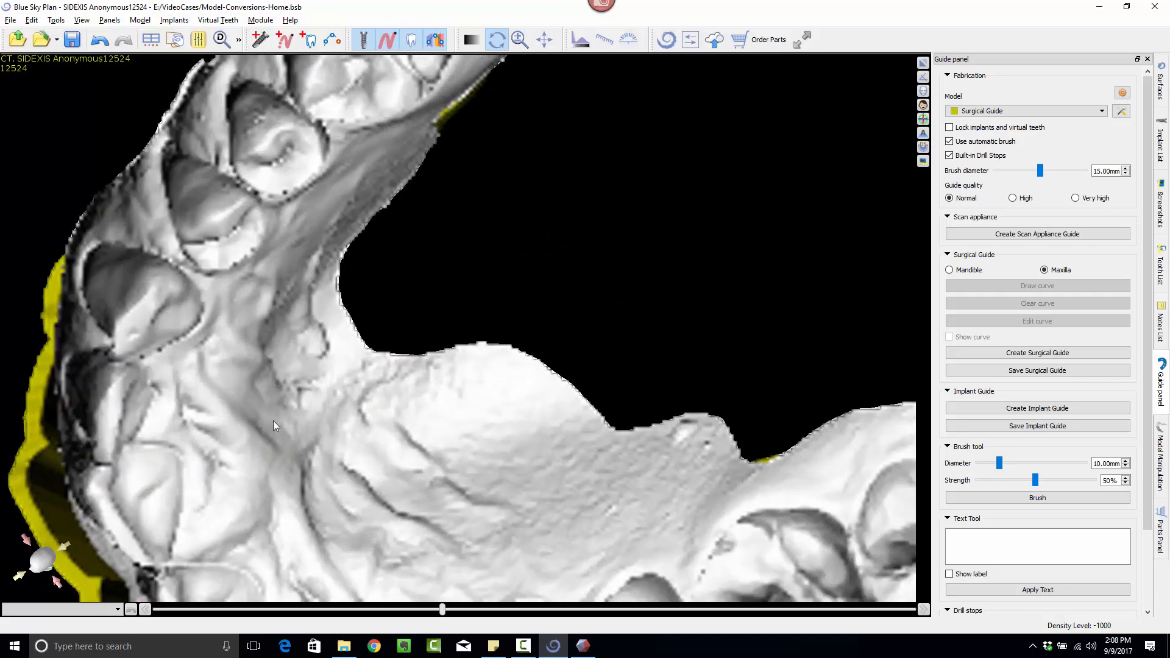
{"action": "left_click_drag", "start_coordinate": [272, 420], "coordinate": [599, 210]}
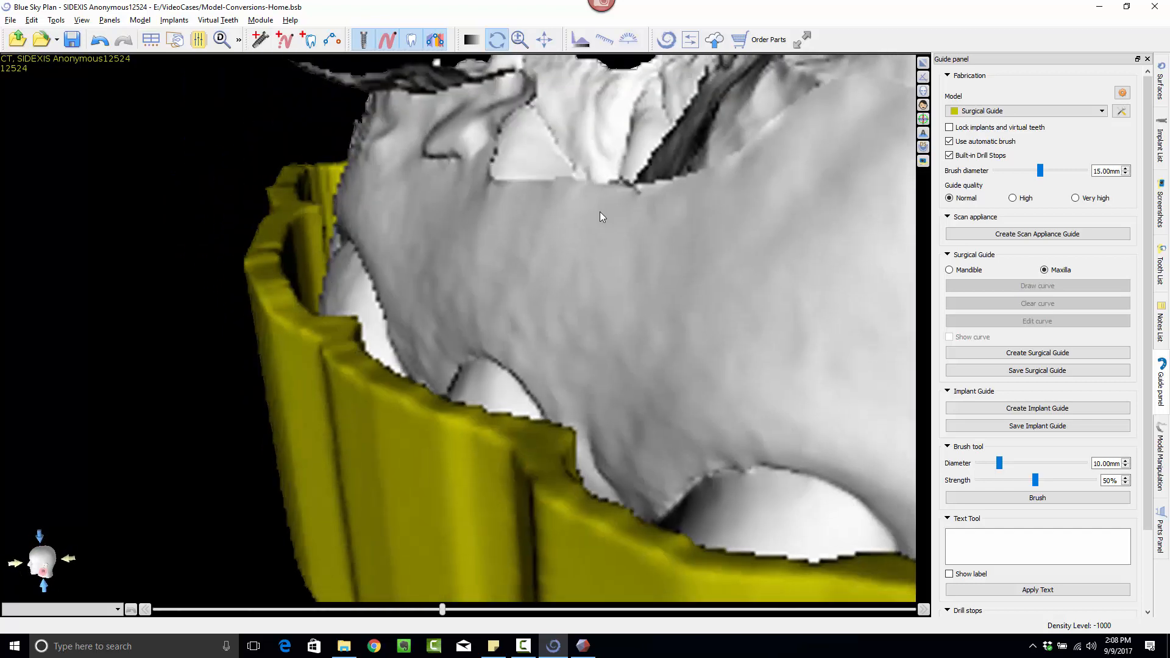
Step: Return to the multi-view layout and show the slice outline of the SampleUpperArch copy instead of the original arch's outline
{"action": "left_click", "coordinate": [922, 63]}
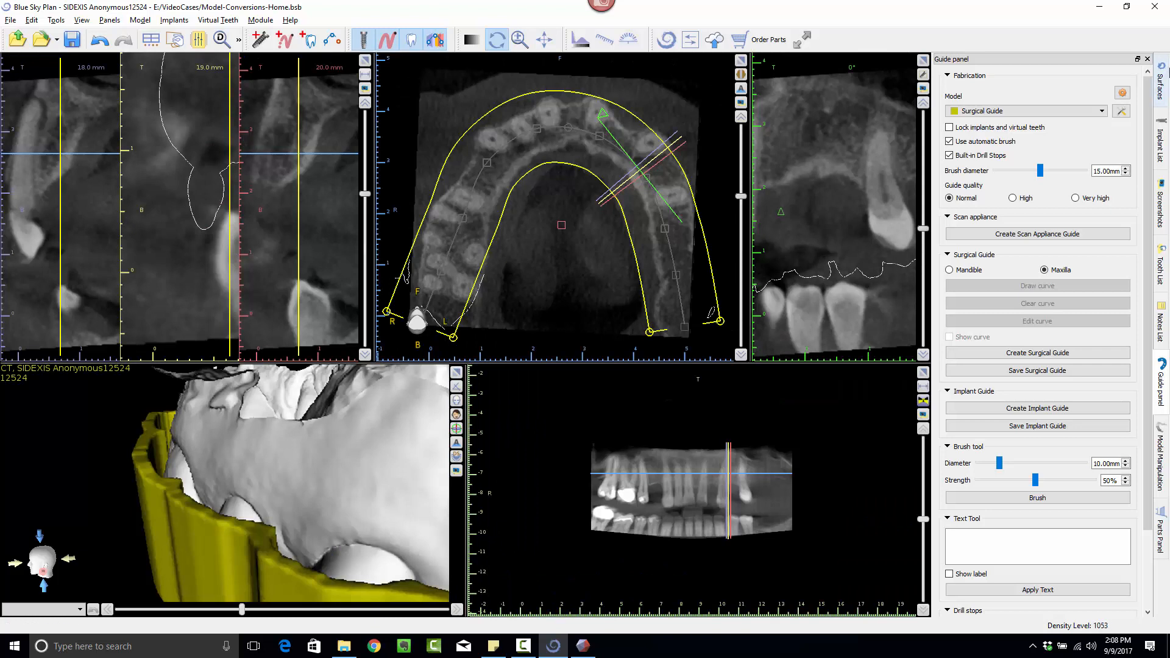
{"action": "left_click", "coordinate": [1163, 90]}
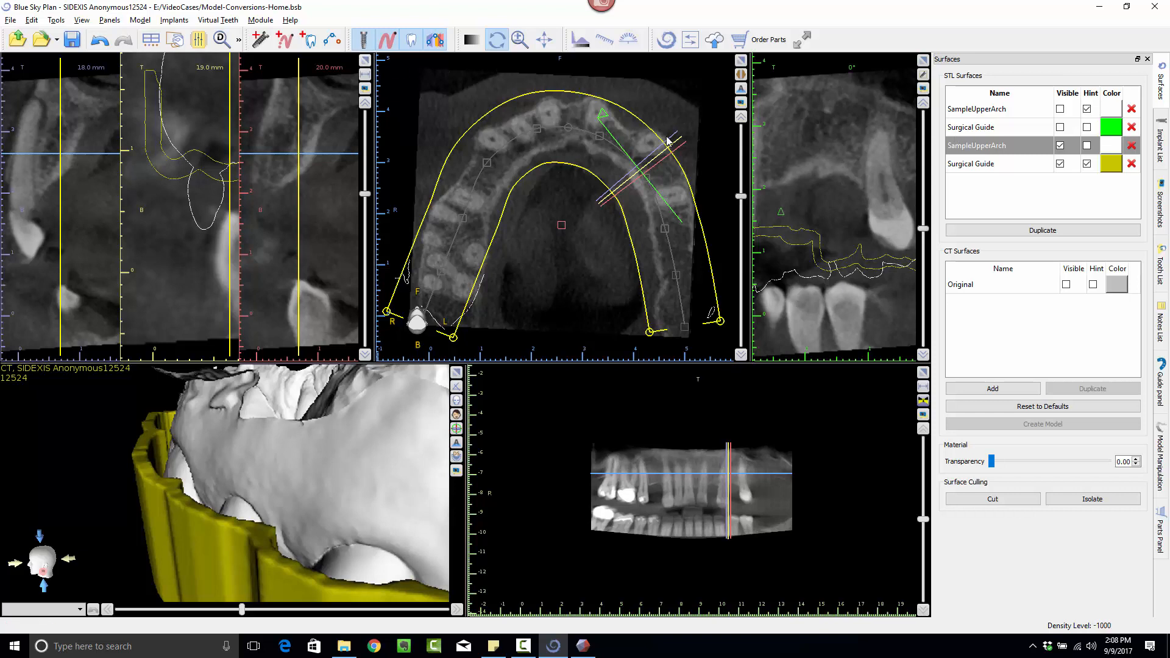
{"action": "left_click", "coordinate": [1086, 146]}
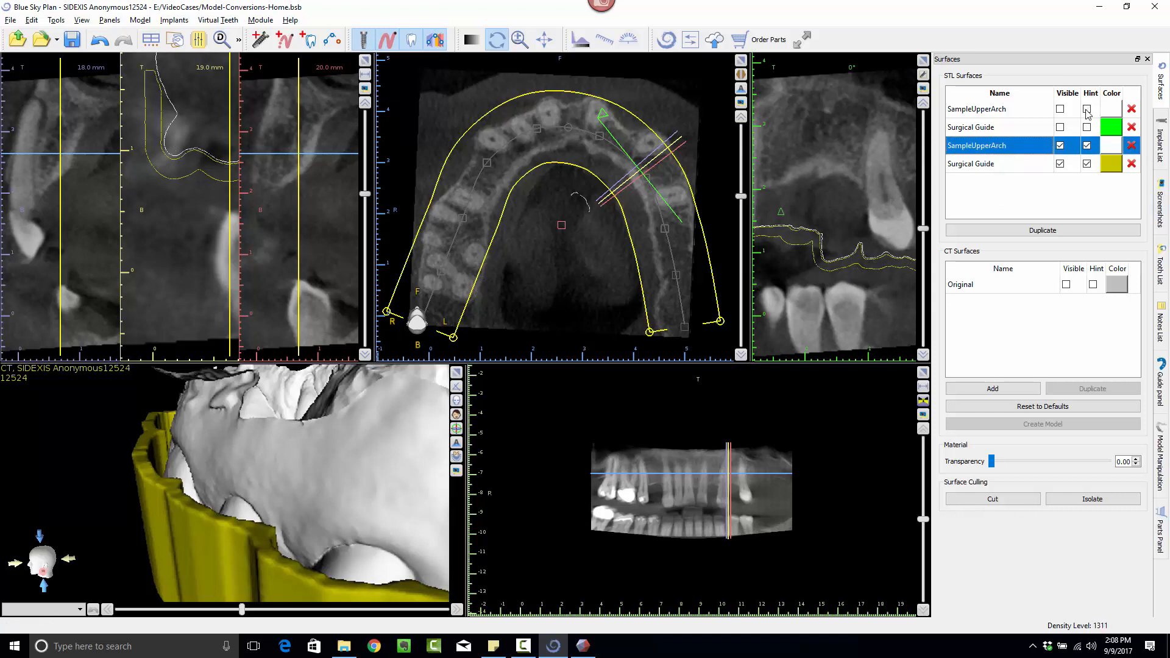
Step: Go through the cross-sections along the arch and compare the arch copy's outline with the yellow guide's outline
{"action": "scroll", "coordinate": [200, 172], "scroll_direction": "down", "scroll_amount": 2}
{"action": "scroll", "coordinate": [200, 172], "scroll_direction": "down", "scroll_amount": 6}
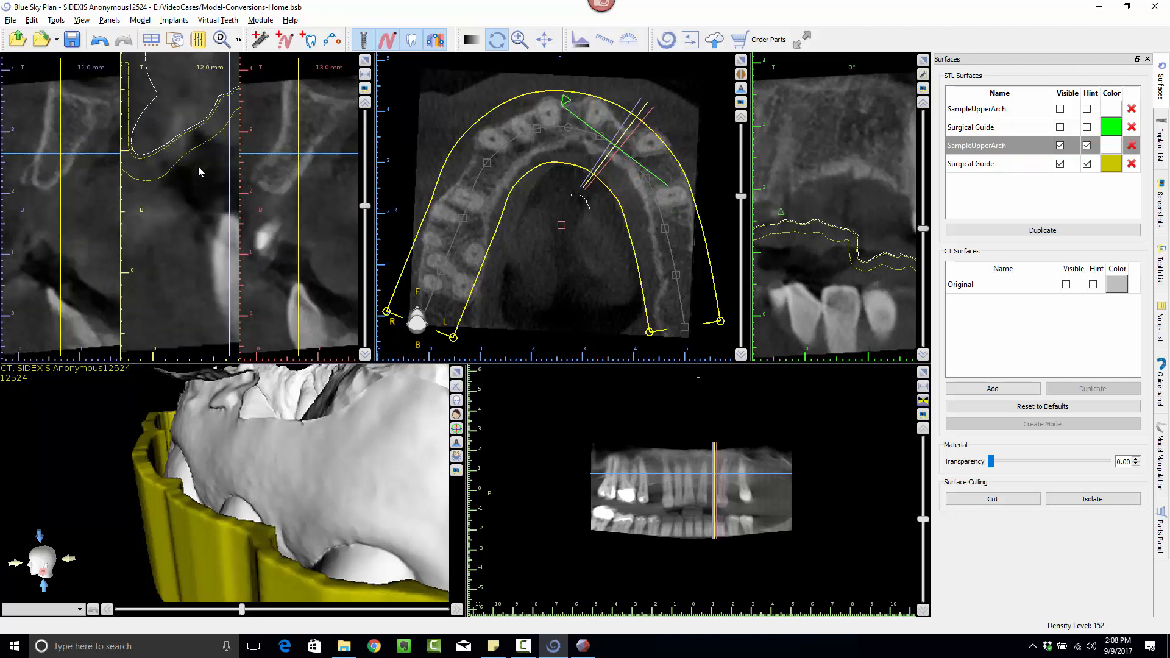
{"action": "scroll", "coordinate": [199, 167], "scroll_direction": "up", "scroll_amount": 1}
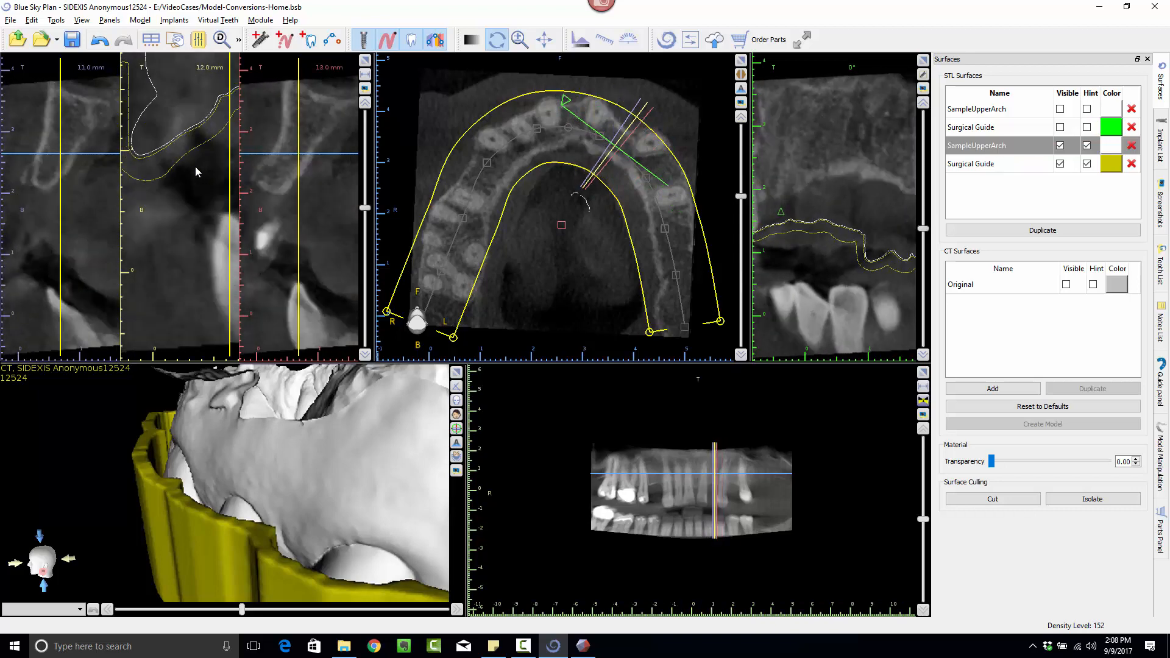
{"action": "scroll", "coordinate": [128, 110], "scroll_direction": "up", "scroll_amount": 11}
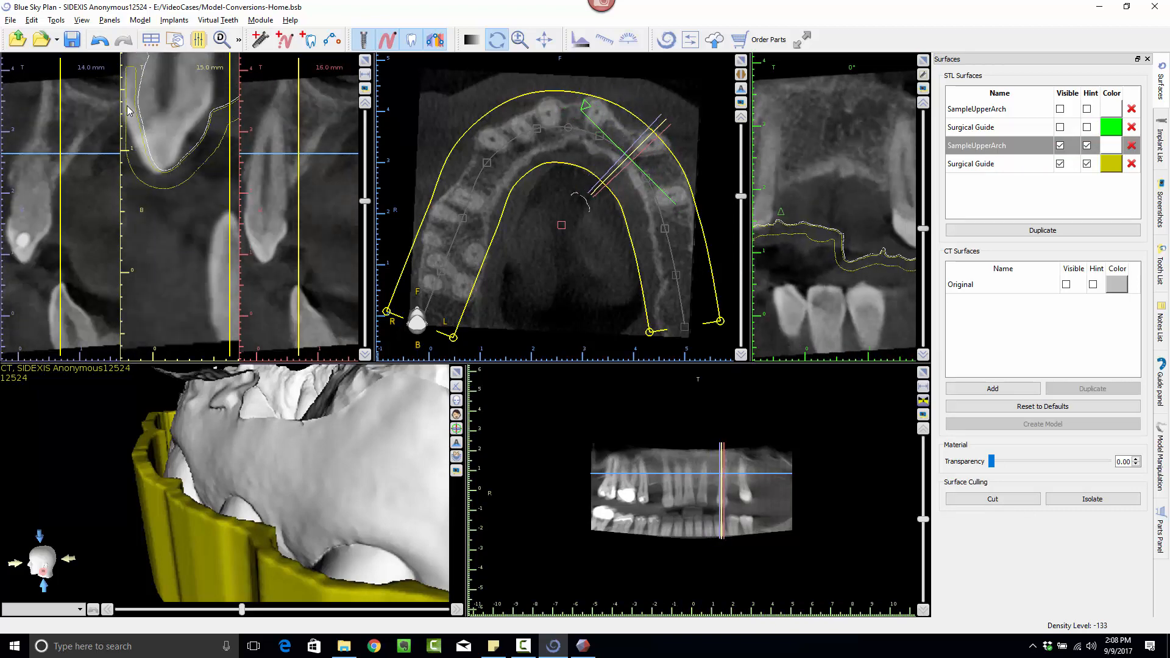
{"action": "scroll", "coordinate": [128, 110], "scroll_direction": "up", "scroll_amount": 11}
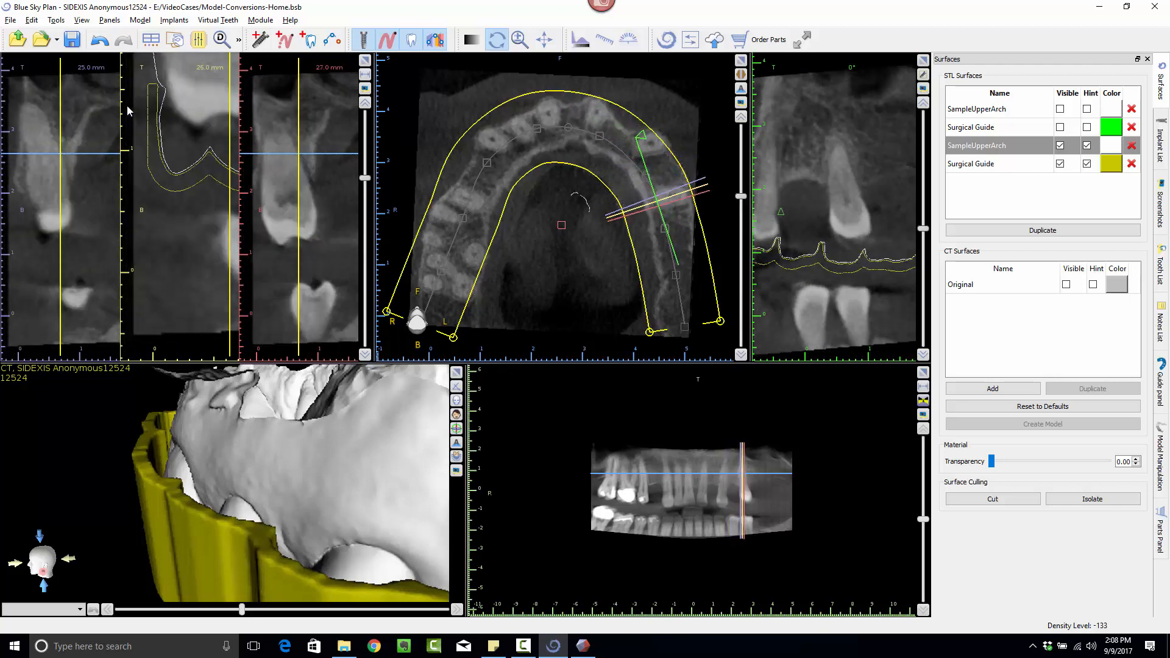
{"action": "scroll", "coordinate": [128, 110], "scroll_direction": "down", "scroll_amount": 7}
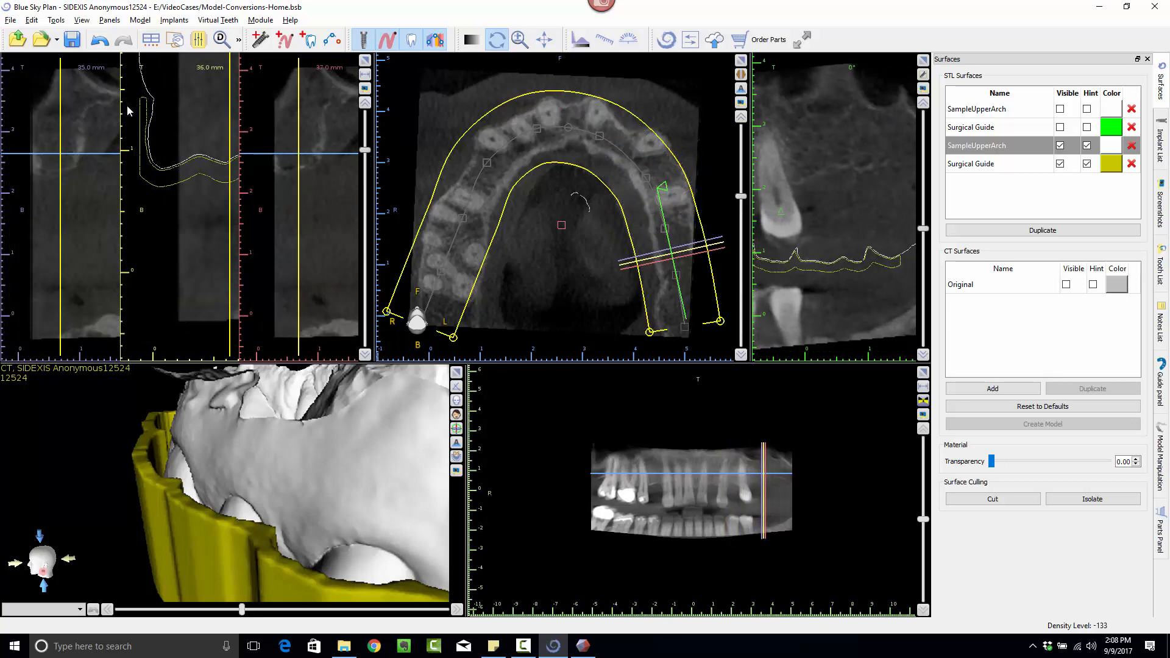
{"action": "scroll", "coordinate": [128, 110], "scroll_direction": "down", "scroll_amount": 12}
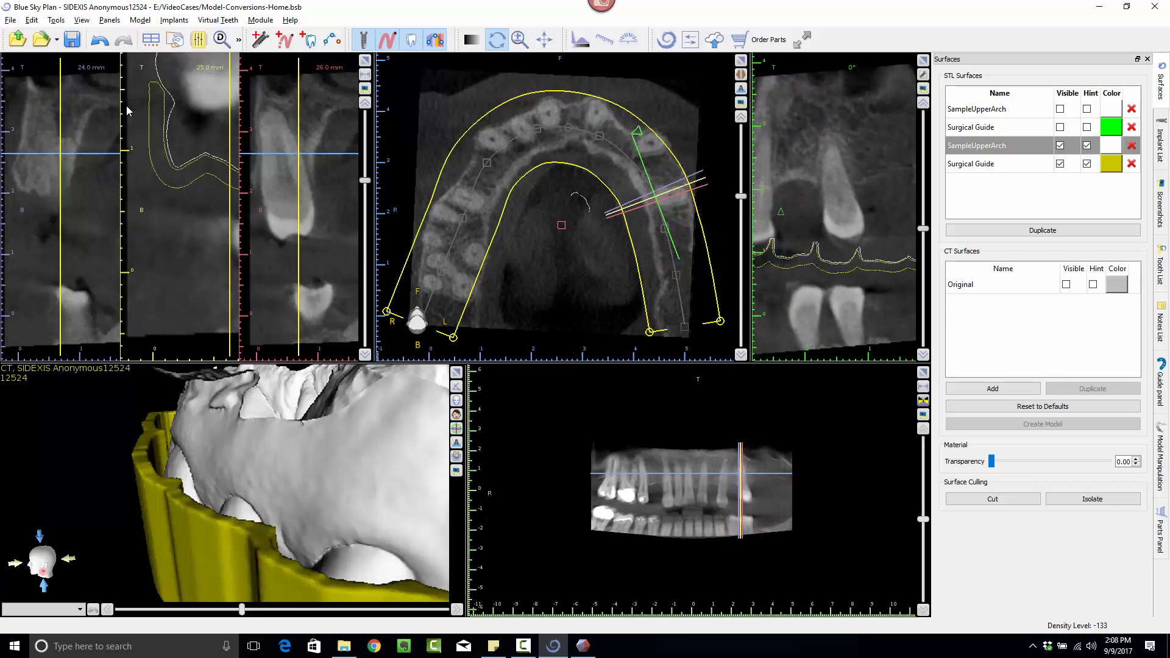
{"action": "scroll", "coordinate": [128, 109], "scroll_direction": "down", "scroll_amount": 9}
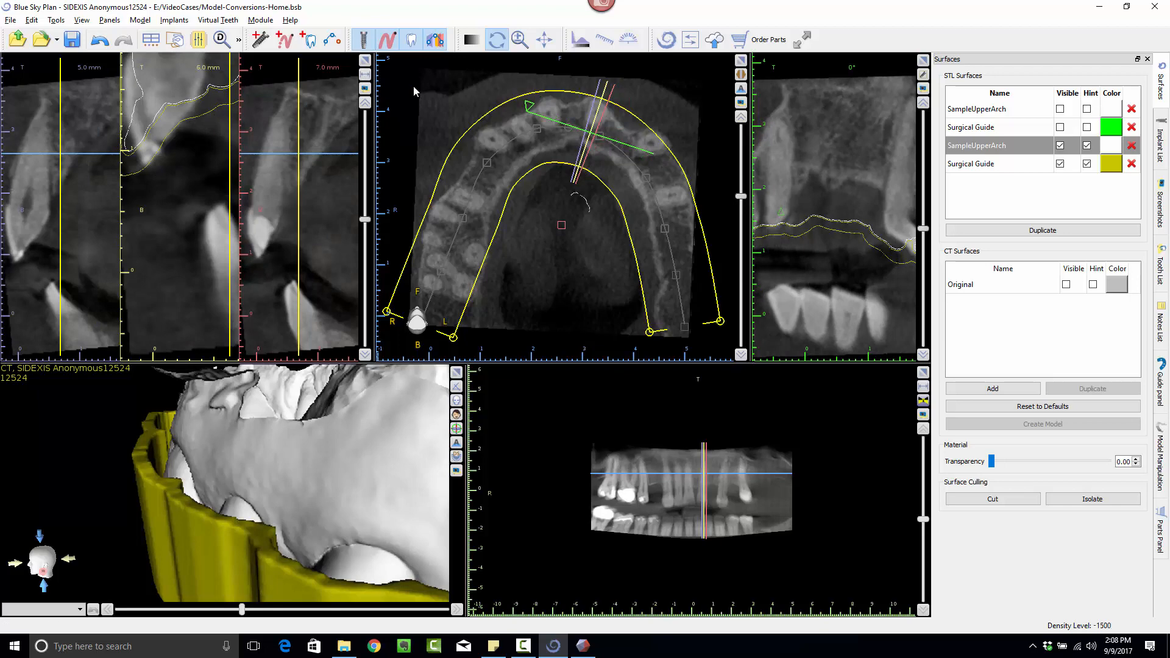
Step: Enlarge the cross-sections, examine the gap between the guide and the arch copy from the front teeth to the molars, and restore the layout
{"action": "left_click", "coordinate": [364, 60]}
{"action": "scroll", "coordinate": [339, 196], "scroll_direction": "up", "scroll_amount": 2}
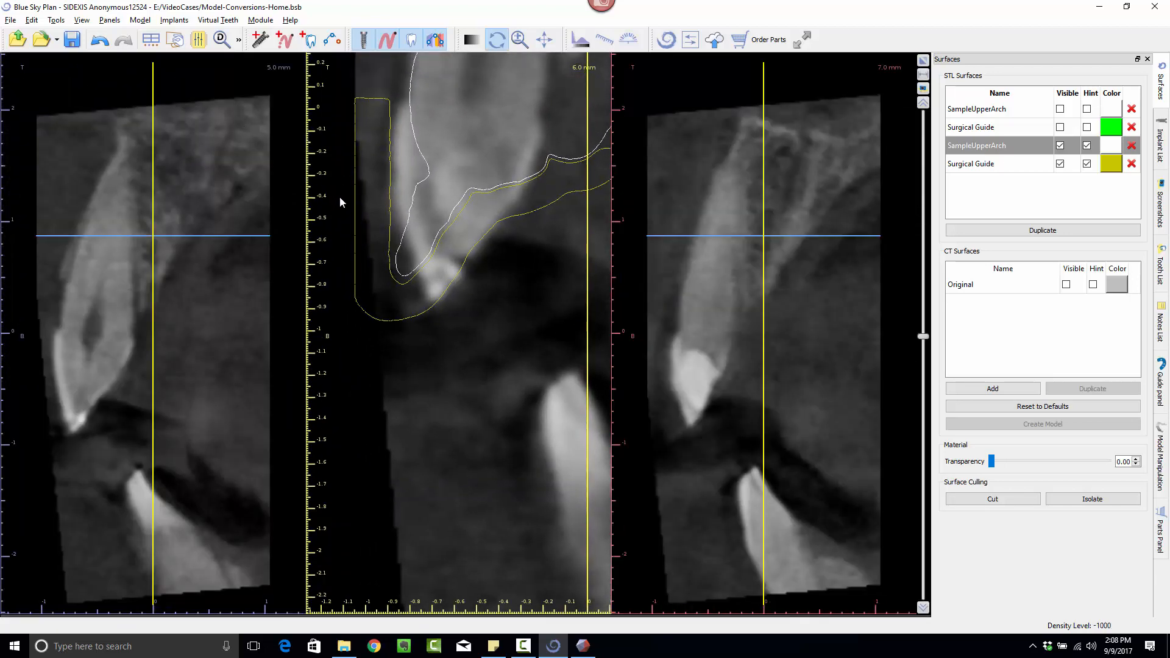
{"action": "scroll", "coordinate": [338, 197], "scroll_direction": "down", "scroll_amount": 1}
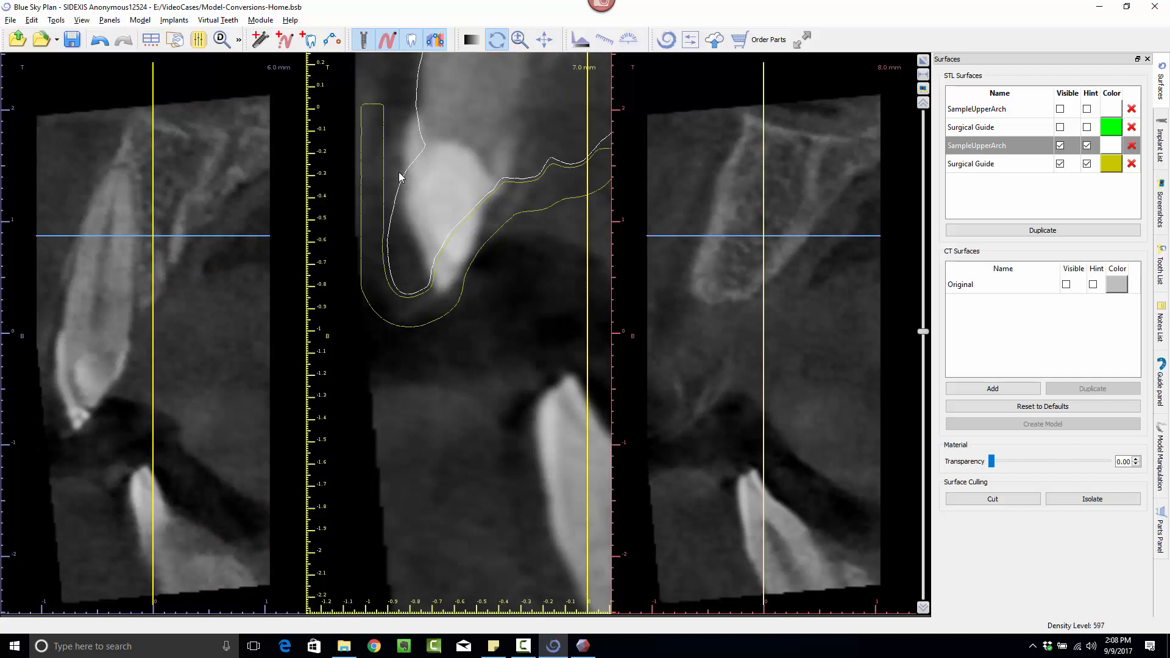
{"action": "scroll", "coordinate": [399, 176], "scroll_direction": "down", "scroll_amount": 2}
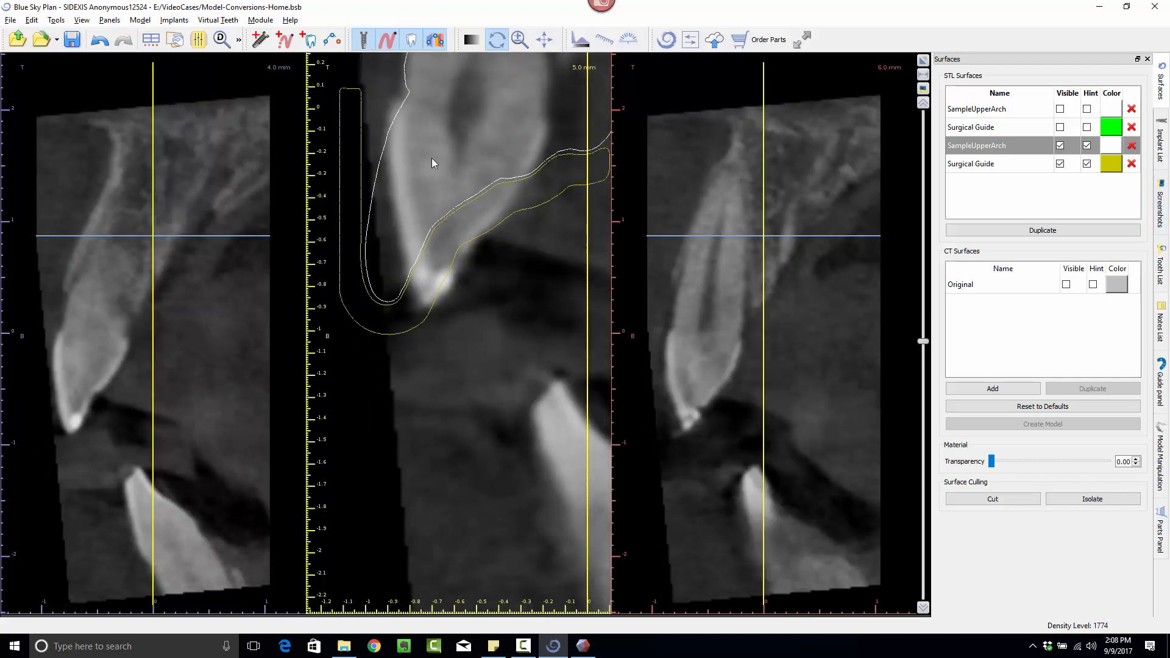
{"action": "scroll", "coordinate": [451, 181], "scroll_direction": "down", "scroll_amount": 3}
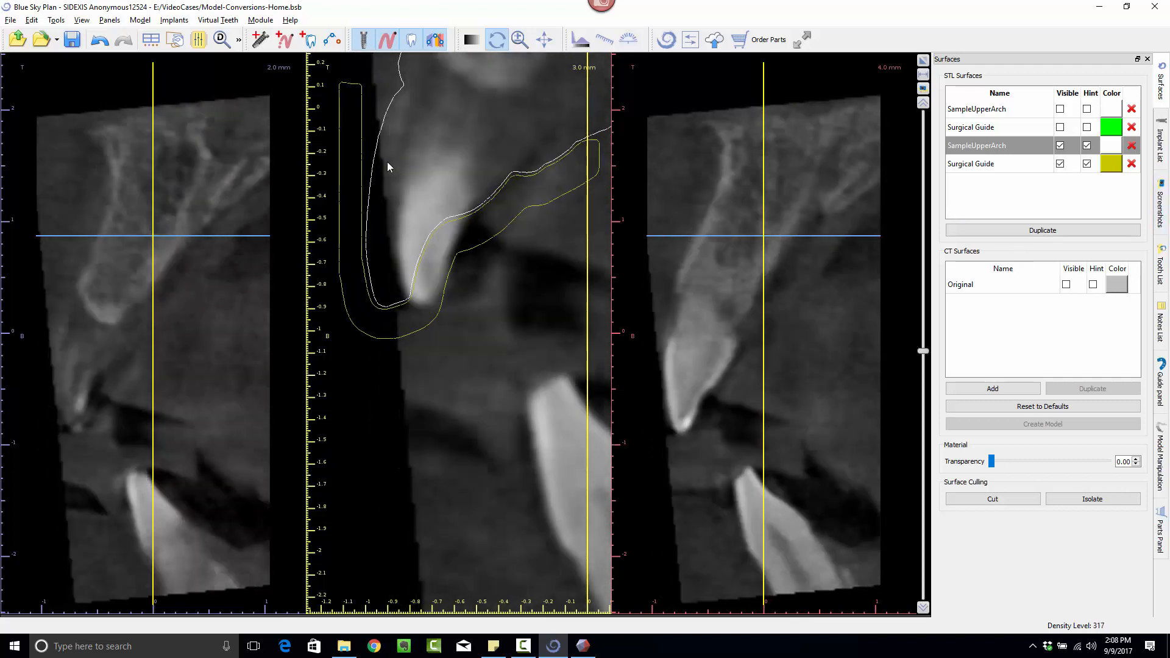
{"action": "scroll", "coordinate": [373, 108], "scroll_direction": "down", "scroll_amount": 13}
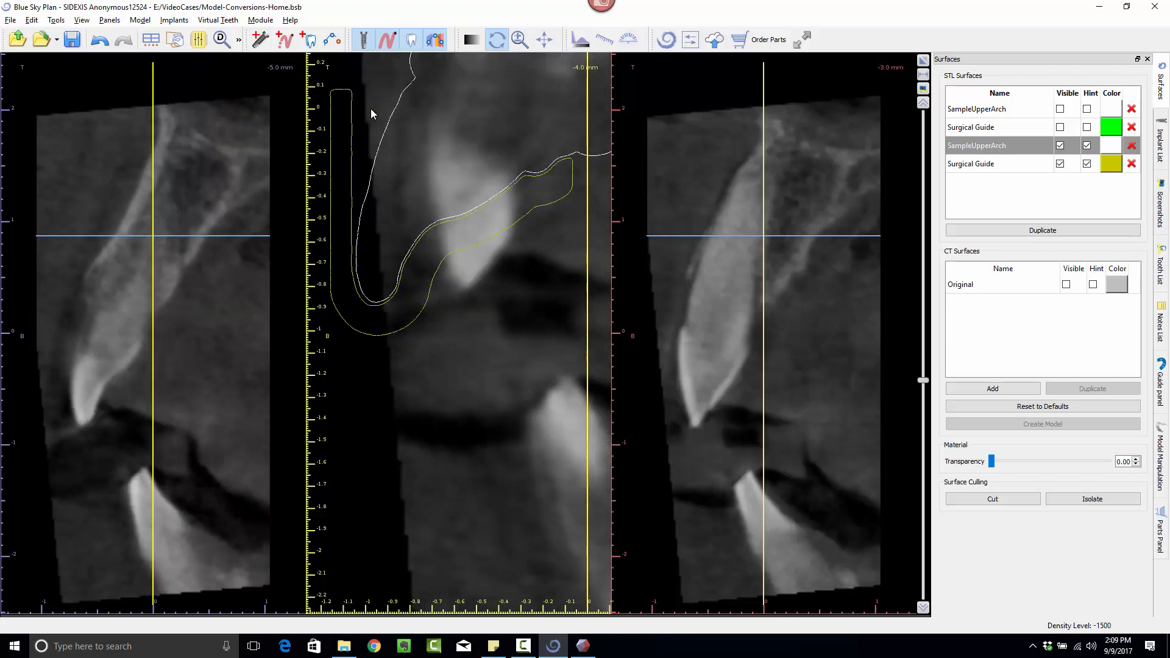
{"action": "scroll", "coordinate": [371, 111], "scroll_direction": "down", "scroll_amount": 9}
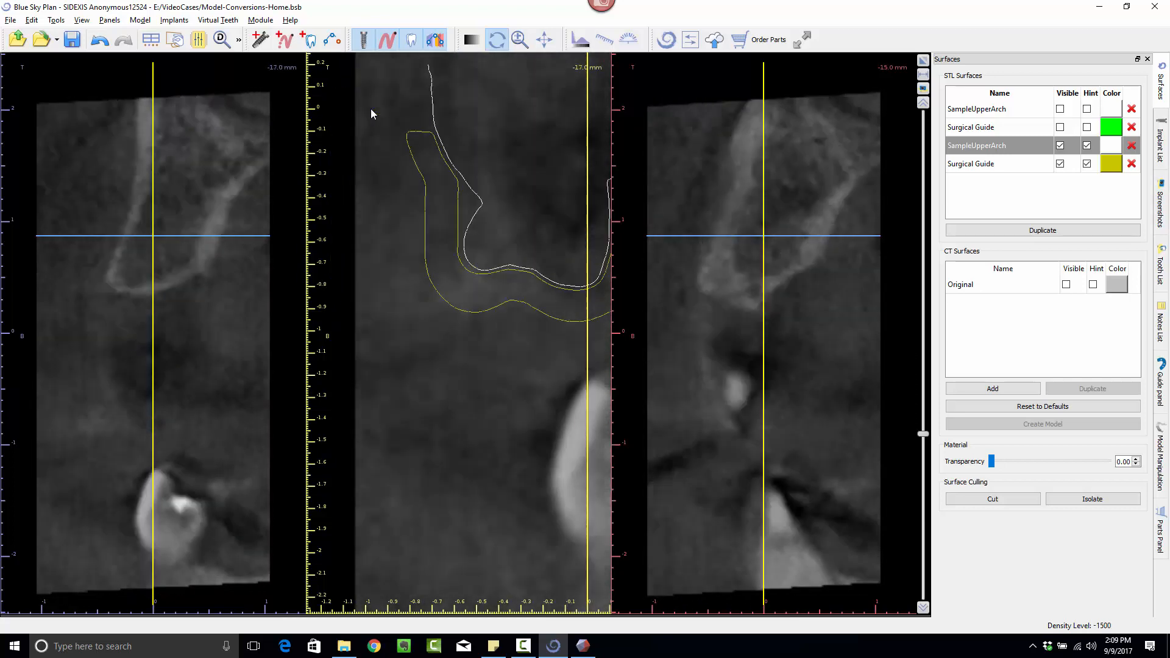
{"action": "scroll", "coordinate": [371, 108], "scroll_direction": "up", "scroll_amount": 11}
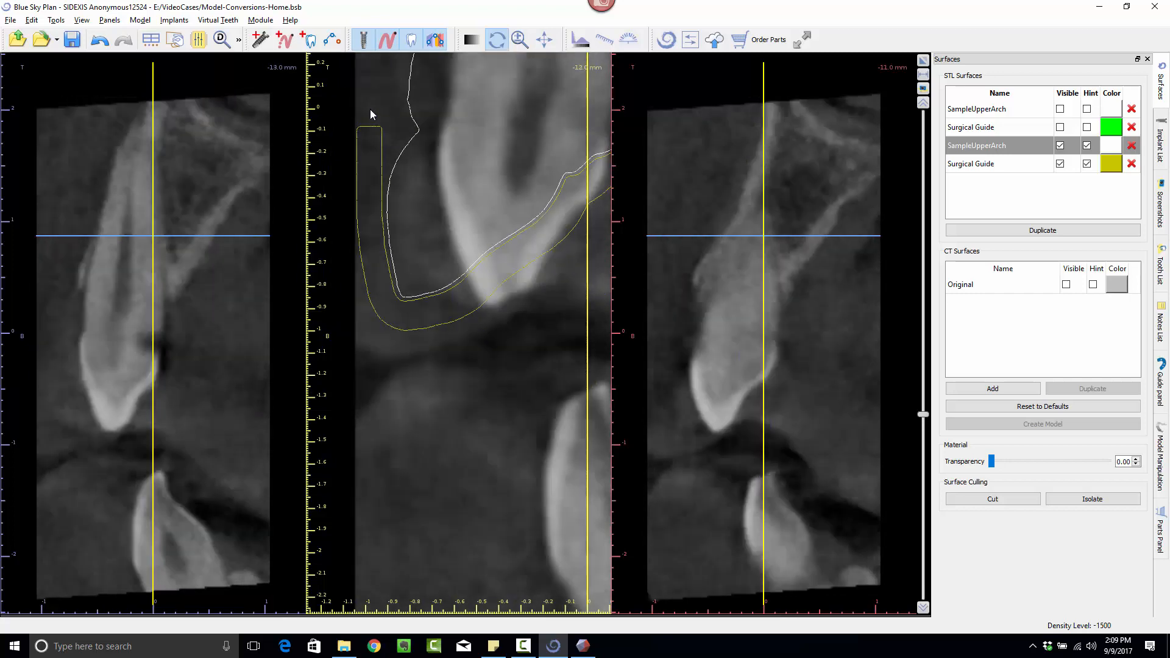
{"action": "scroll", "coordinate": [375, 144], "scroll_direction": "up", "scroll_amount": 12}
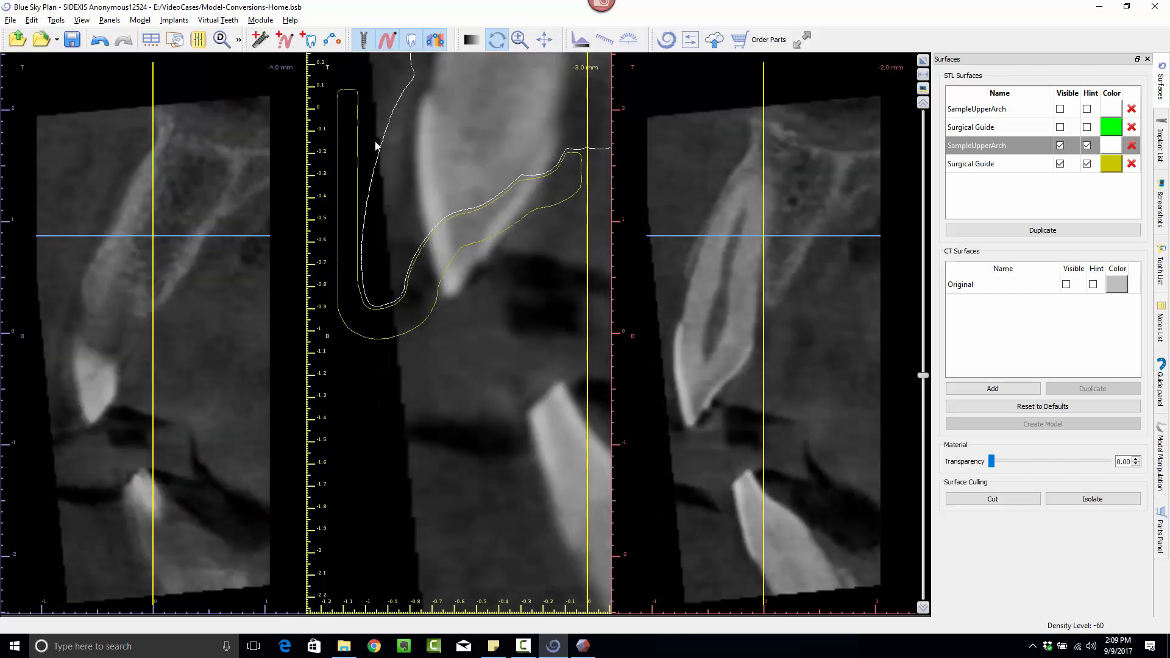
{"action": "scroll", "coordinate": [376, 144], "scroll_direction": "up", "scroll_amount": 15}
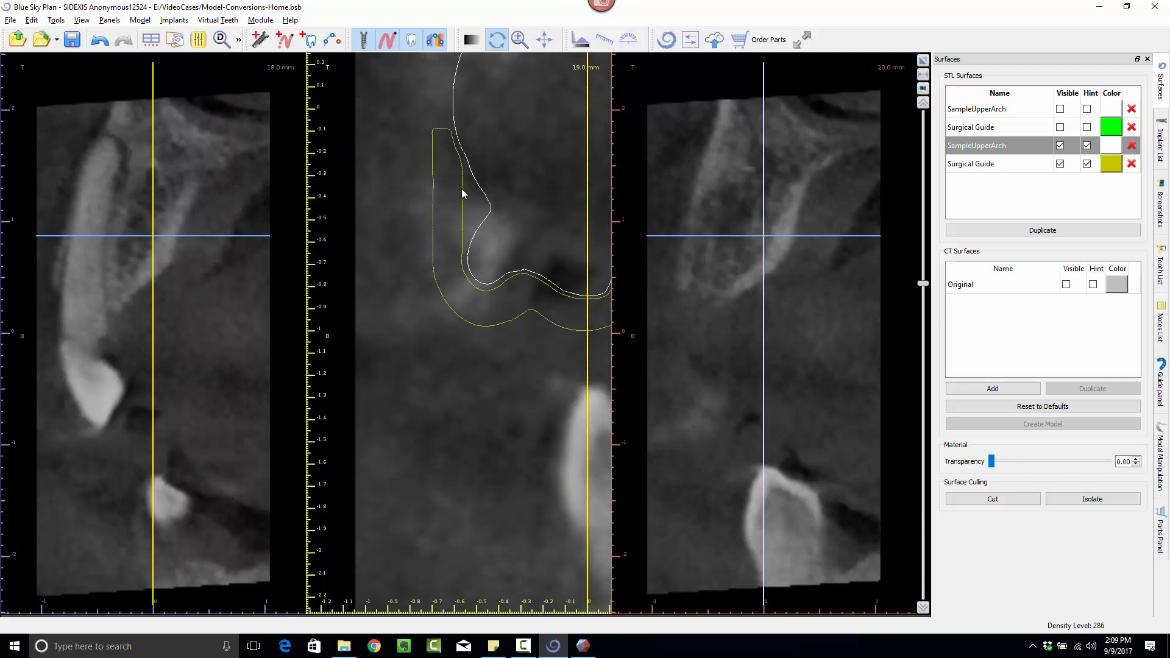
{"action": "scroll", "coordinate": [411, 242], "scroll_direction": "up", "scroll_amount": 12}
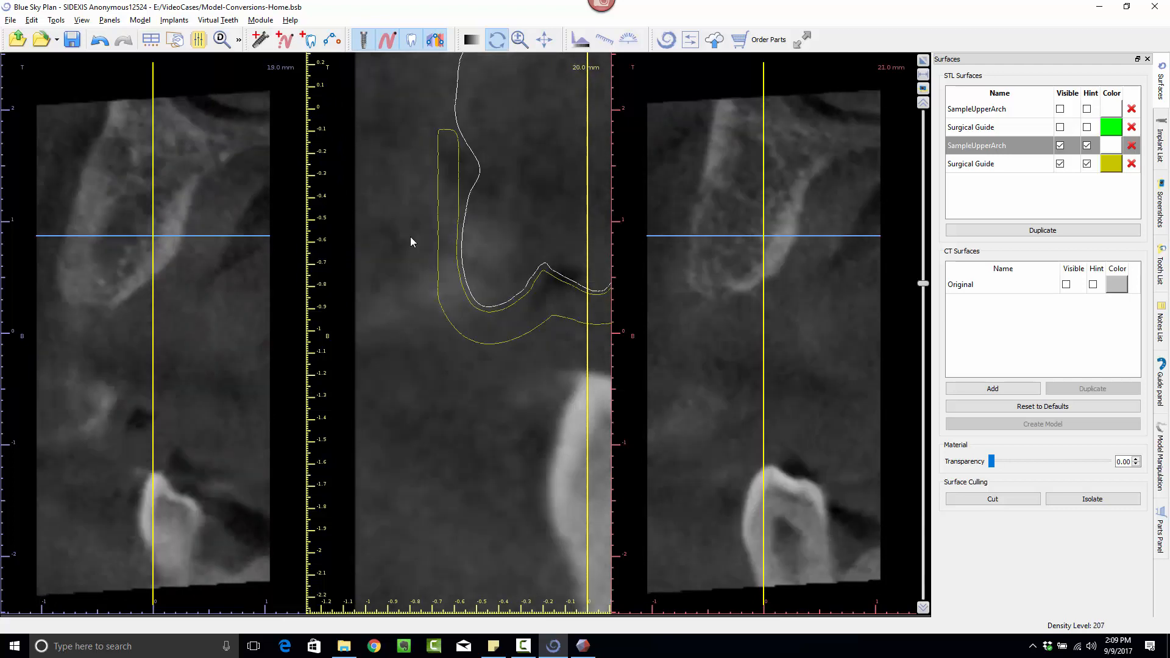
{"action": "scroll", "coordinate": [411, 236], "scroll_direction": "down", "scroll_amount": 14}
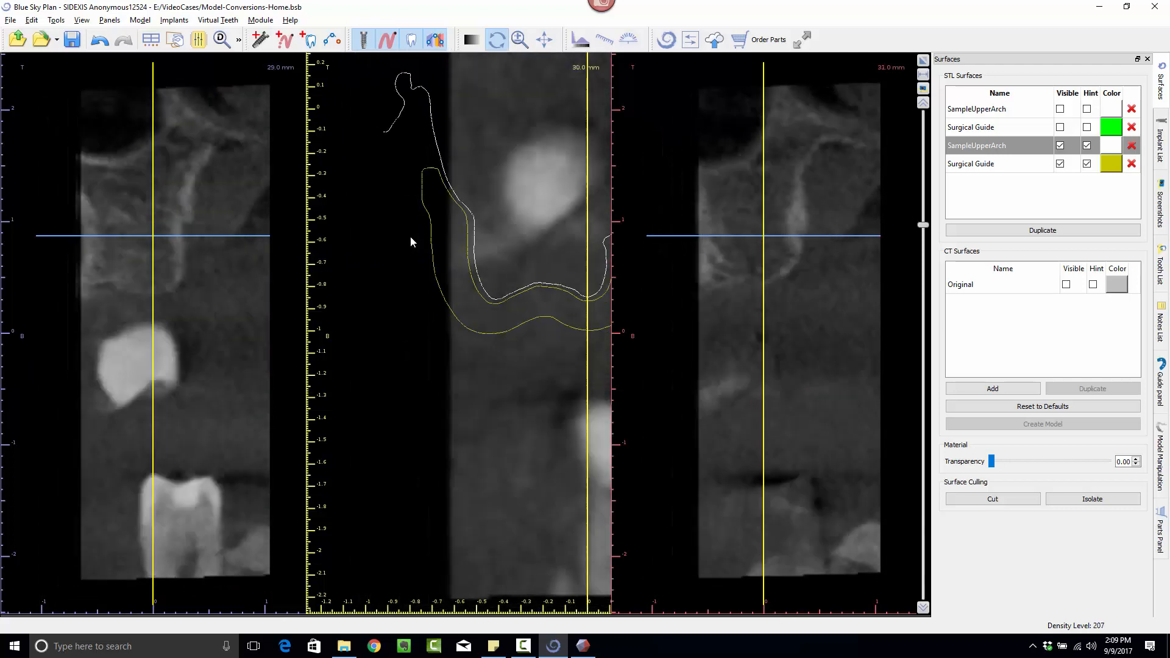
{"action": "scroll", "coordinate": [411, 242], "scroll_direction": "down", "scroll_amount": 15}
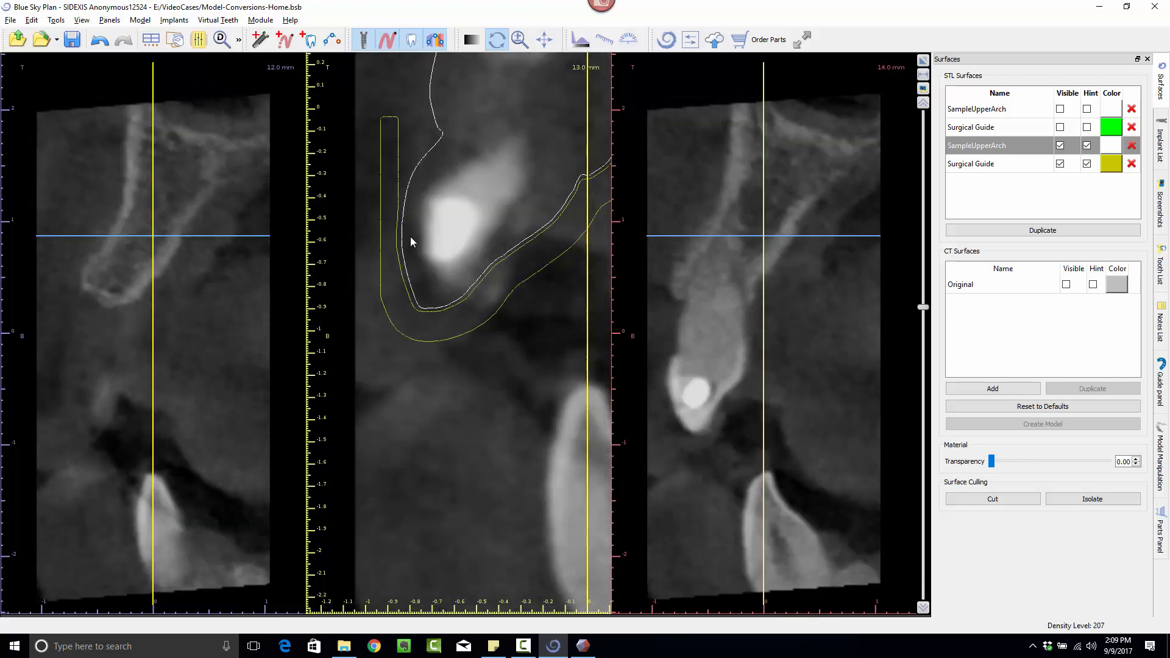
{"action": "scroll", "coordinate": [411, 241], "scroll_direction": "up", "scroll_amount": 13}
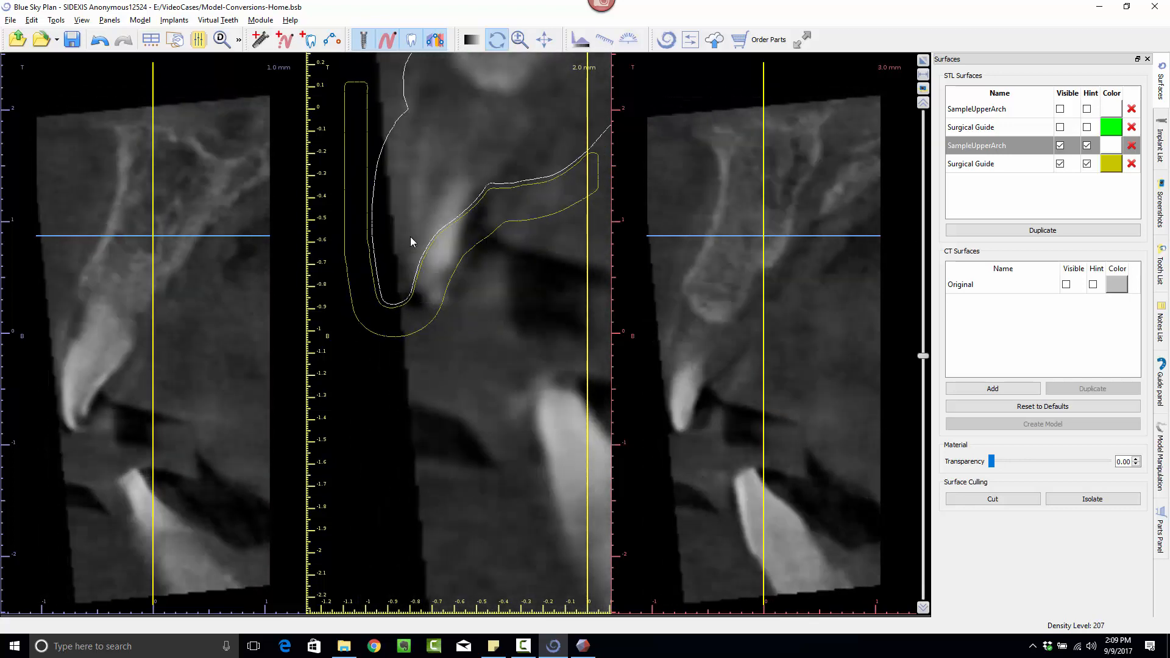
{"action": "scroll", "coordinate": [410, 241], "scroll_direction": "up", "scroll_amount": 5}
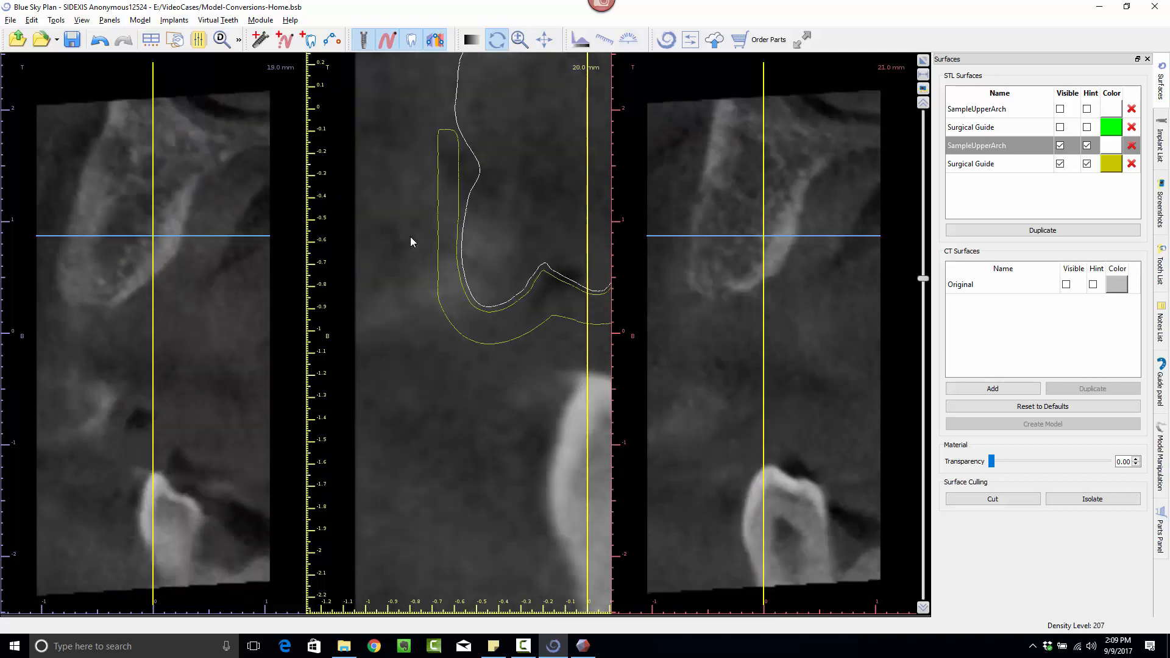
{"action": "left_click", "coordinate": [923, 61]}
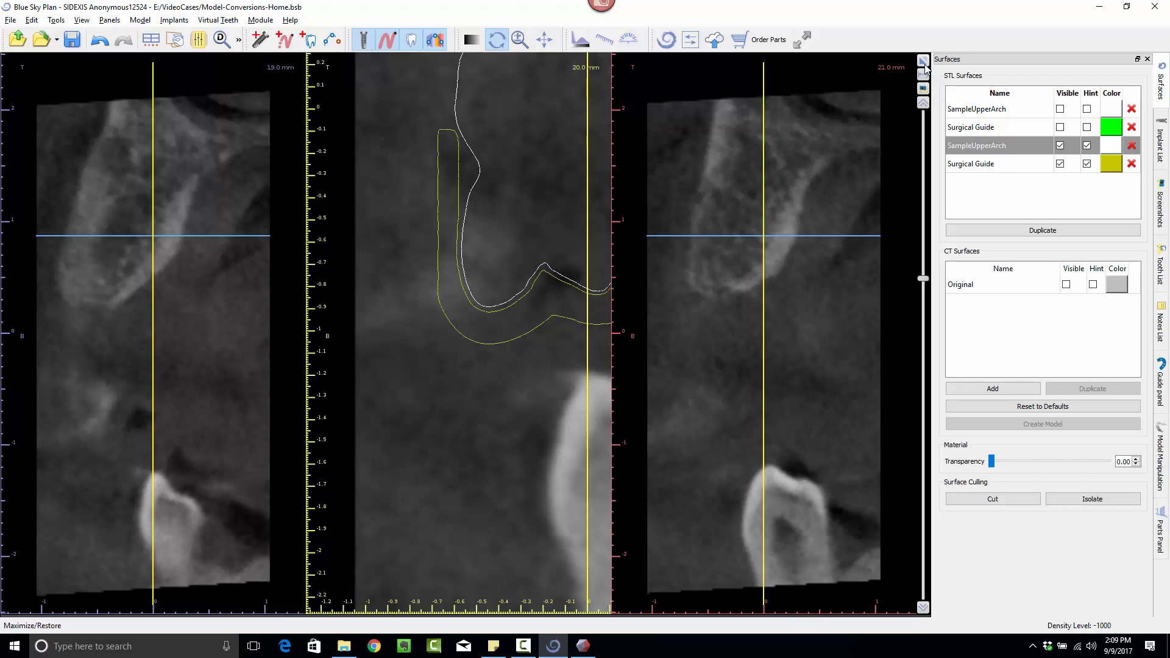